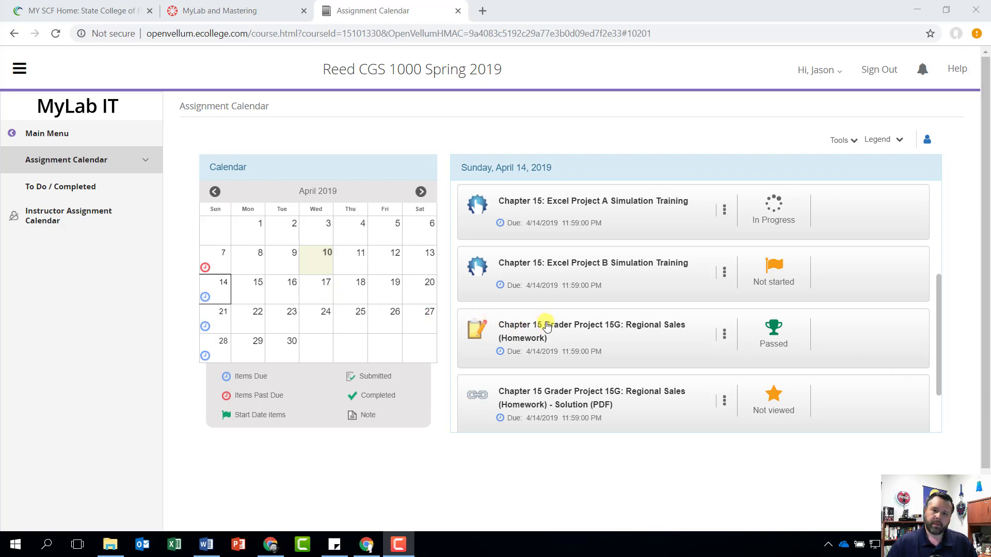
# Open the Chapter 15 Grader Project 15G: Regional Sales homework and download its instructions document and student workbook
pyautogui.click(546, 327)
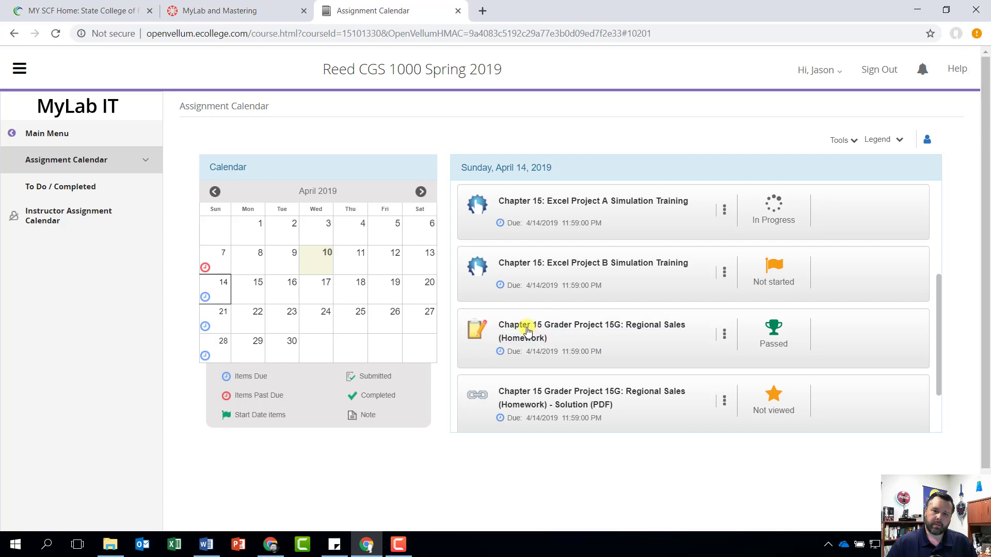
pyautogui.click(526, 329)
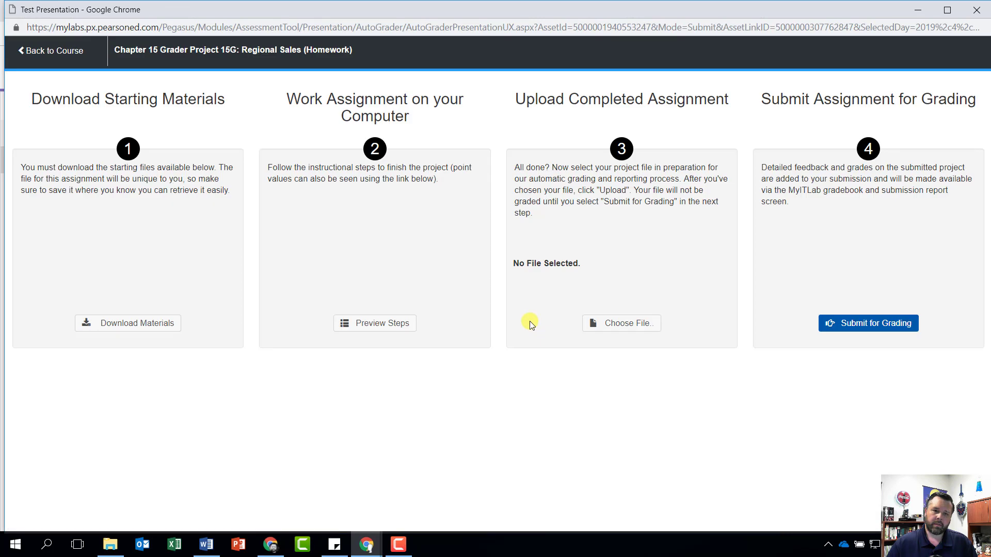
pyautogui.click(149, 325)
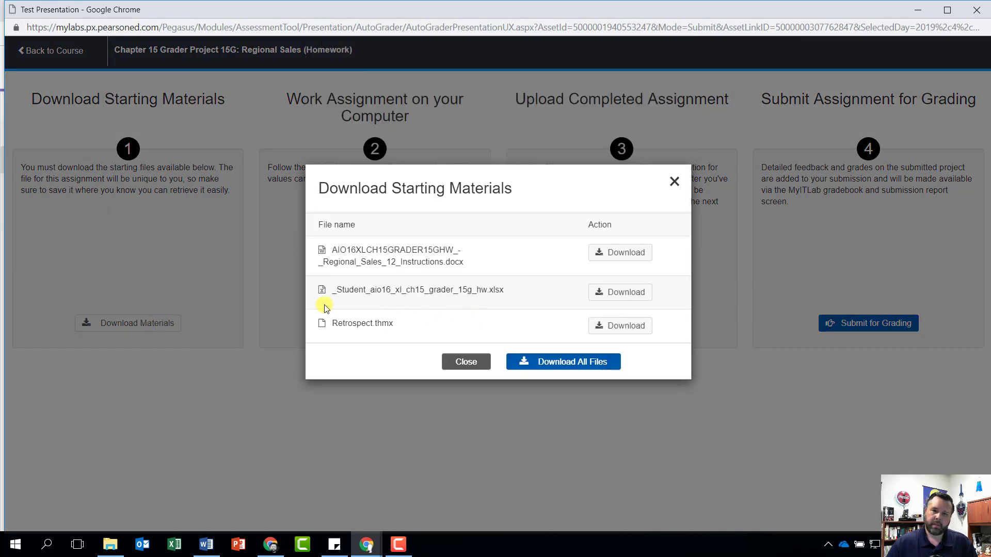
pyautogui.click(623, 258)
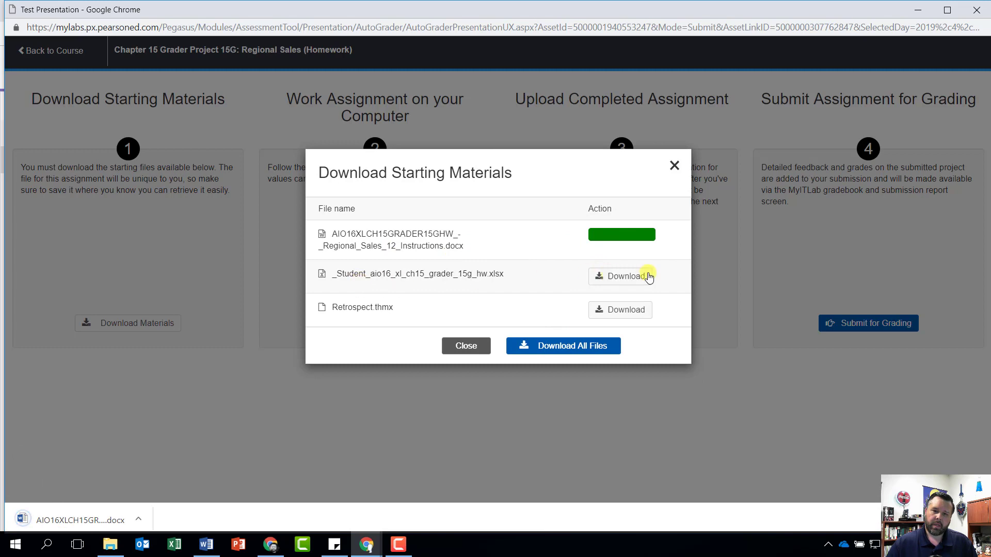
pyautogui.click(623, 278)
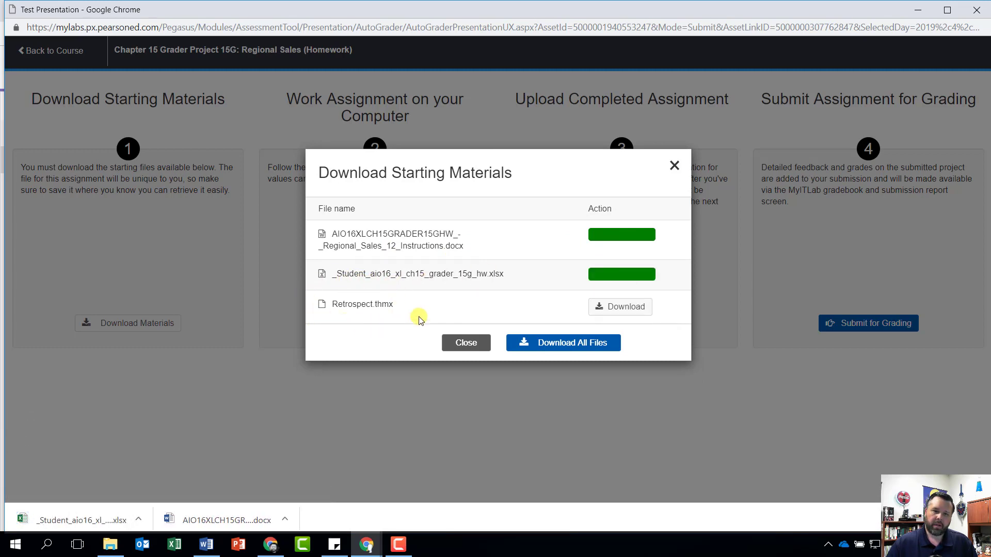
pyautogui.moveTo(347, 327); pyautogui.dragTo(398, 313)
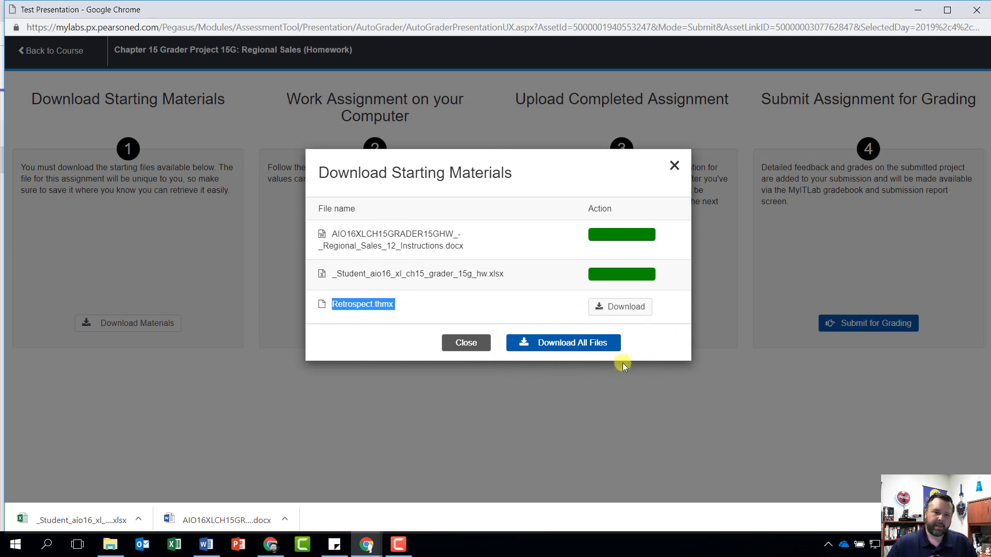
# Open the downloaded student workbook in Excel with editing enabled and apply the Retrospect theme
pyautogui.click(67, 521)
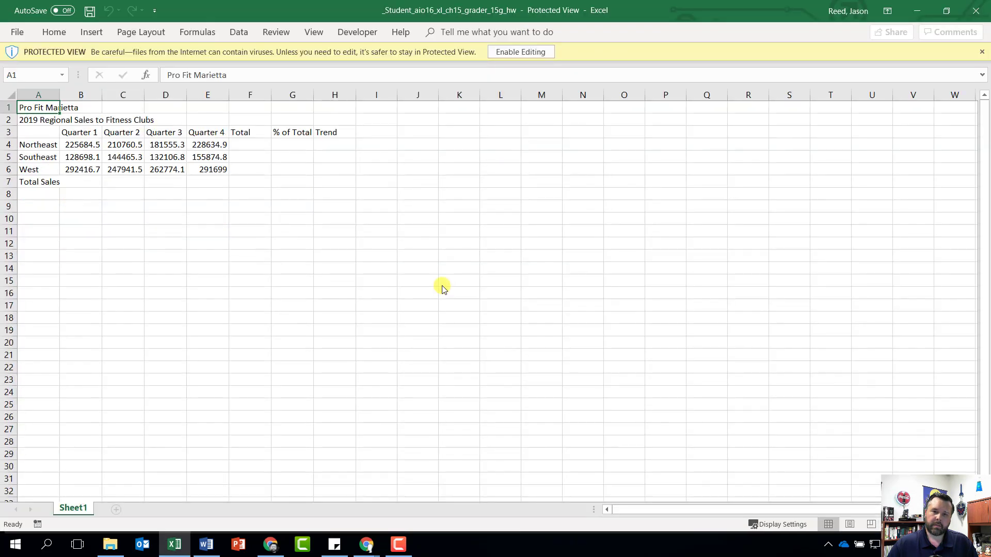
pyautogui.click(514, 52)
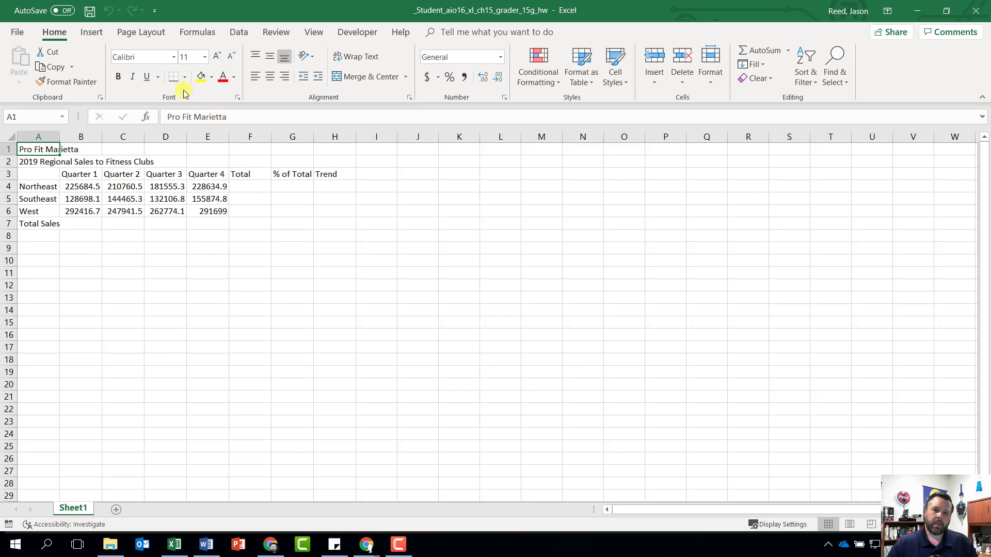
pyautogui.click(149, 36)
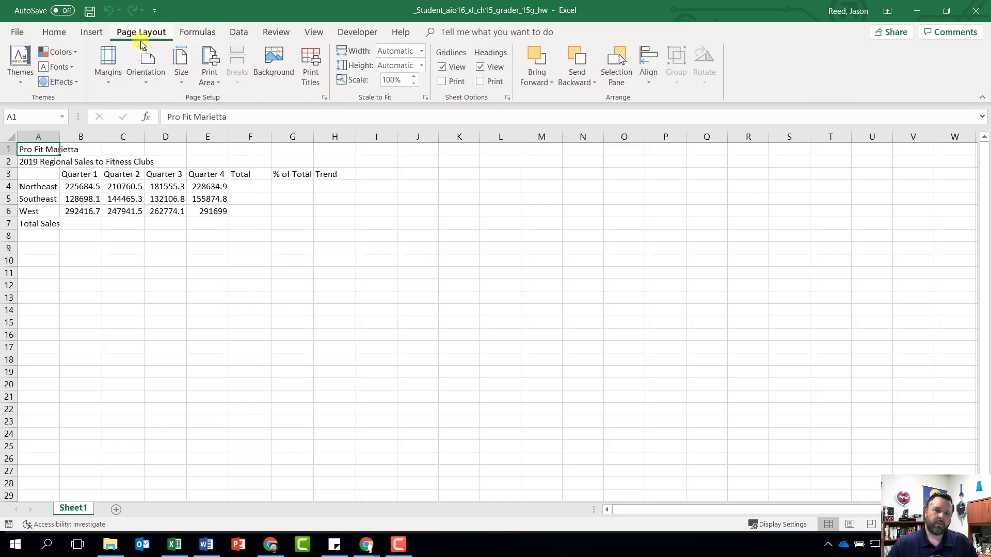
pyautogui.click(15, 82)
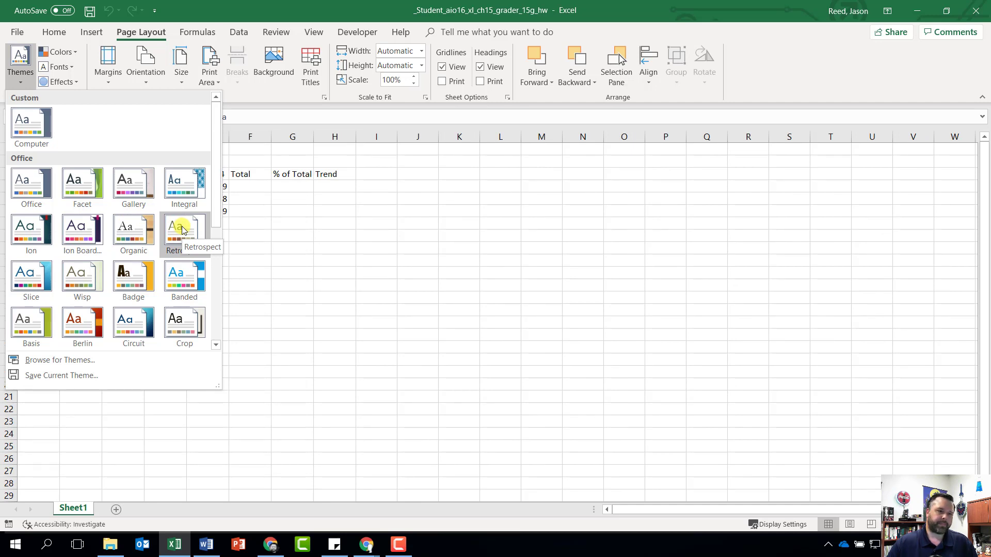
pyautogui.click(188, 232)
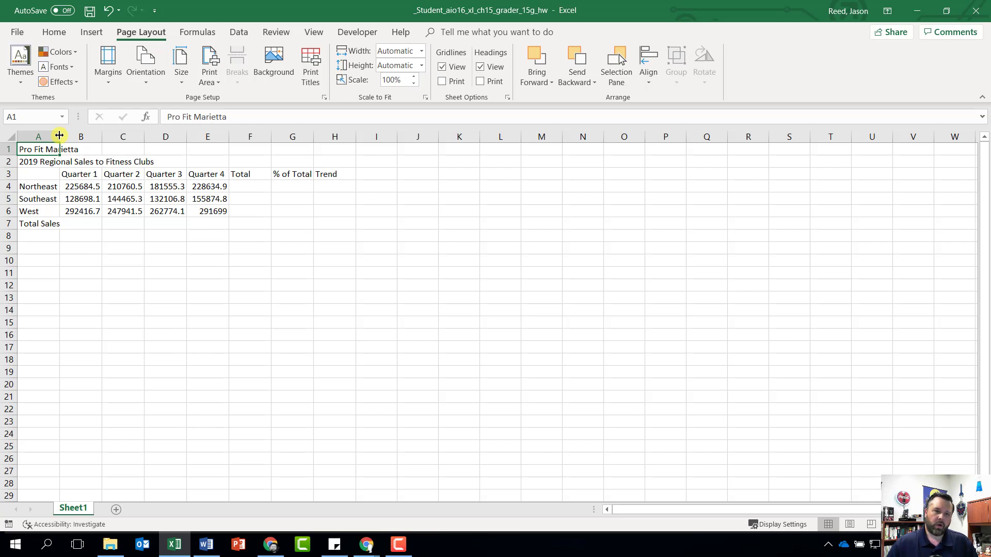
# Set column A's width to 80 pixels and widen columns B through H together
pyautogui.moveTo(59, 135); pyautogui.dragTo(64, 136)
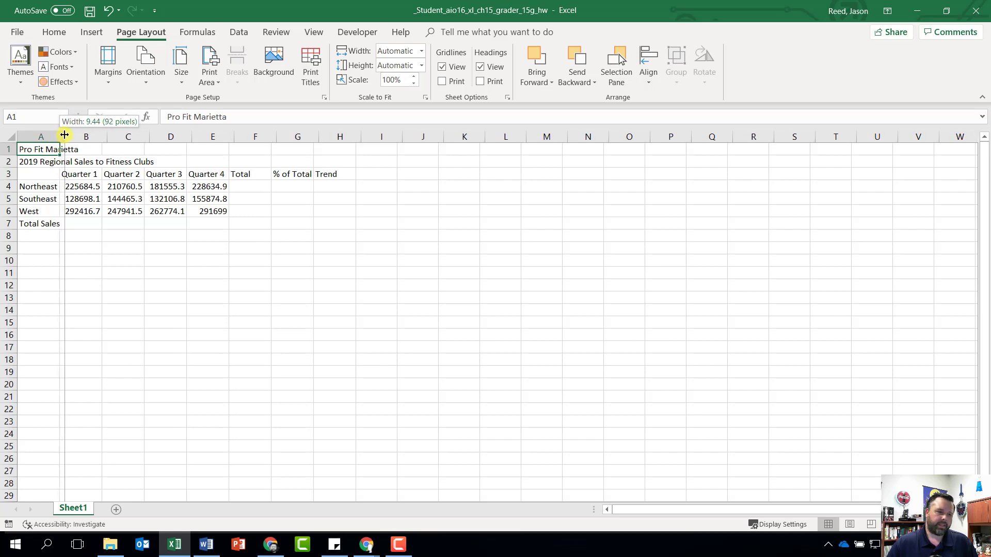
pyautogui.moveTo(65, 136); pyautogui.dragTo(58, 136)
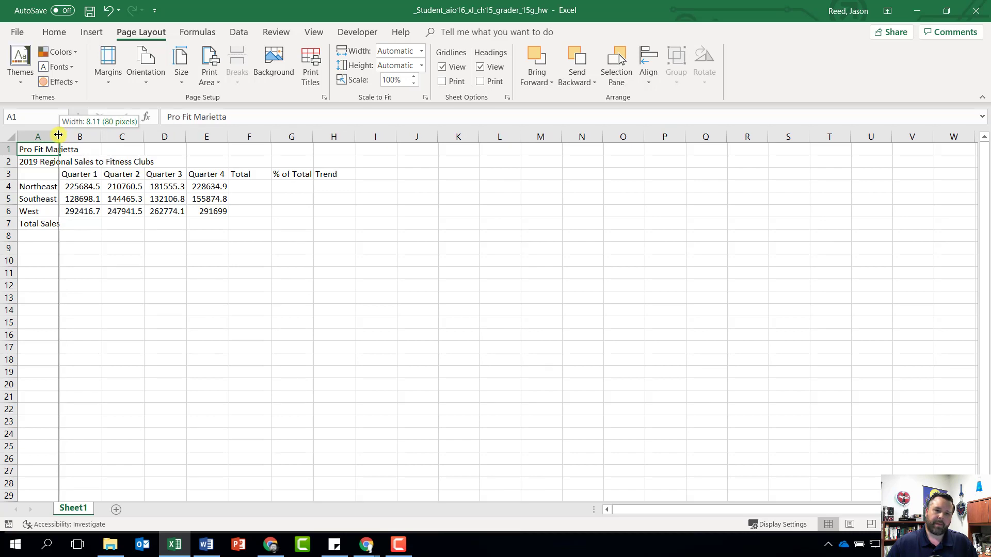
pyautogui.moveTo(59, 135); pyautogui.dragTo(58, 135)
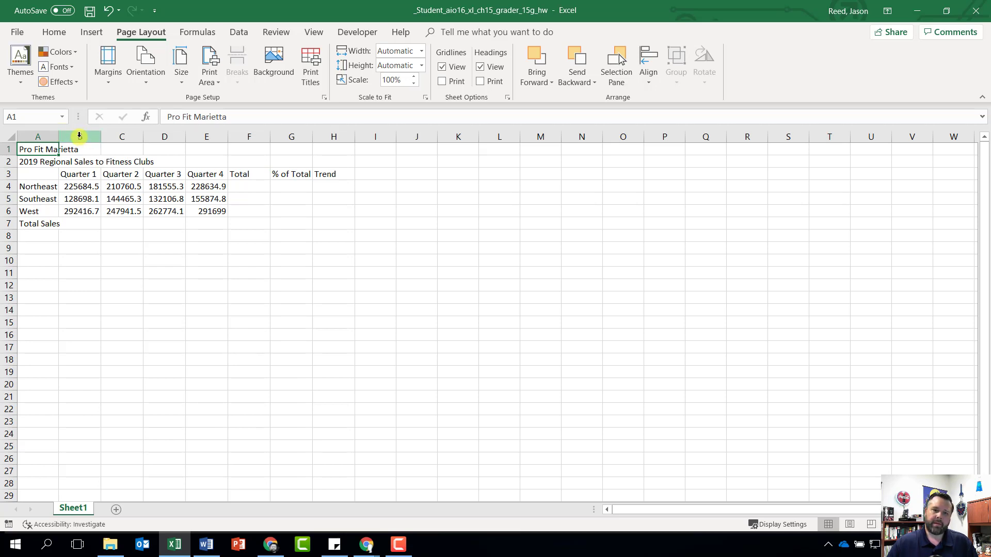
pyautogui.moveTo(79, 135); pyautogui.dragTo(329, 131)
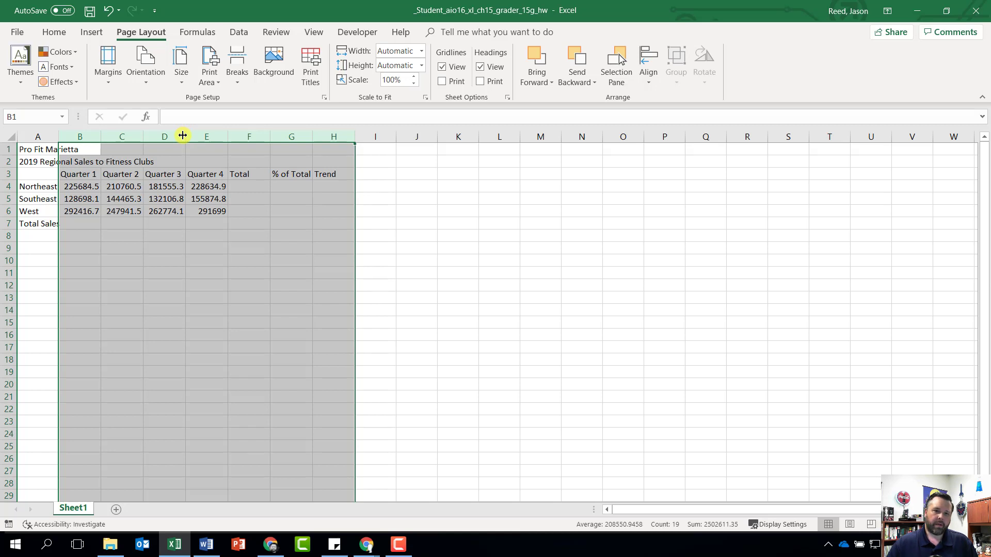
pyautogui.moveTo(183, 135)
pyautogui.mouseDown()
pyautogui.moveTo(247, 127)
pyautogui.moveTo(197, 130)
pyautogui.mouseUp()
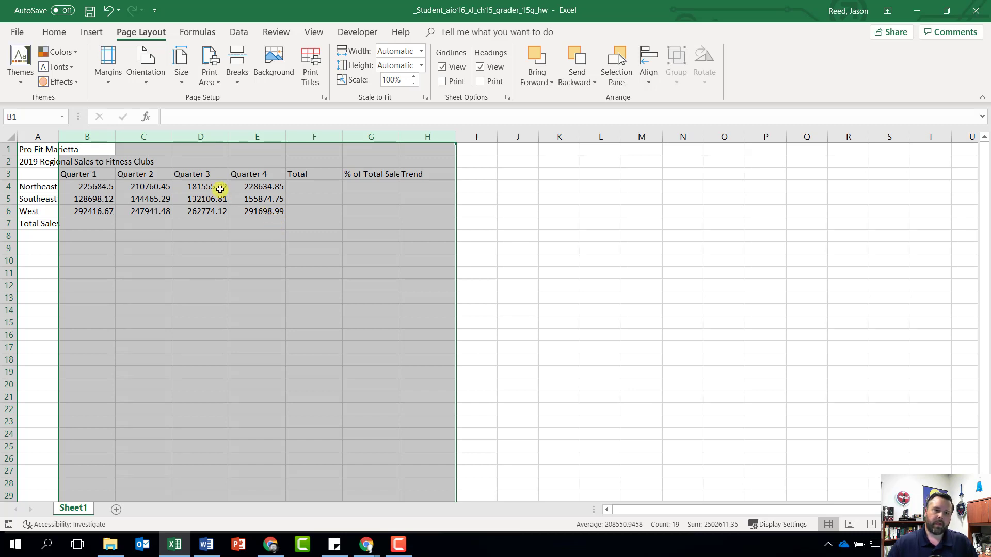
# Merge and center the Pro Fit Marietta title across A1:H1 and apply the Title cell style
pyautogui.click(34, 150)
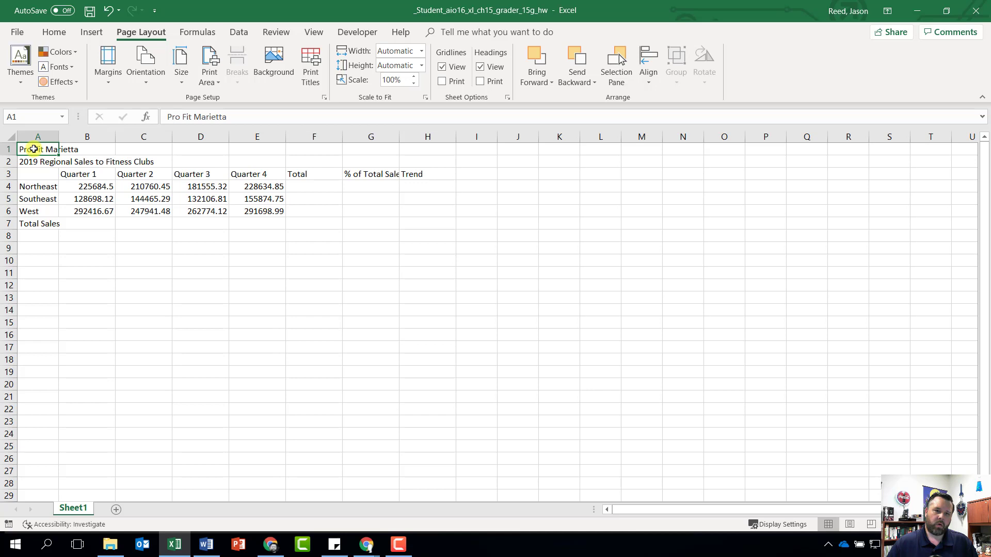
pyautogui.moveTo(36, 148); pyautogui.dragTo(430, 145)
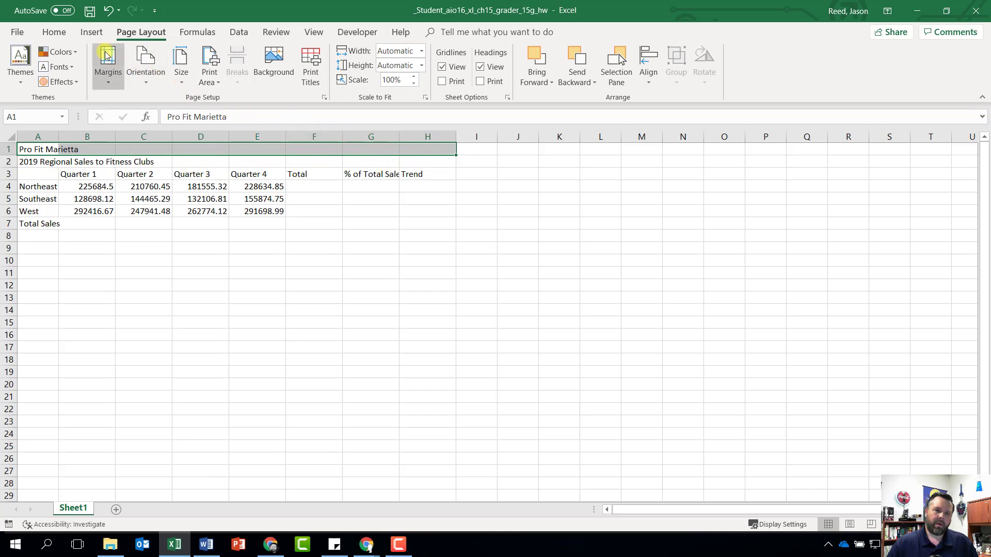
pyautogui.click(57, 36)
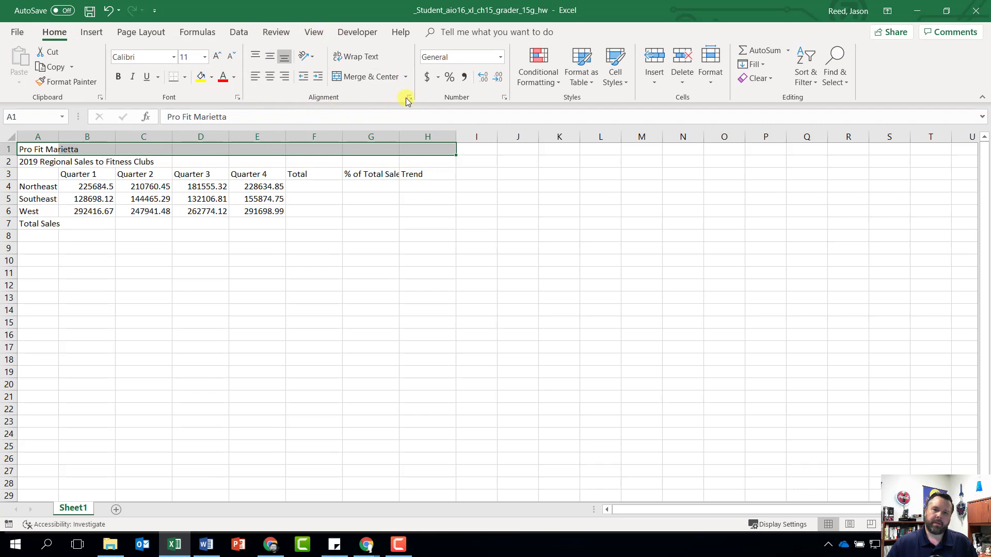
pyautogui.click(374, 79)
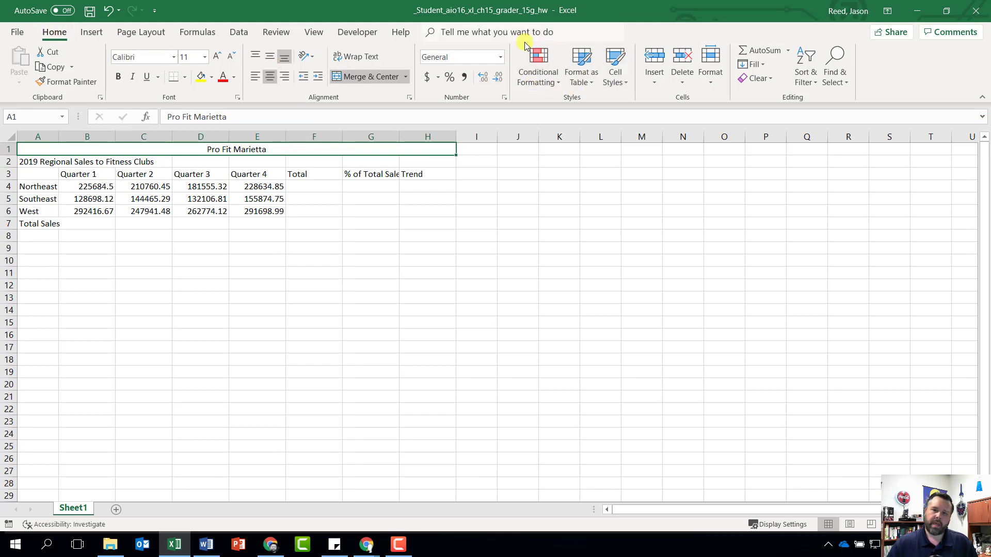
pyautogui.click(625, 76)
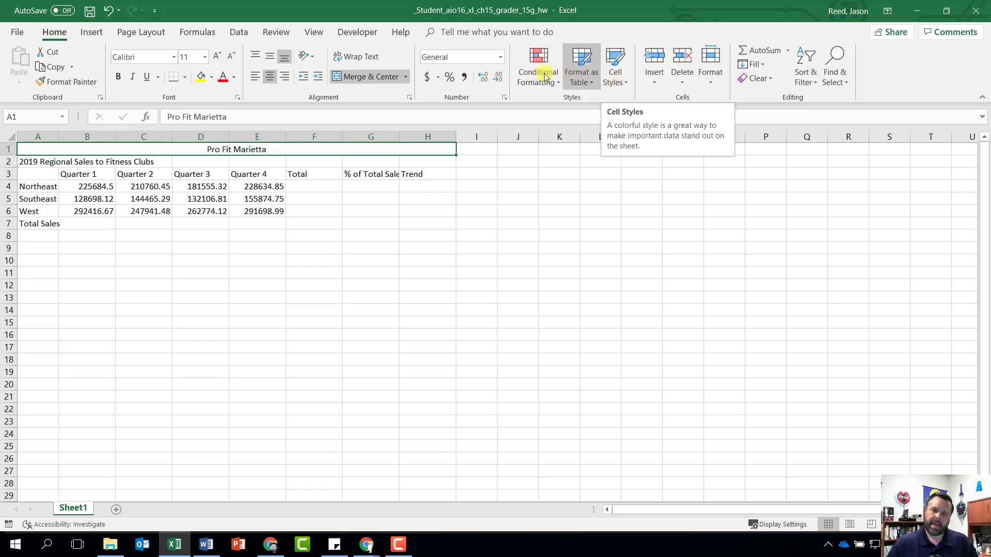
pyautogui.click(614, 78)
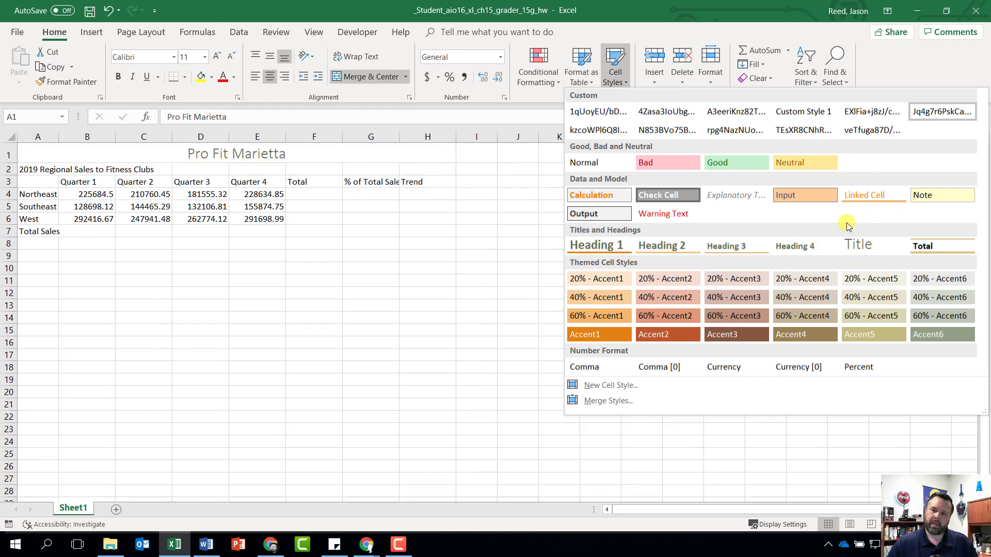
pyautogui.click(858, 248)
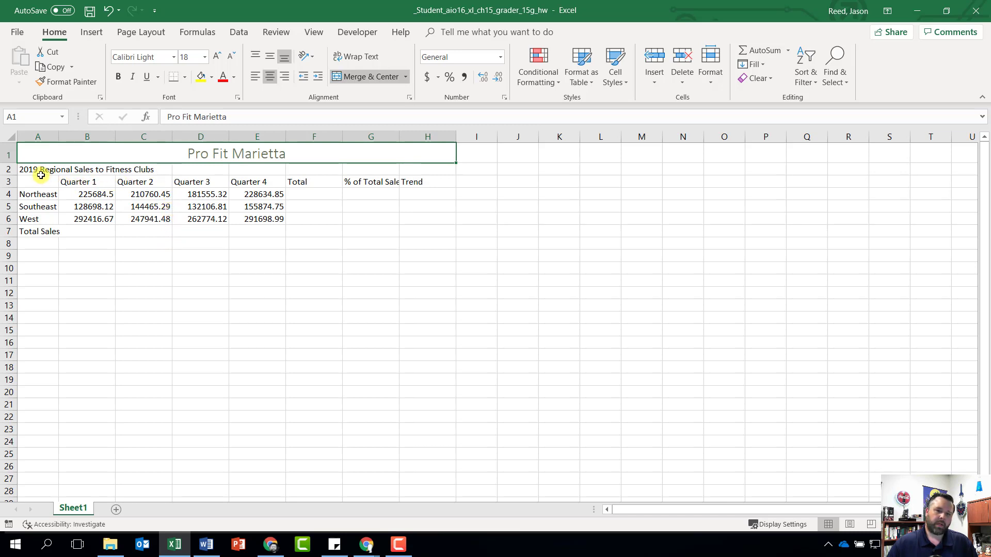
# Merge and center the 2019 Regional Sales subtitle across A2:H2 and apply the Heading 1 cell style
pyautogui.moveTo(27, 169); pyautogui.dragTo(419, 167)
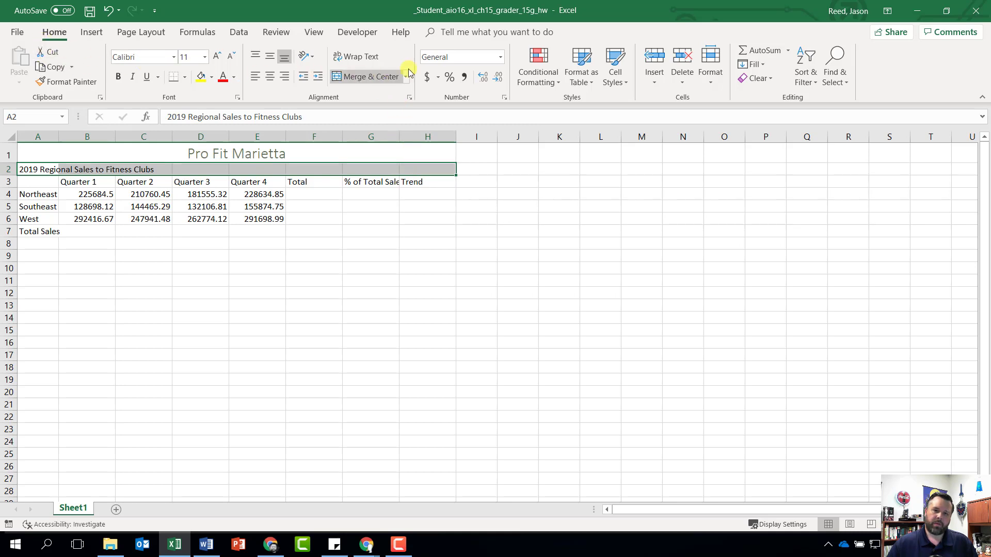
pyautogui.click(370, 78)
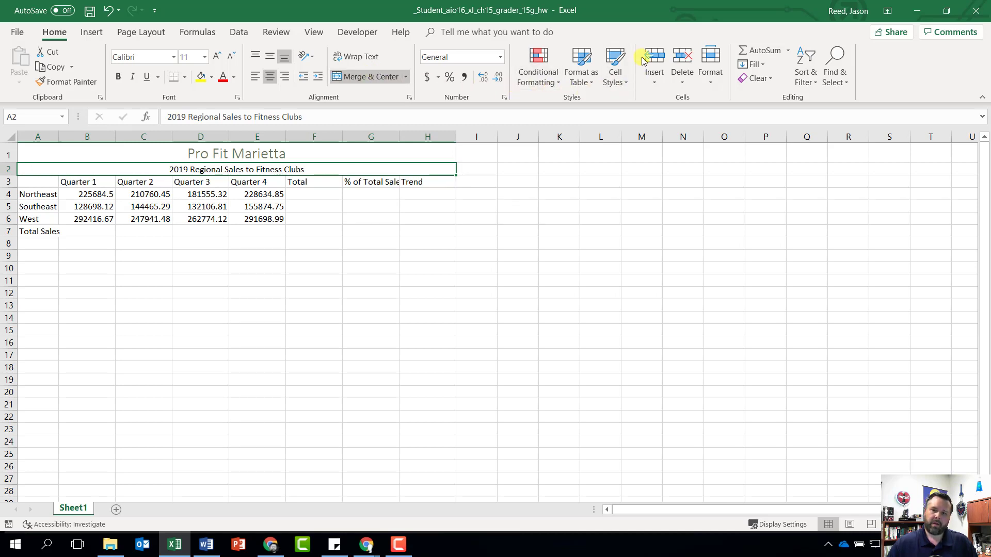
pyautogui.click(616, 75)
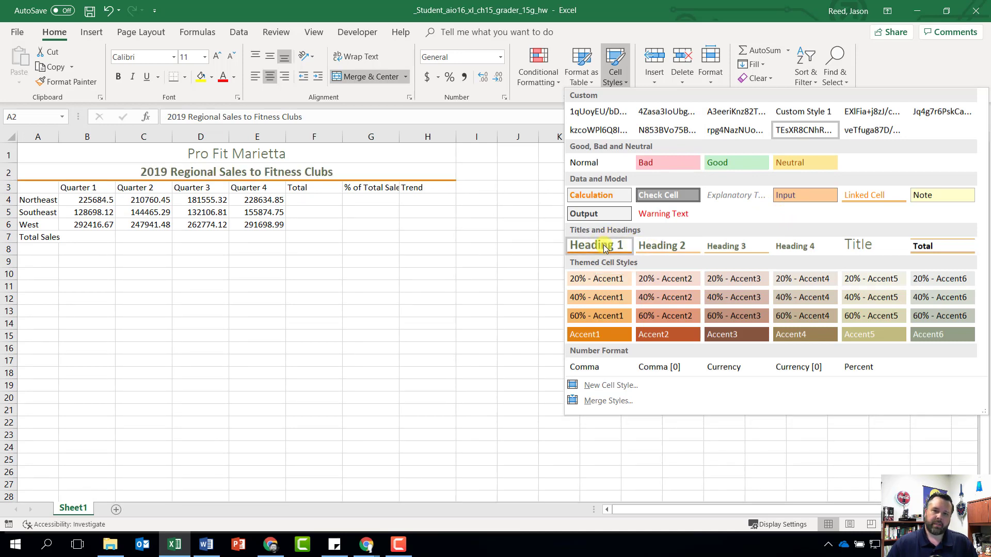
pyautogui.click(609, 250)
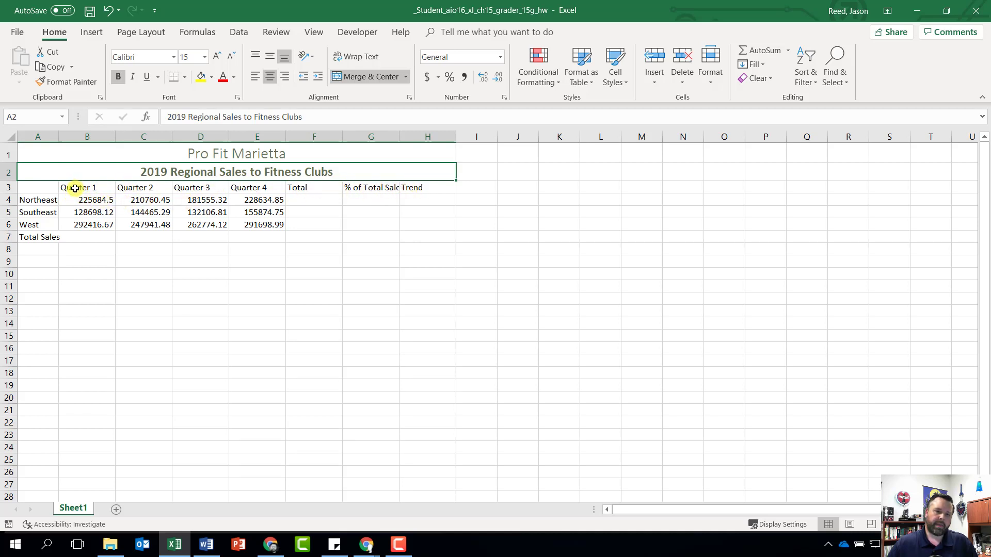
# Center the column headings in B3:H3 and apply the Heading 4 cell style
pyautogui.moveTo(75, 188); pyautogui.dragTo(428, 185)
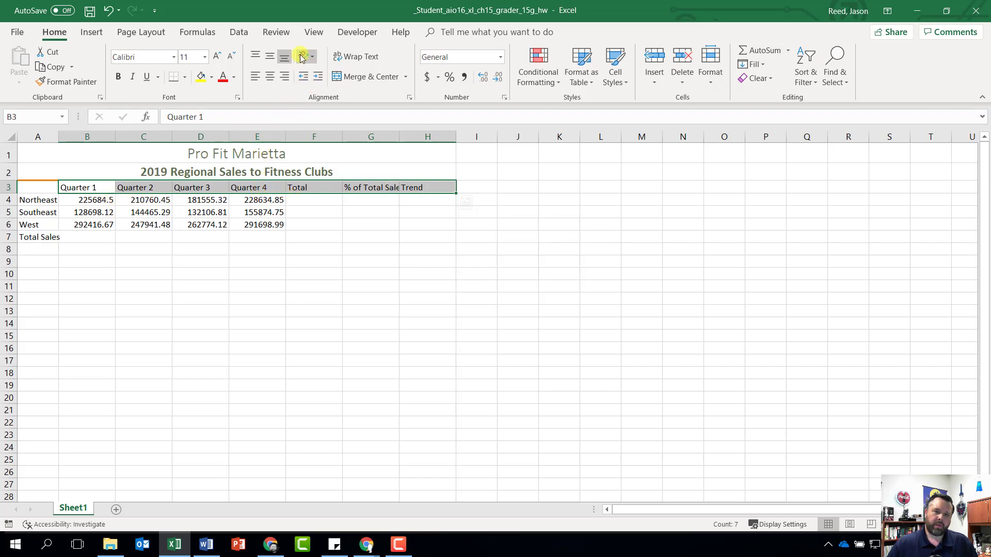
pyautogui.click(270, 80)
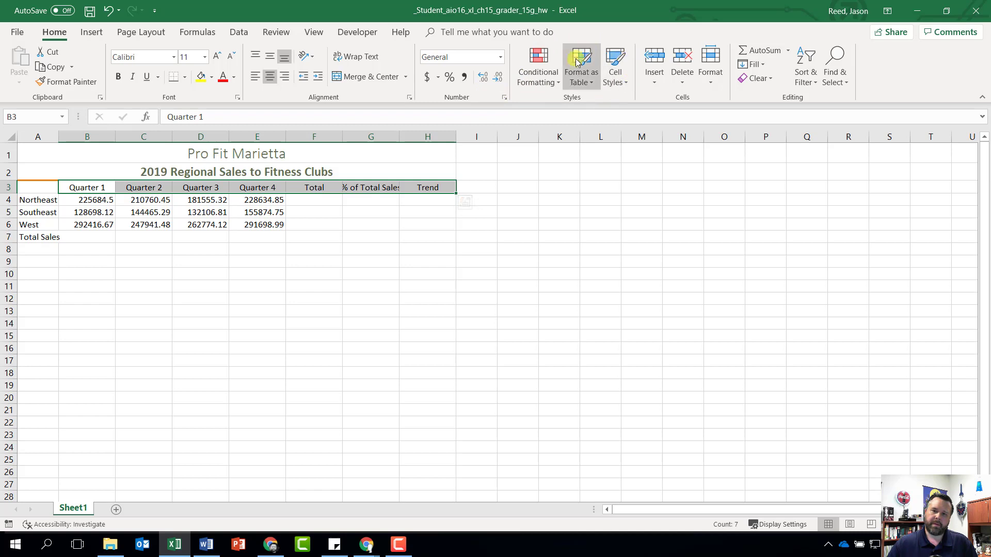
pyautogui.click(618, 77)
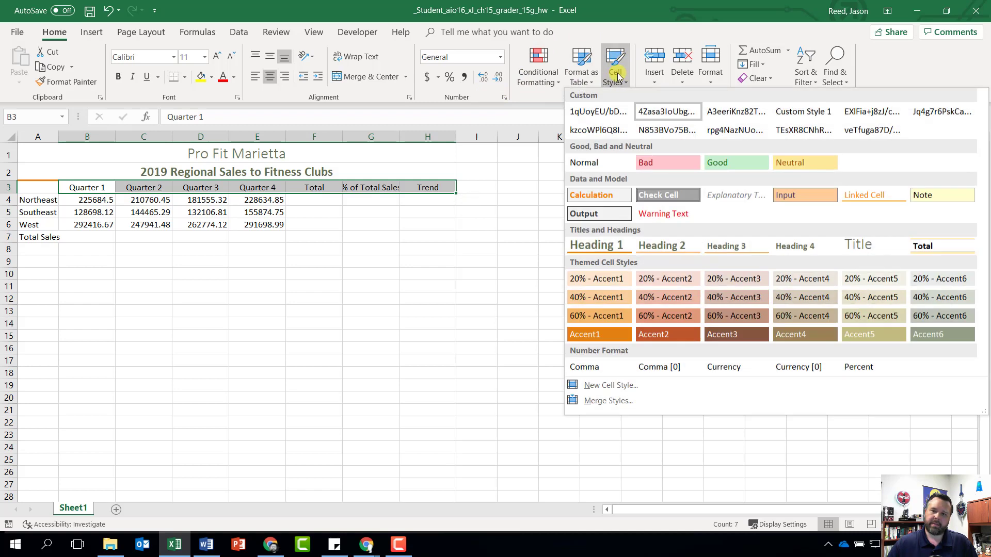
pyautogui.click(822, 247)
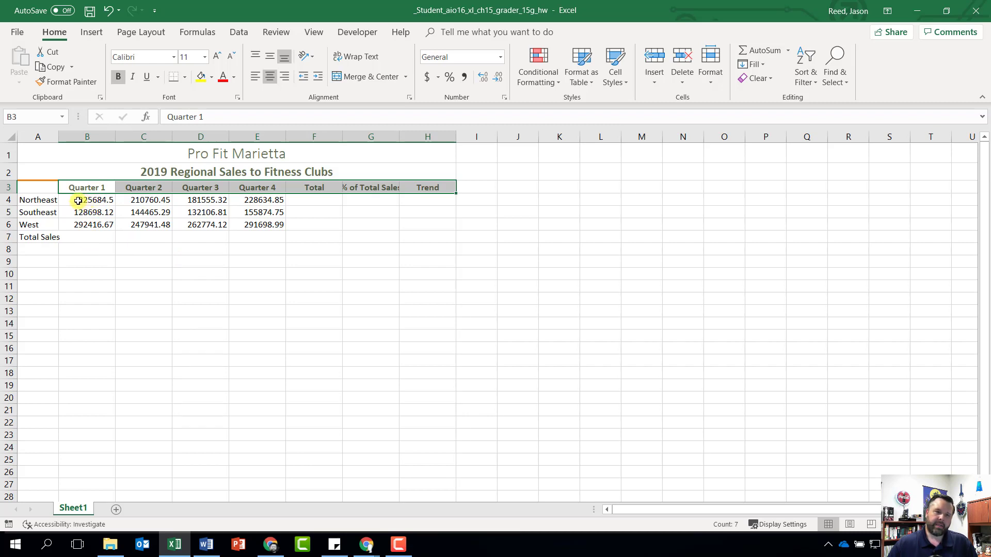
# Total the Quarter 1 sales in B4:B6 into B7 using the Quick Analysis Sum
pyautogui.moveTo(78, 200); pyautogui.dragTo(76, 226)
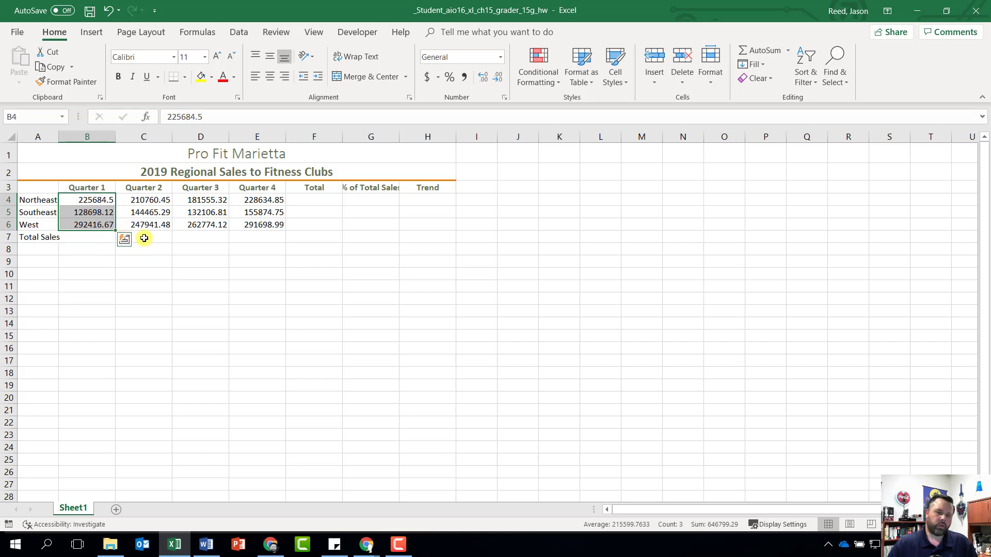
pyautogui.click(122, 240)
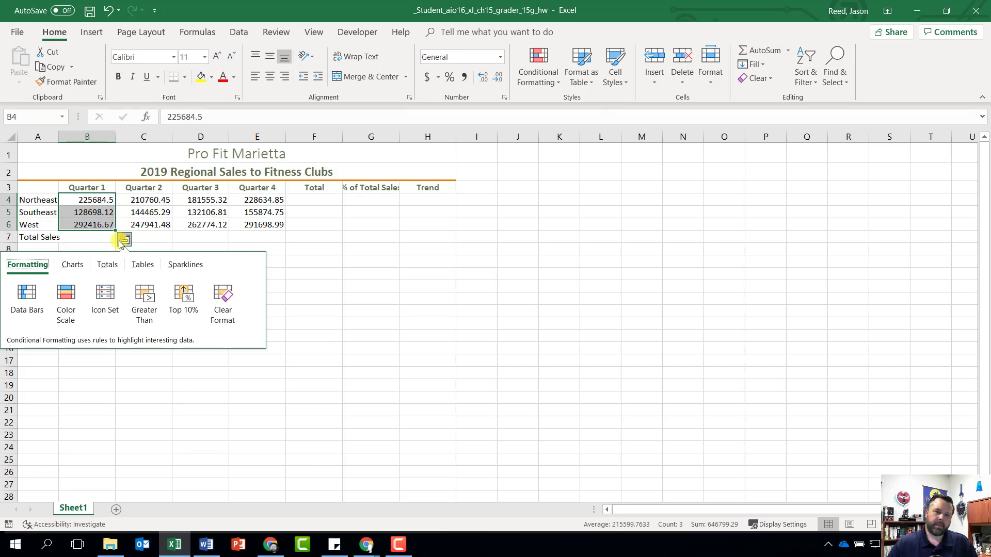
pyautogui.click(106, 265)
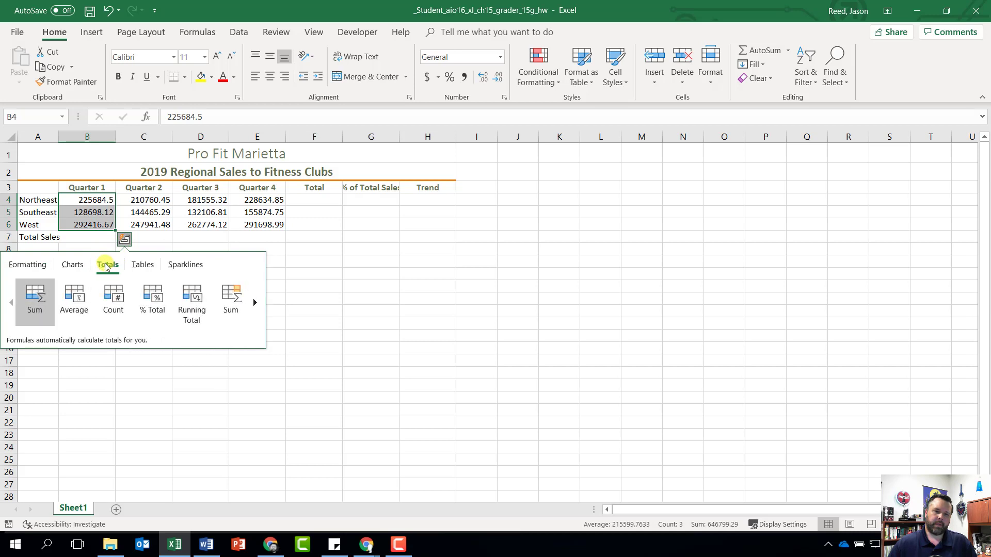
pyautogui.click(37, 295)
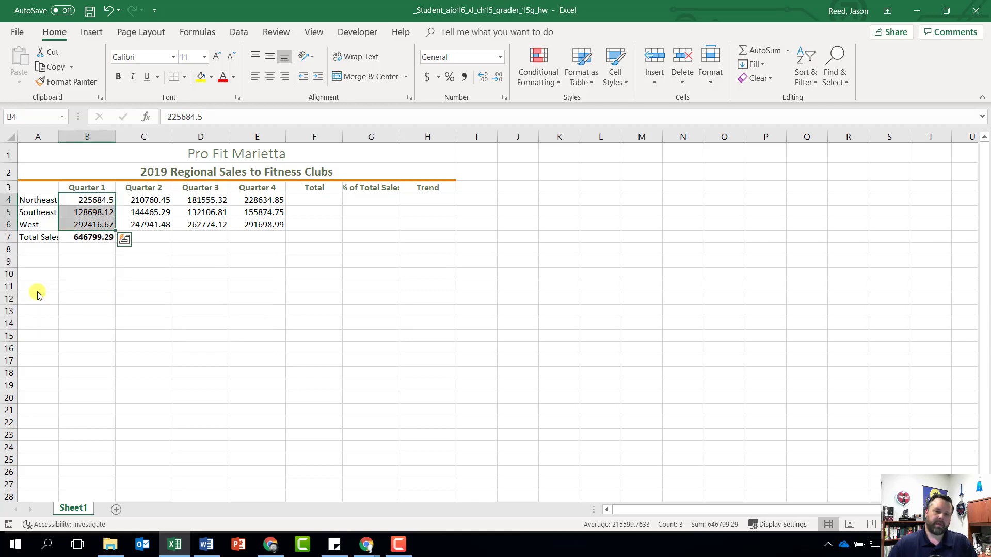
# Total the Quarter 2 sales in C7 with the formula =sum(c4:c6)
pyautogui.click(154, 238)
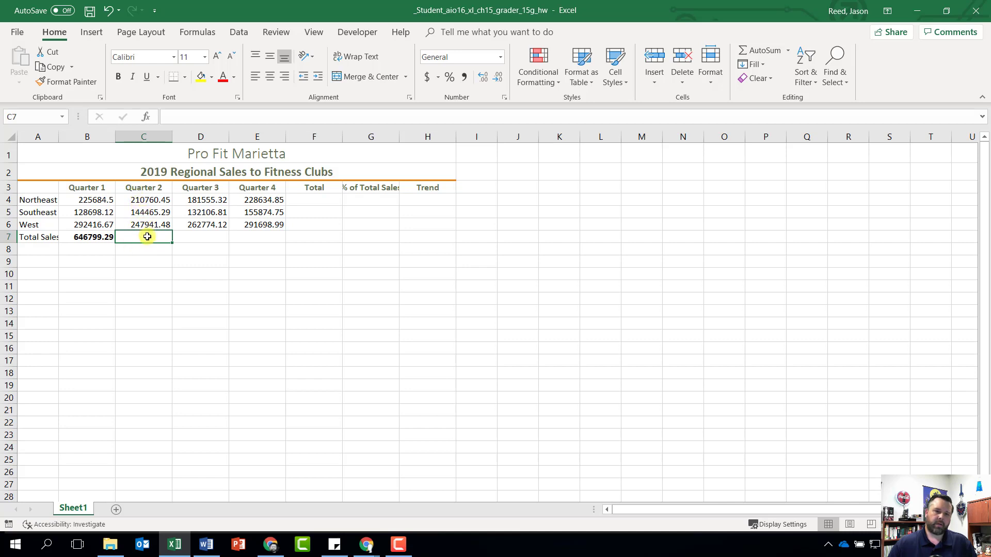
pyautogui.click(195, 117)
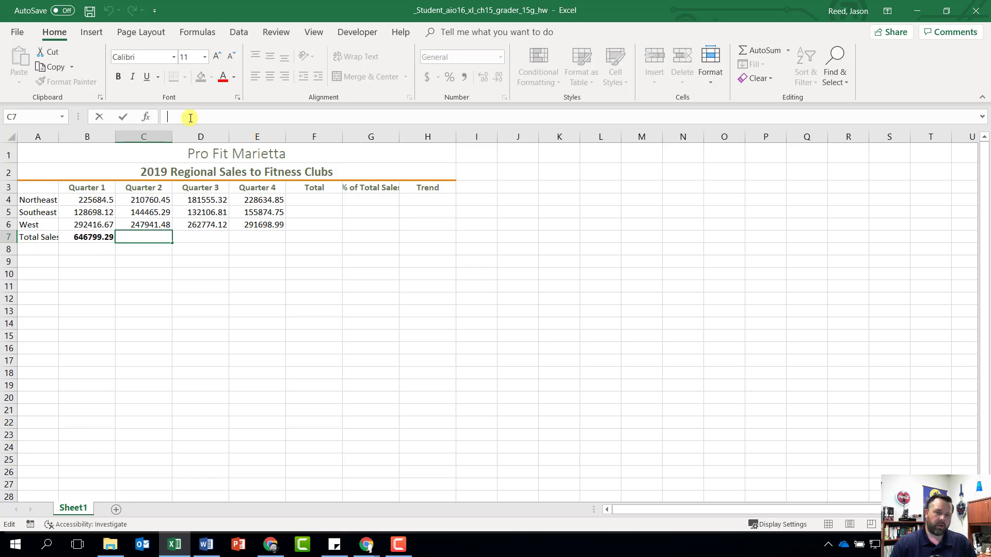
pyautogui.write('=')
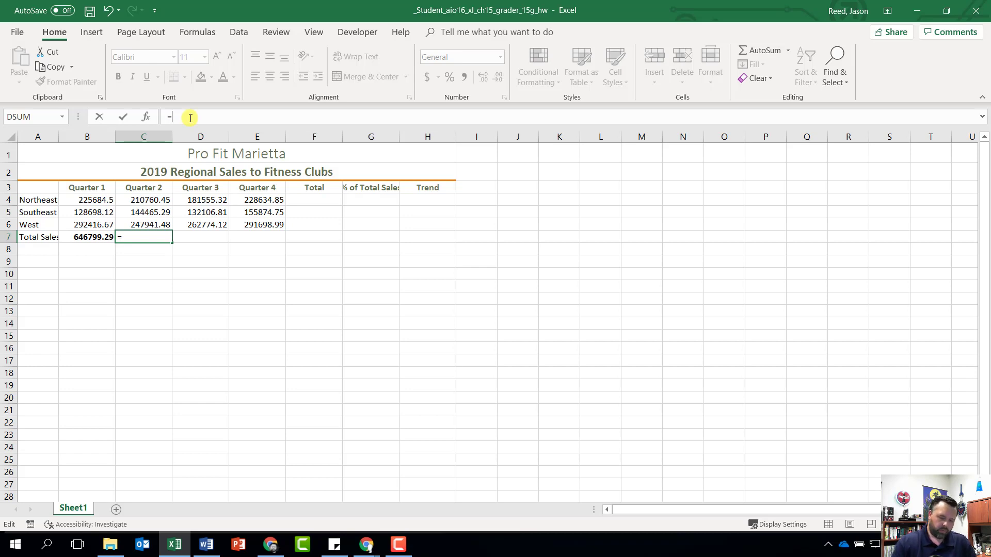
pyautogui.write('sum')
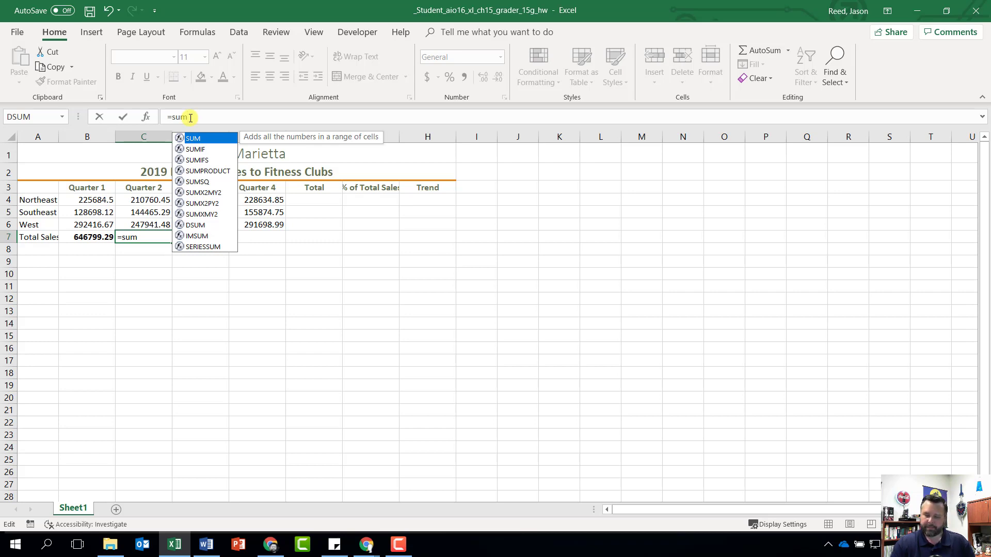
pyautogui.write('(')
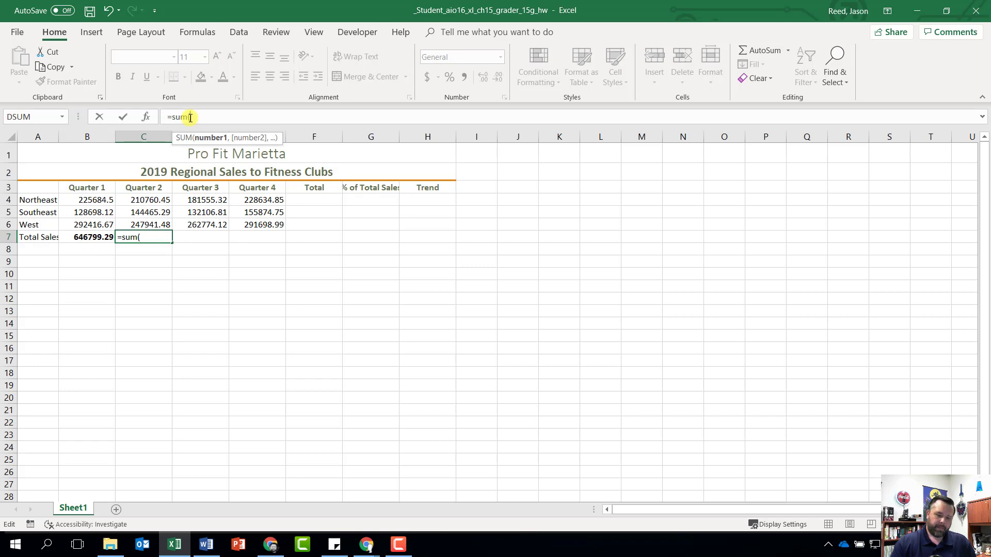
pyautogui.write('c4')
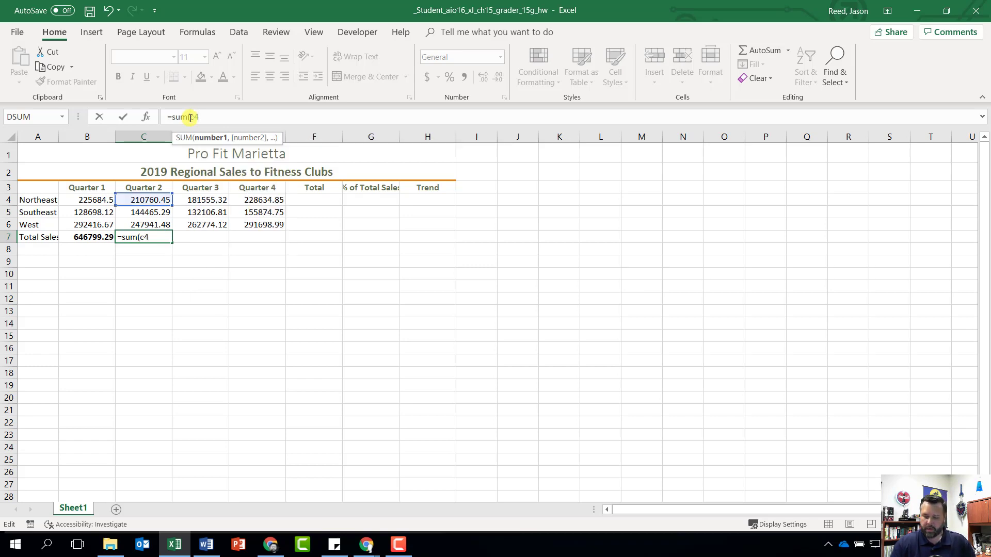
pyautogui.write(':')
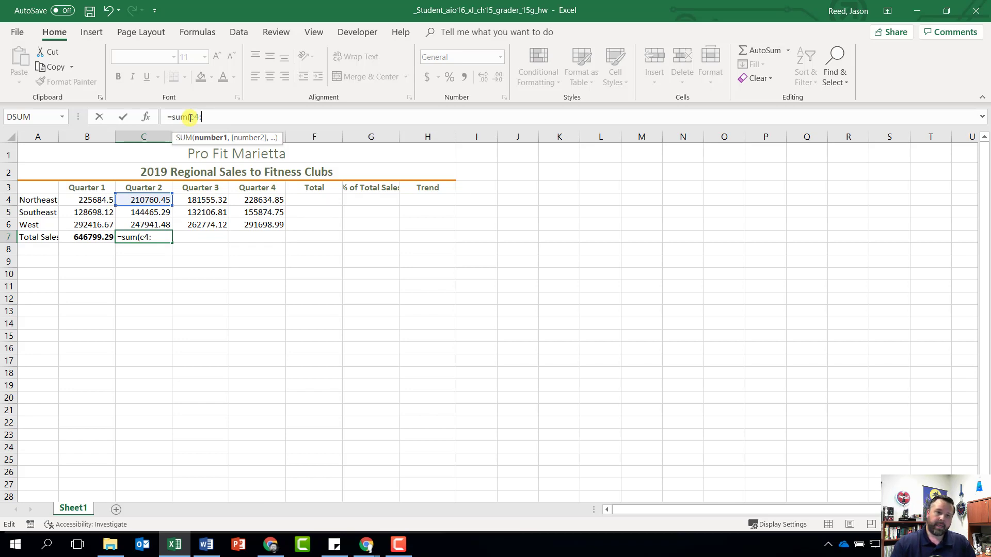
pyautogui.write('c')
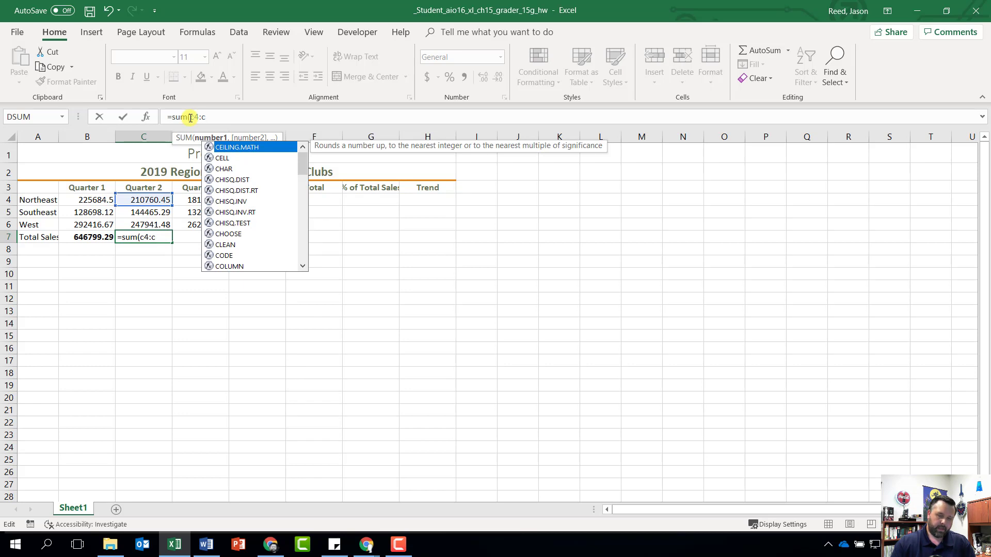
pyautogui.write('6')
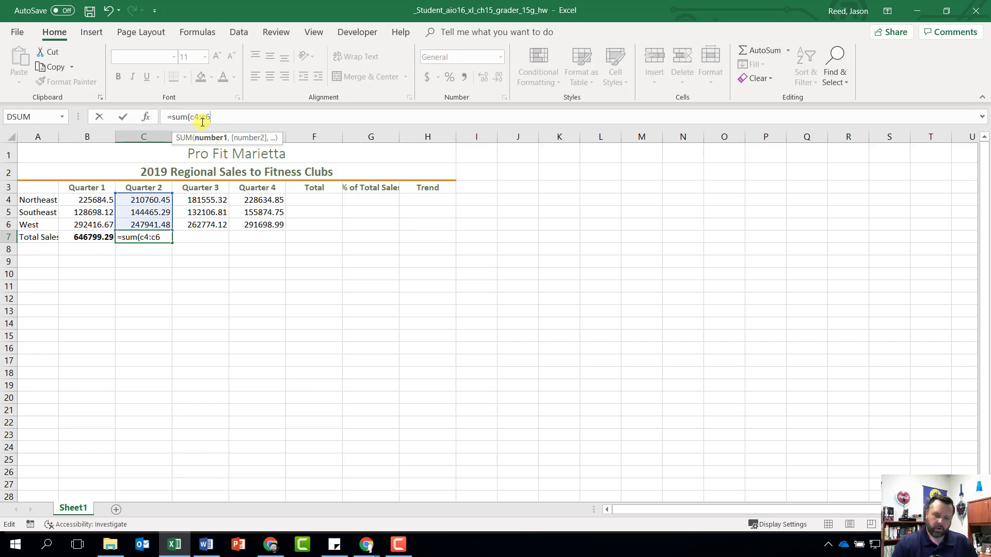
pyautogui.write(')')
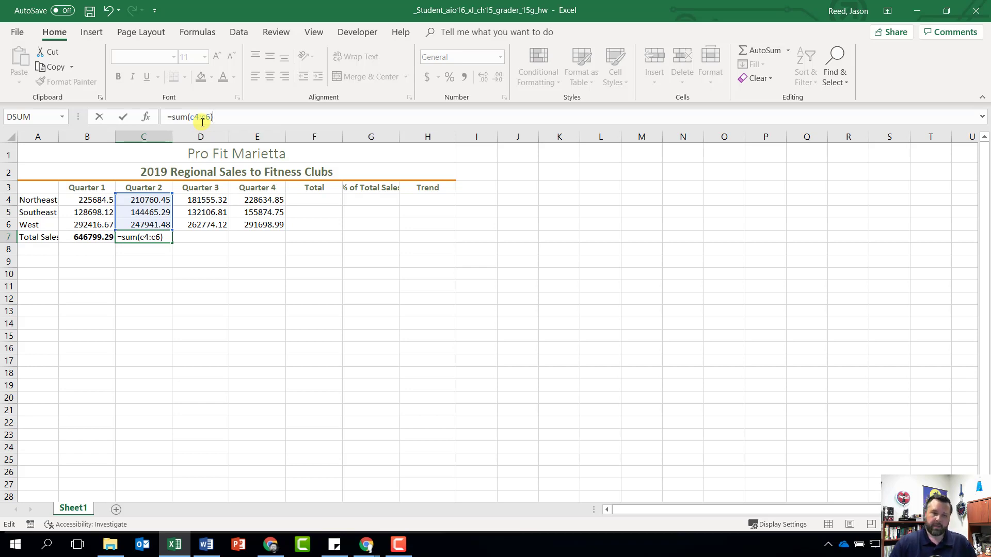
pyautogui.press('Return')
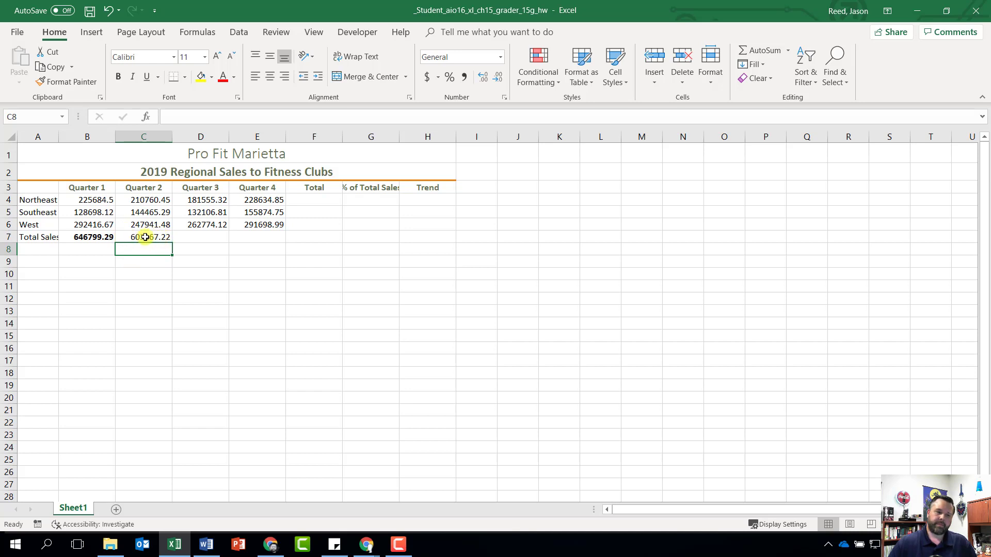
# Total the Quarter 3 sales in D7 with AutoSum over D4:D6 and fill the formula across to E7
pyautogui.click(201, 237)
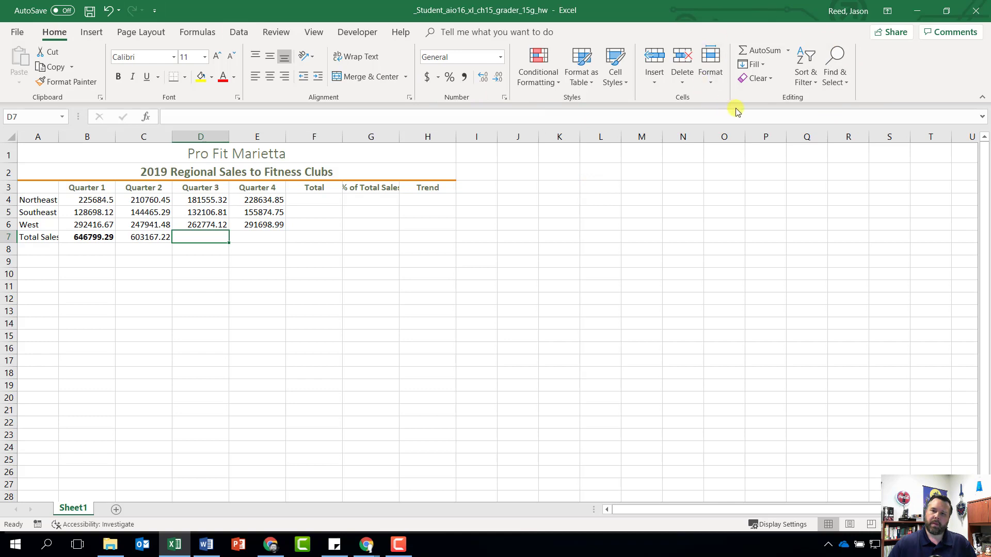
pyautogui.click(757, 52)
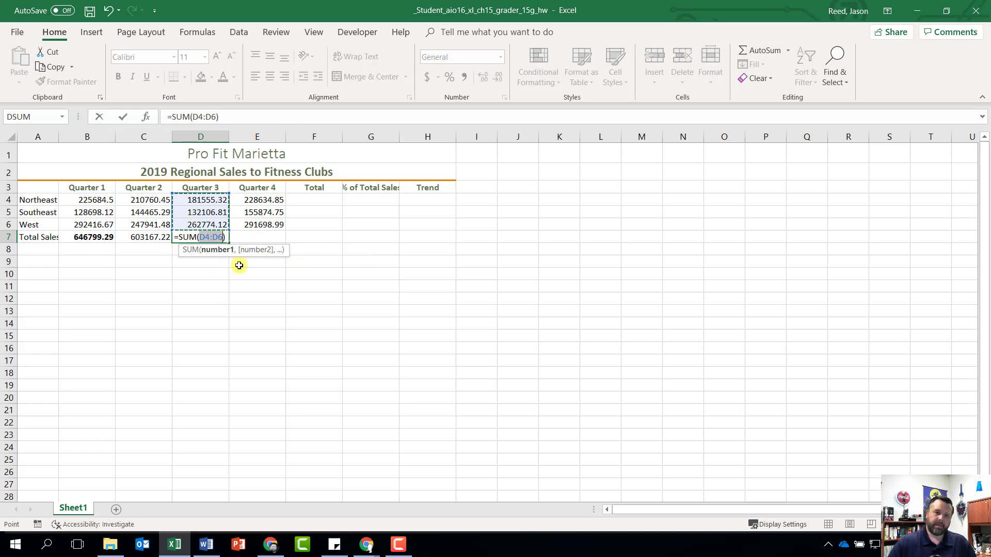
pyautogui.press('Return')
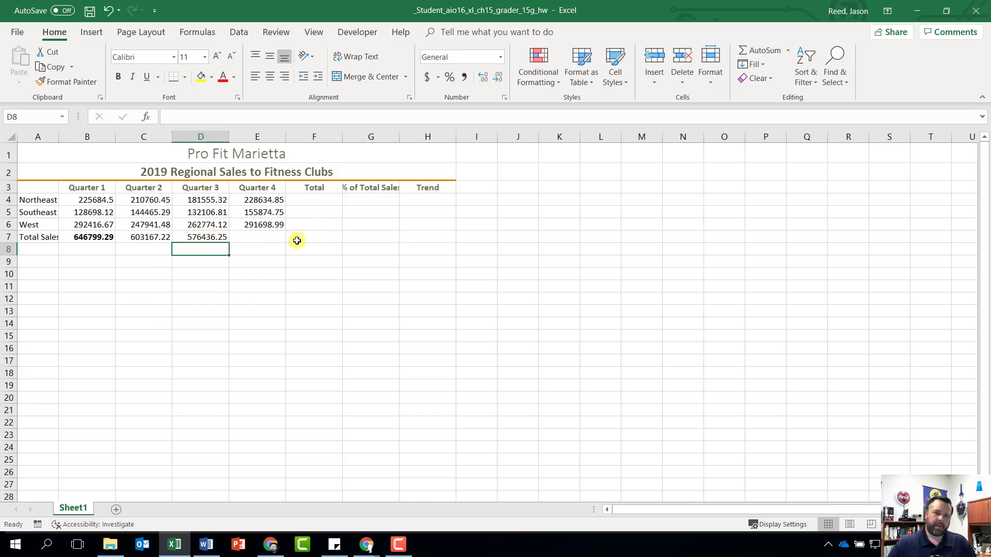
pyautogui.click(199, 236)
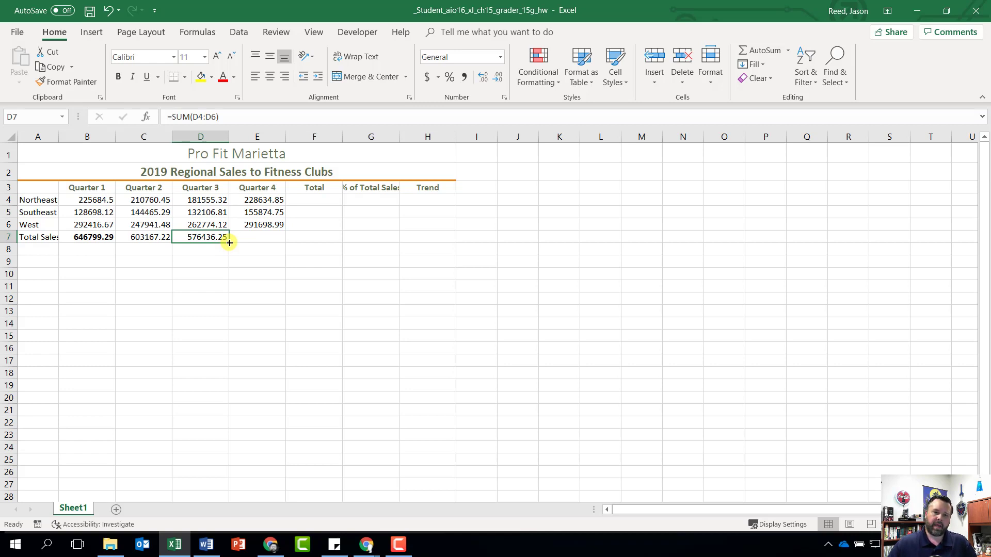
pyautogui.moveTo(229, 243); pyautogui.dragTo(278, 239)
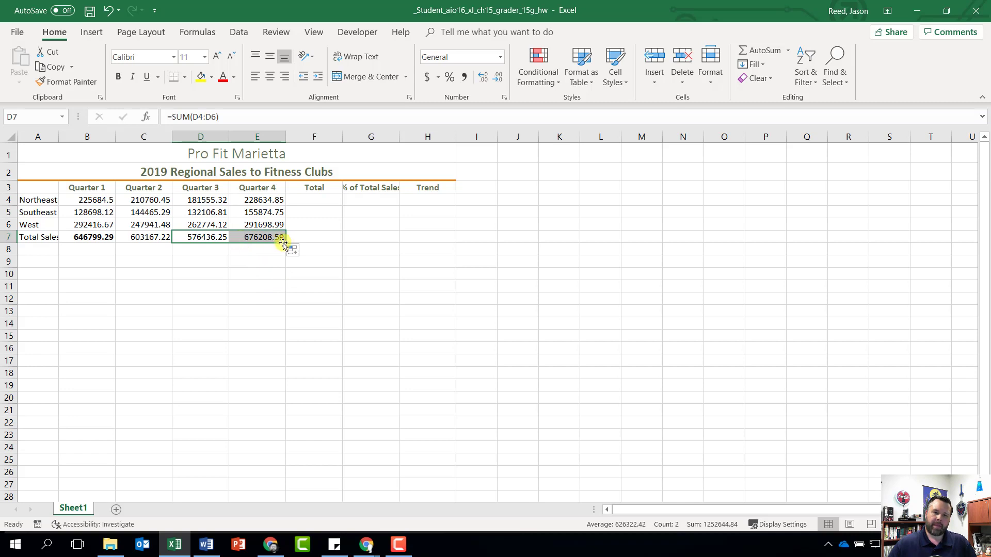
pyautogui.click(260, 237)
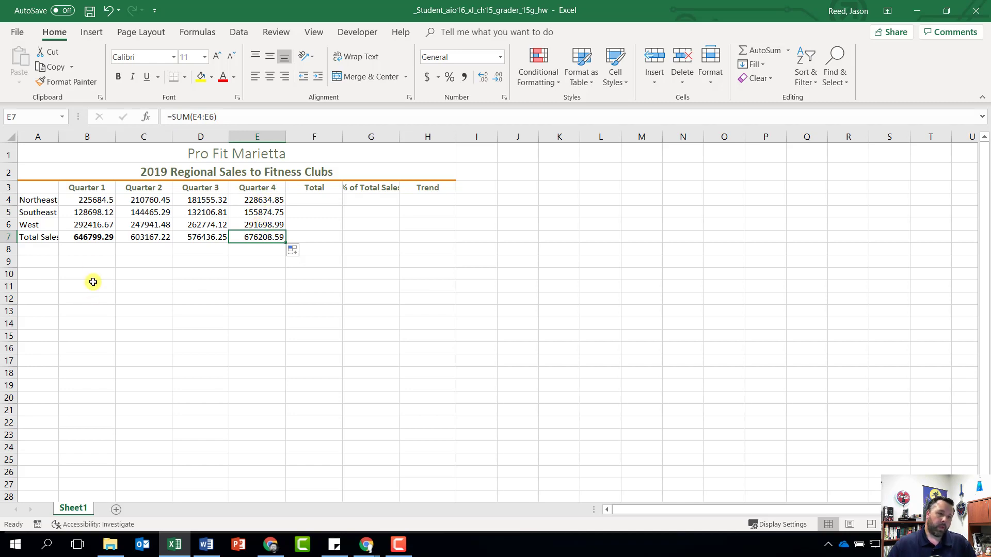
# Make the Quarter 2 to Quarter 4 totals in C7:E7 bold to match B7
pyautogui.click(85, 237)
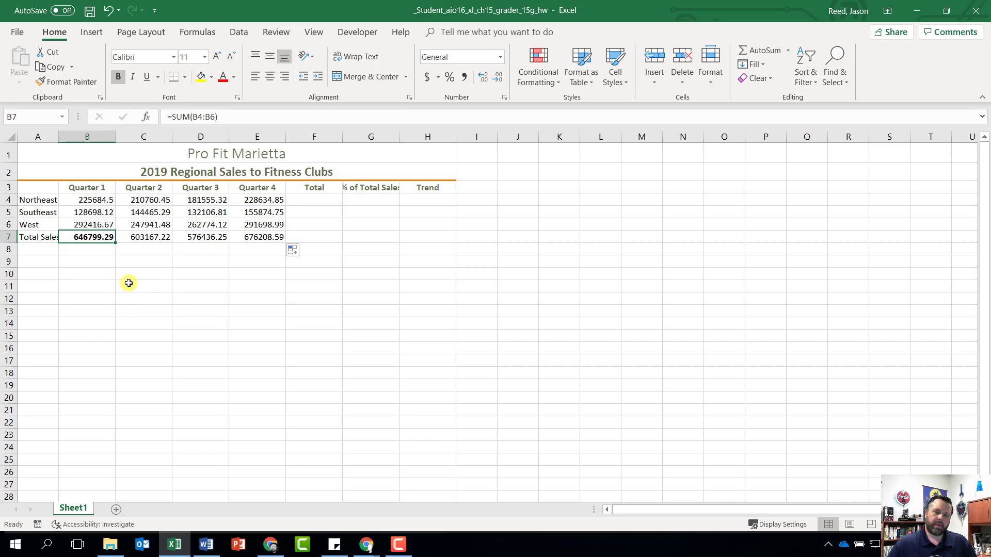
pyautogui.click(142, 237)
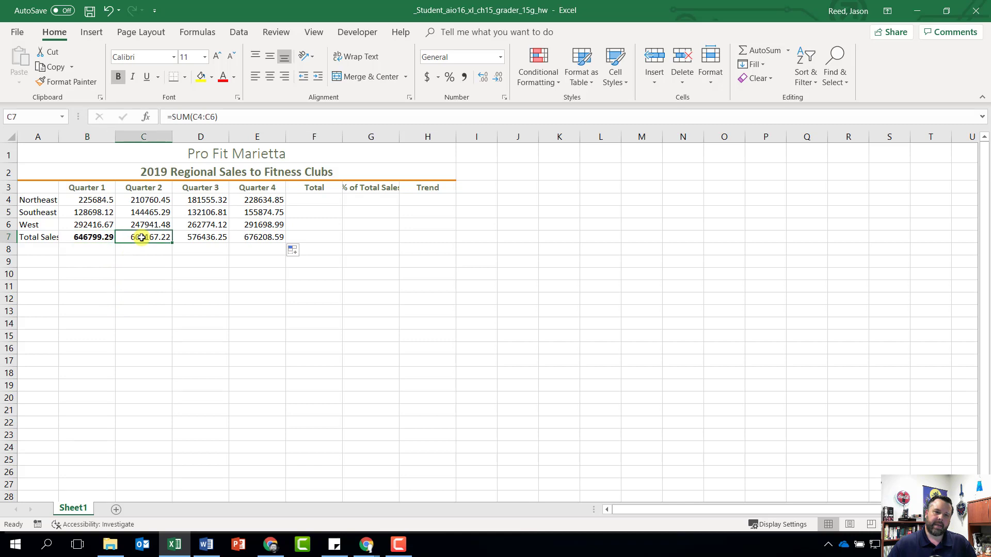
pyautogui.moveTo(142, 237); pyautogui.dragTo(265, 242)
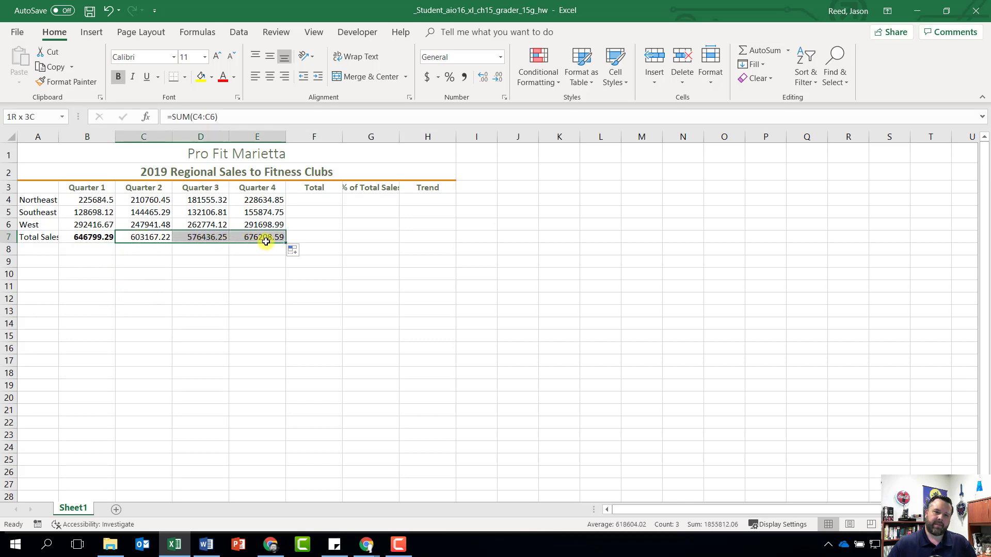
pyautogui.click(117, 78)
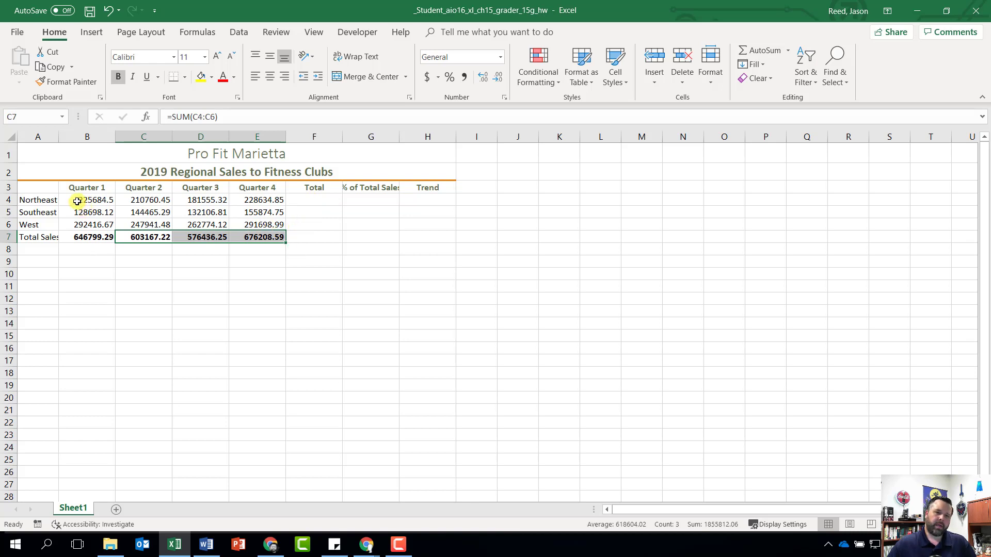
# Total the Northeast sales in B4:E4 into F4 using the Quick Analysis row Sum, and fill the formula down to F7
pyautogui.moveTo(77, 201); pyautogui.dragTo(248, 198)
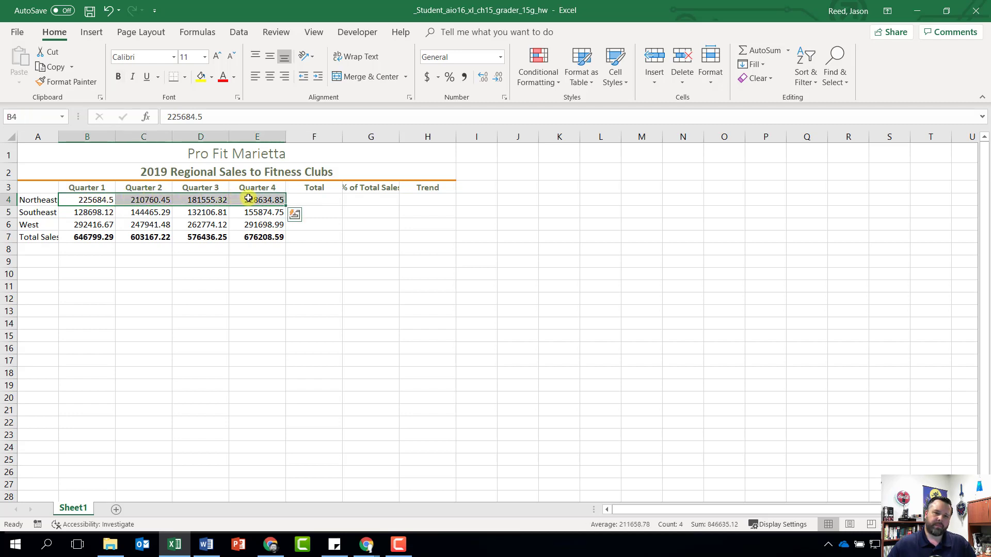
pyautogui.click(294, 216)
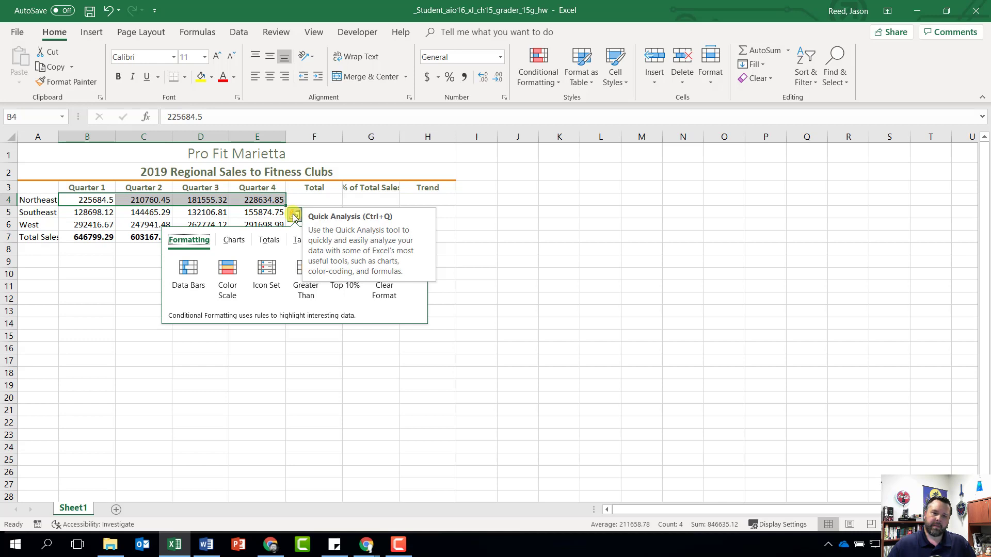
pyautogui.click(270, 241)
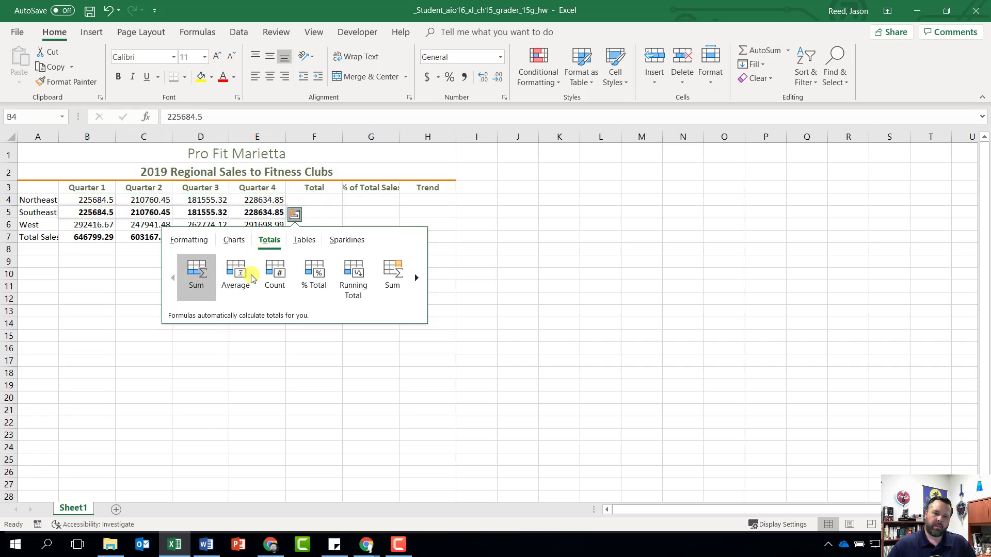
pyautogui.click(393, 278)
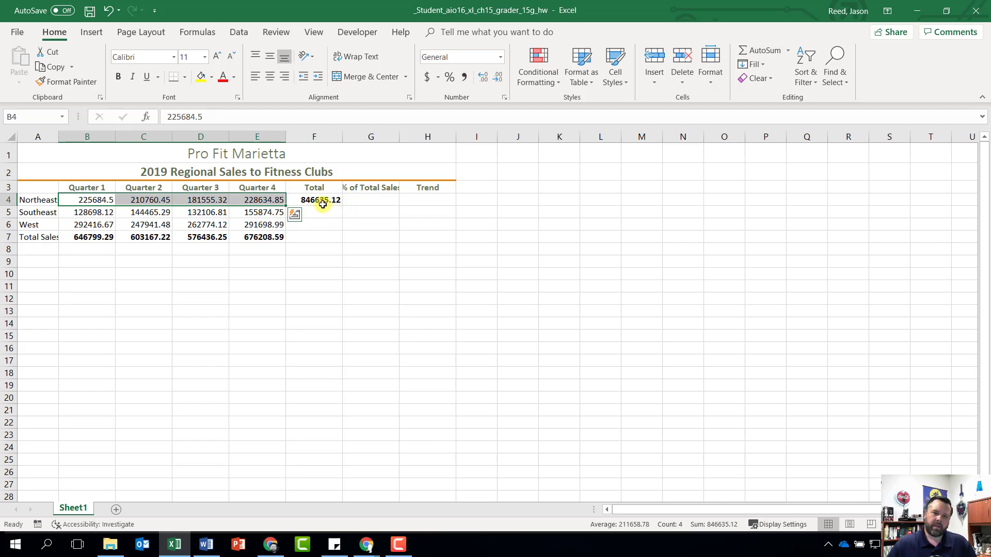
pyautogui.click(314, 202)
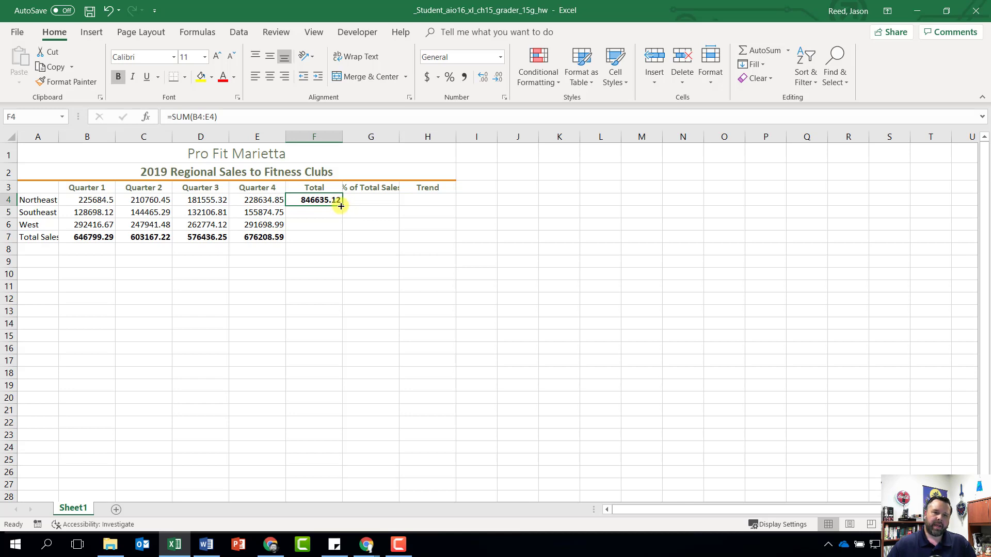
pyautogui.moveTo(341, 206); pyautogui.dragTo(342, 237)
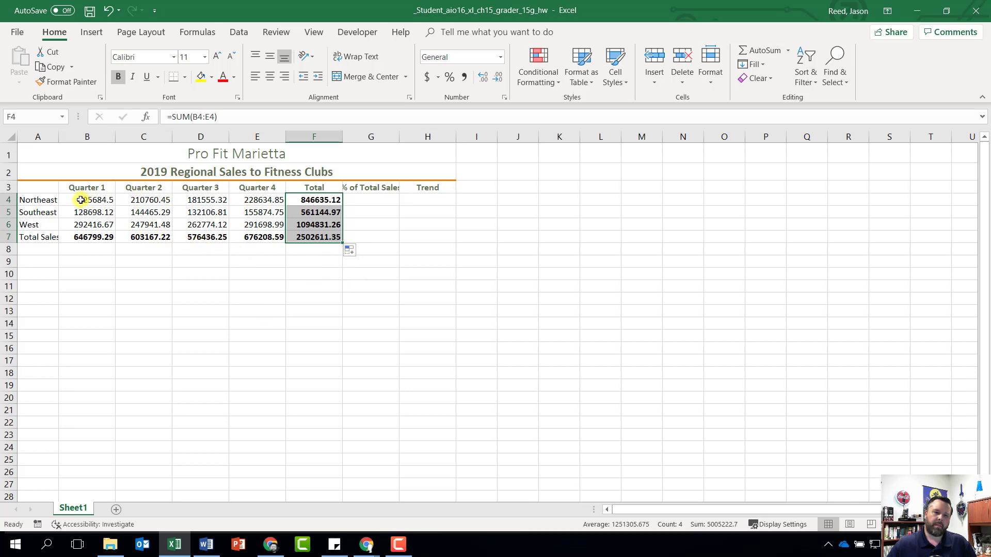
# Apply the Accounting number format with dollar signs to the Northeast row B4:F4 and the Total Sales row B7:F7
pyautogui.moveTo(81, 200); pyautogui.dragTo(321, 203)
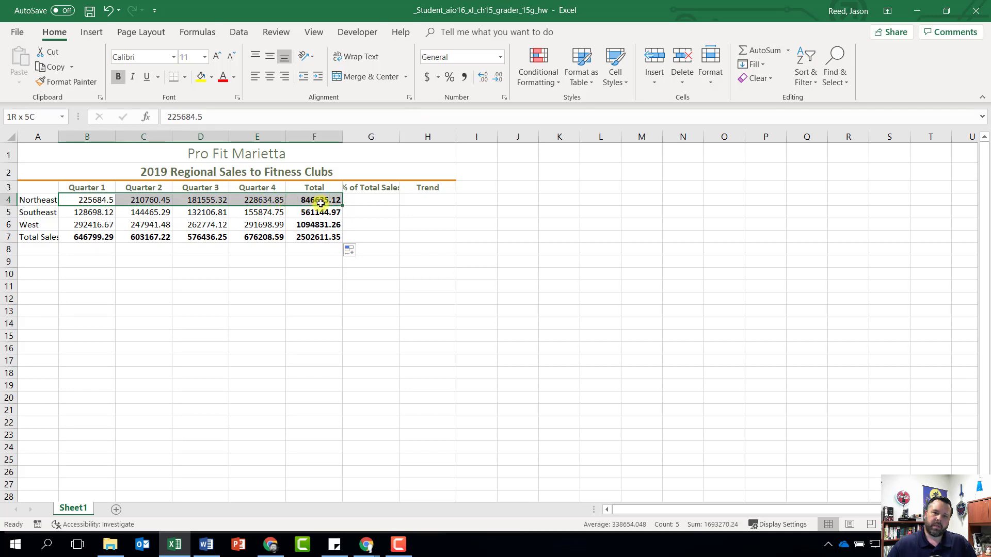
pyautogui.moveTo(321, 204); pyautogui.dragTo(320, 205)
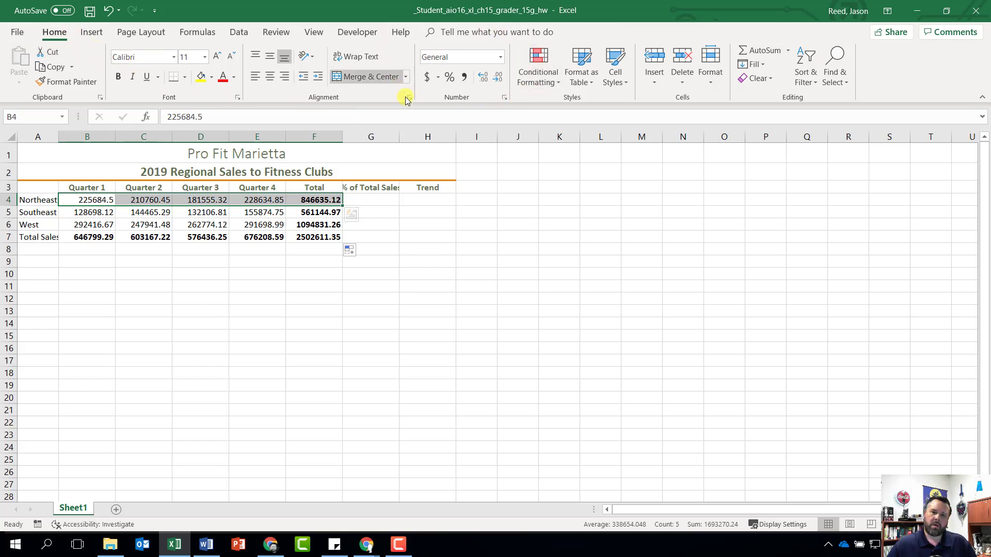
pyautogui.click(426, 78)
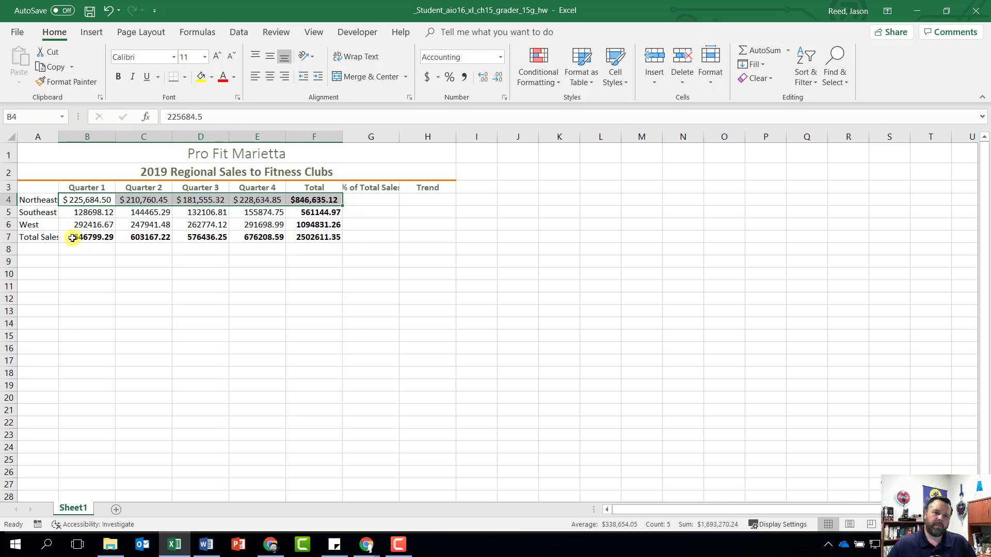
pyautogui.moveTo(73, 238); pyautogui.dragTo(310, 237)
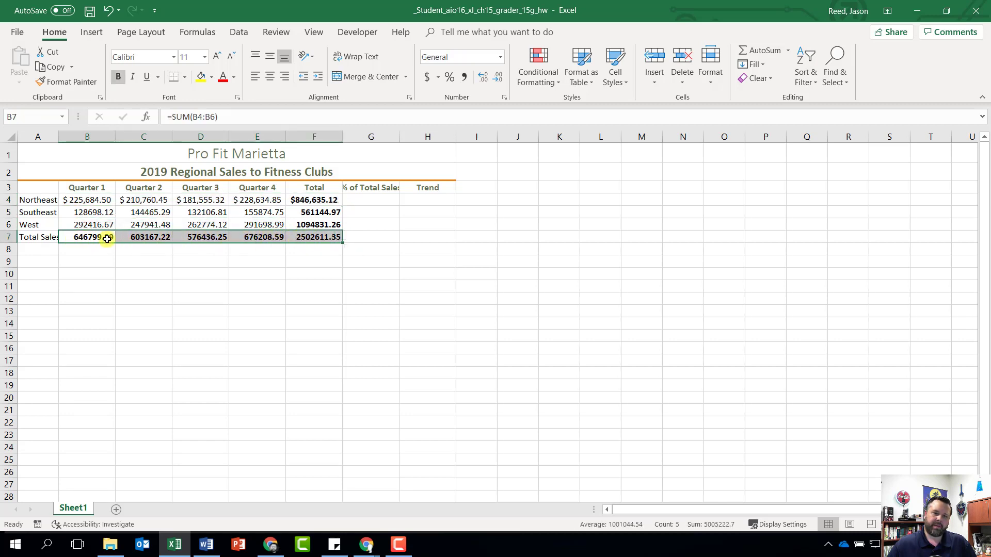
pyautogui.moveTo(107, 238); pyautogui.dragTo(289, 237)
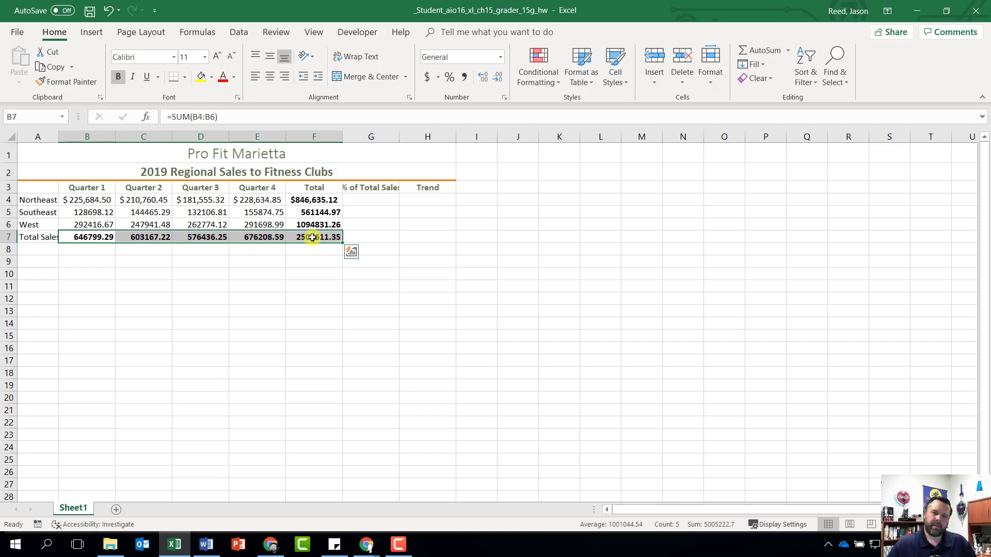
pyautogui.click(429, 79)
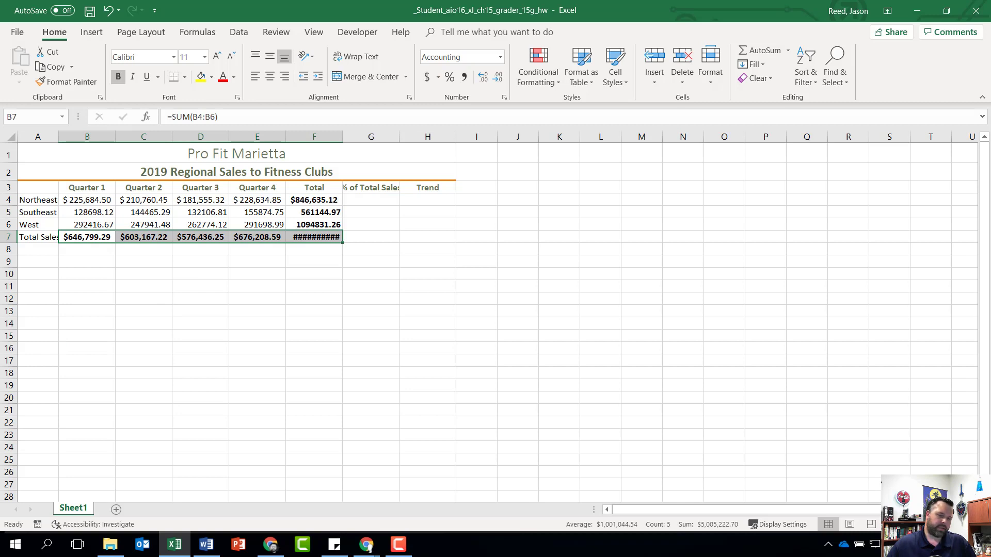
# Apply the Total cell style to the Total Sales figures in B7:F7
pyautogui.moveTo(87, 242); pyautogui.dragTo(314, 240)
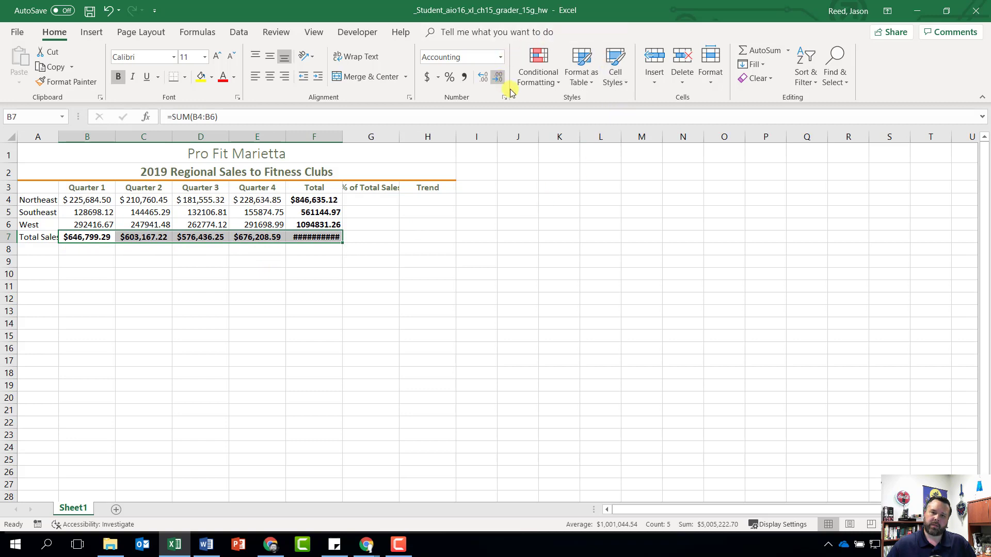
pyautogui.click(615, 74)
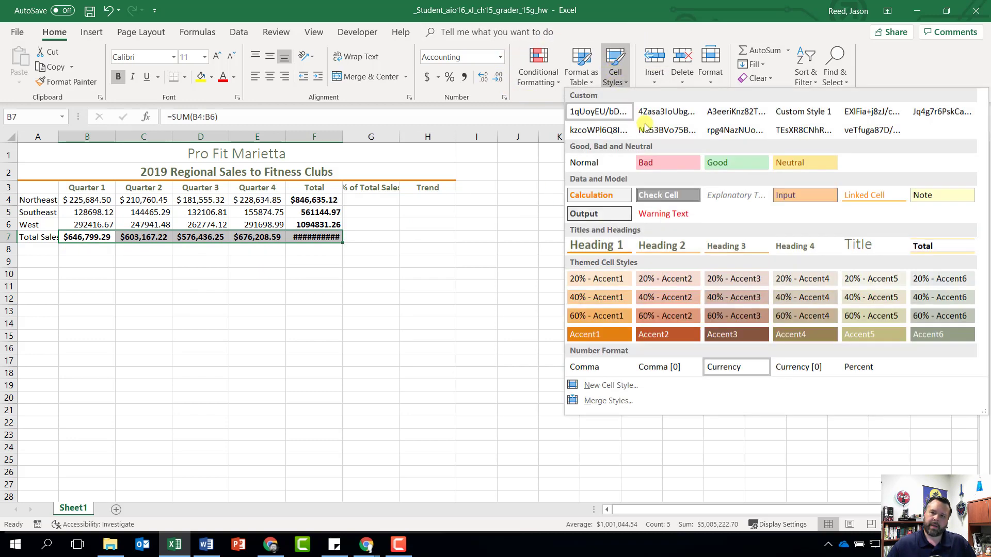
pyautogui.click(942, 251)
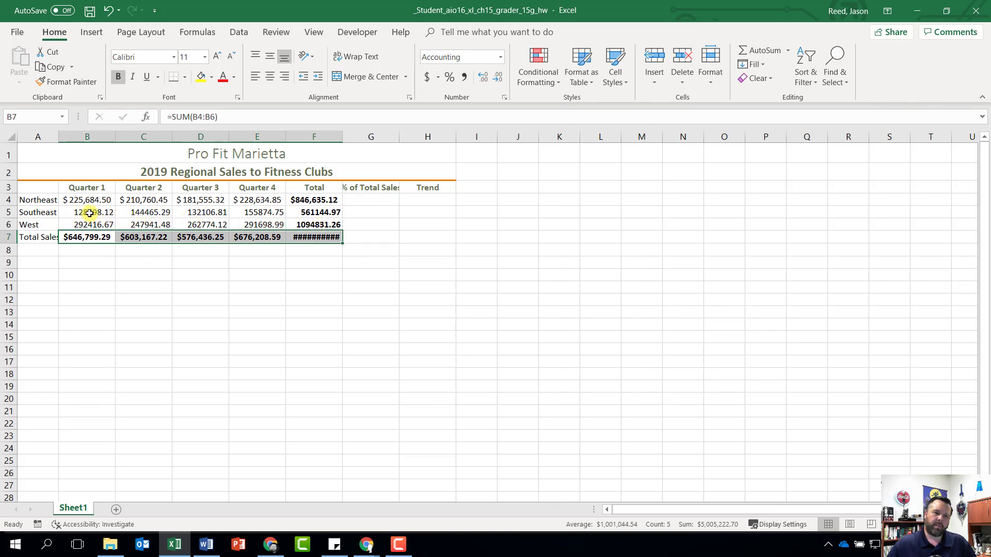
# Apply the Comma Style number format to the Southeast and West figures in B5:F6
pyautogui.moveTo(88, 212); pyautogui.dragTo(321, 221)
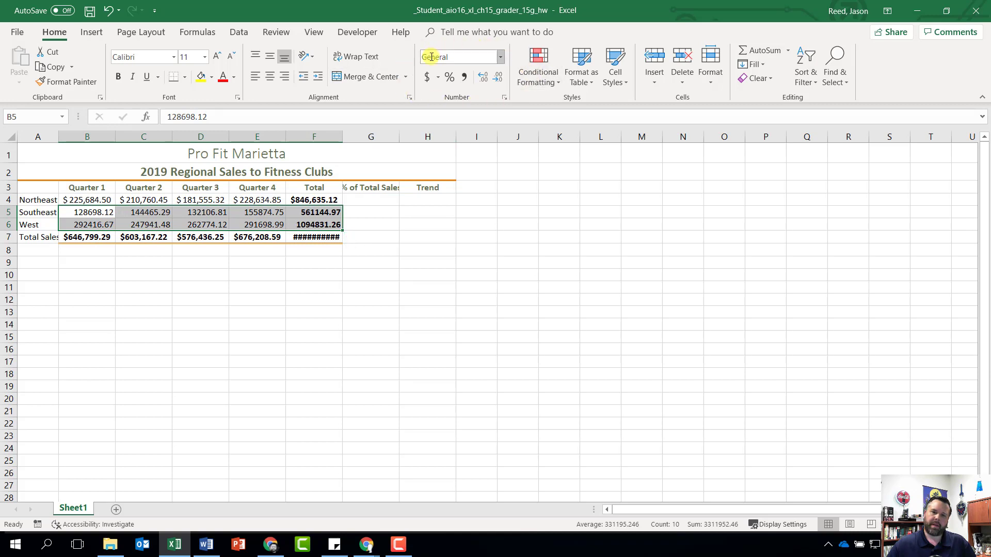
pyautogui.click(465, 78)
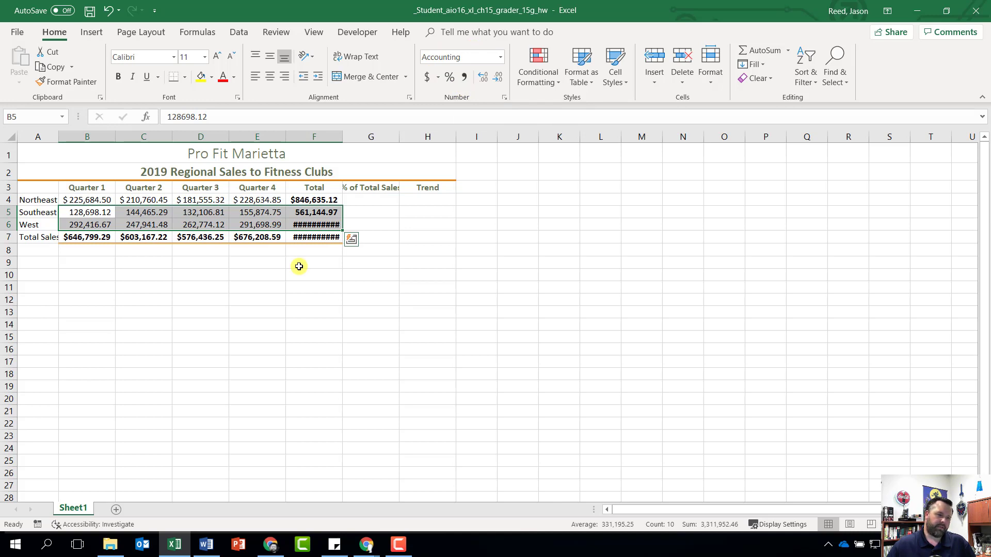
pyautogui.click(200, 213)
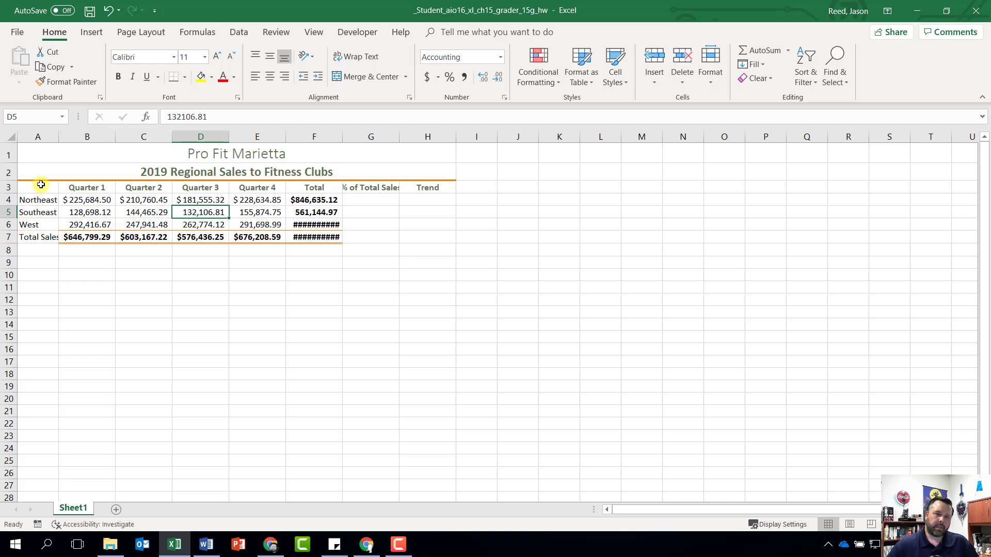
# Widen column A to a width of about 10.67 (103 pixels)
pyautogui.click(59, 136)
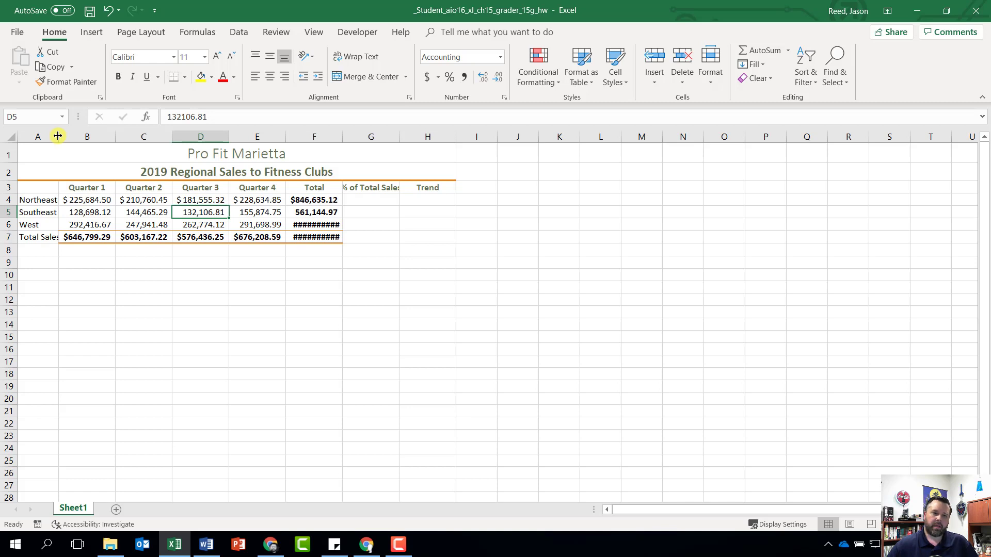
pyautogui.click(58, 136)
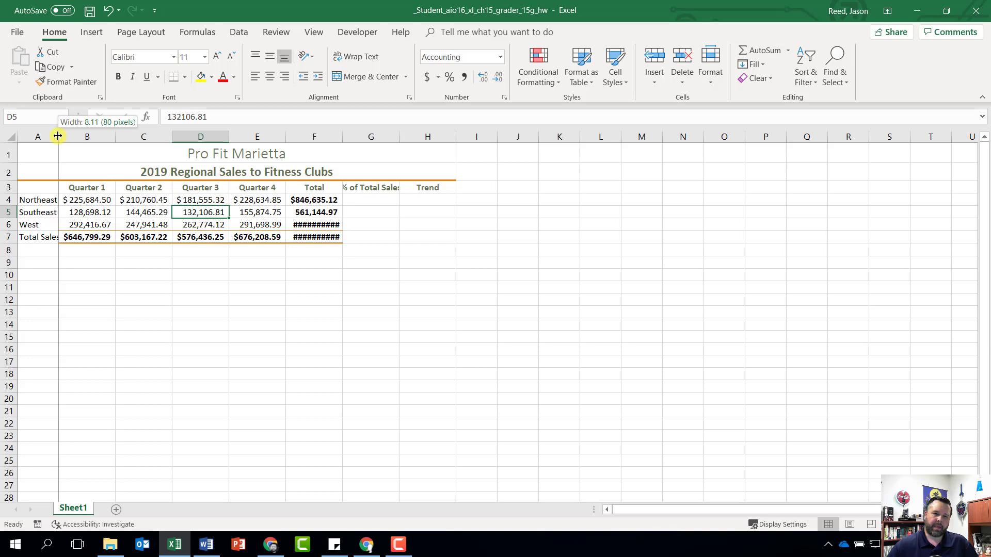
pyautogui.moveTo(58, 136); pyautogui.dragTo(70, 135)
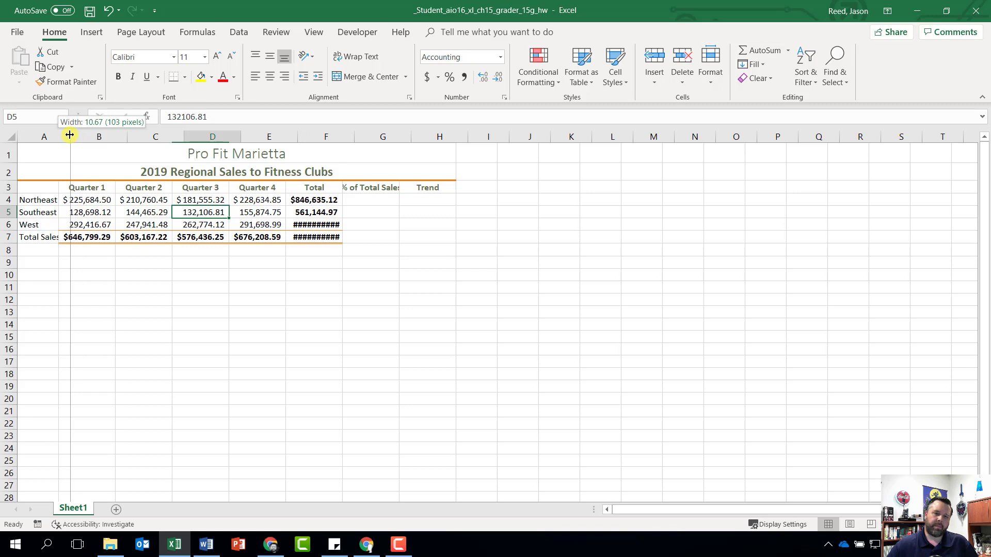
pyautogui.moveTo(70, 135); pyautogui.dragTo(68, 136)
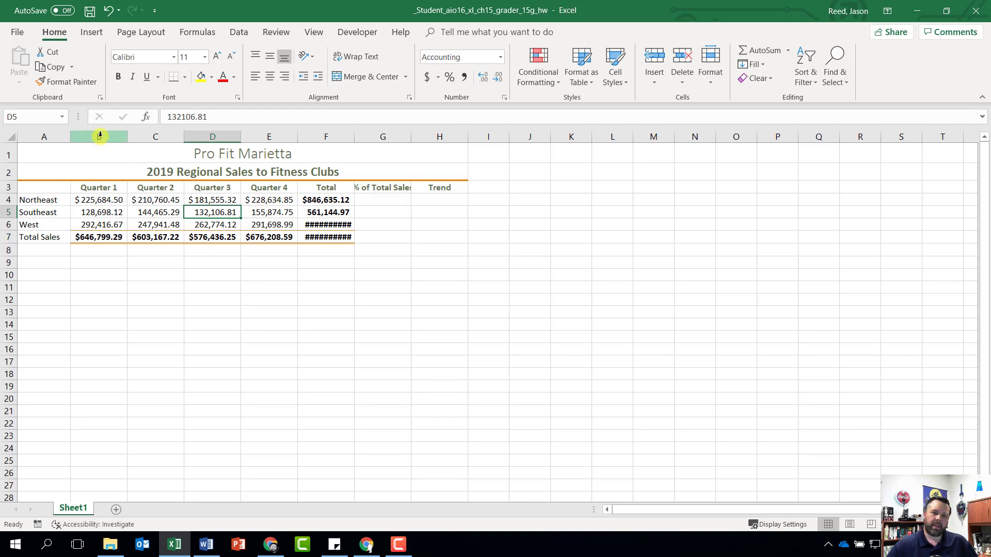
# Set the width of columns B through H together to 15.00 (142 pixels)
pyautogui.moveTo(100, 135); pyautogui.dragTo(420, 126)
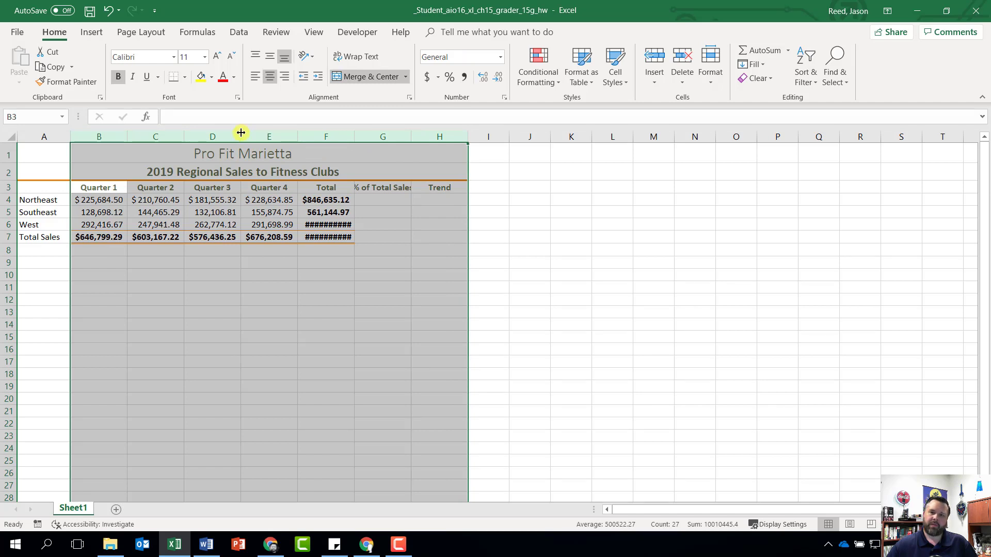
pyautogui.moveTo(241, 132); pyautogui.dragTo(241, 133)
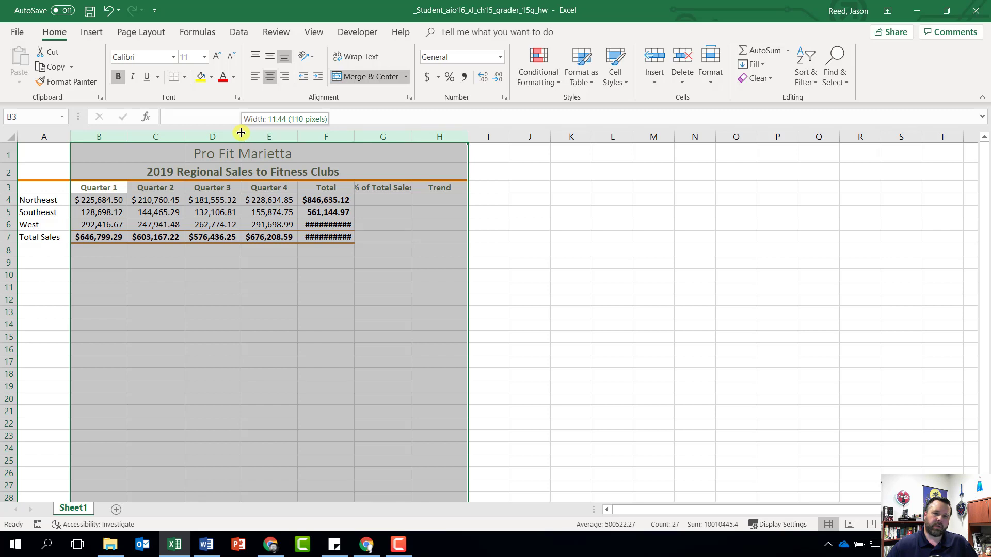
pyautogui.moveTo(241, 133); pyautogui.dragTo(258, 131)
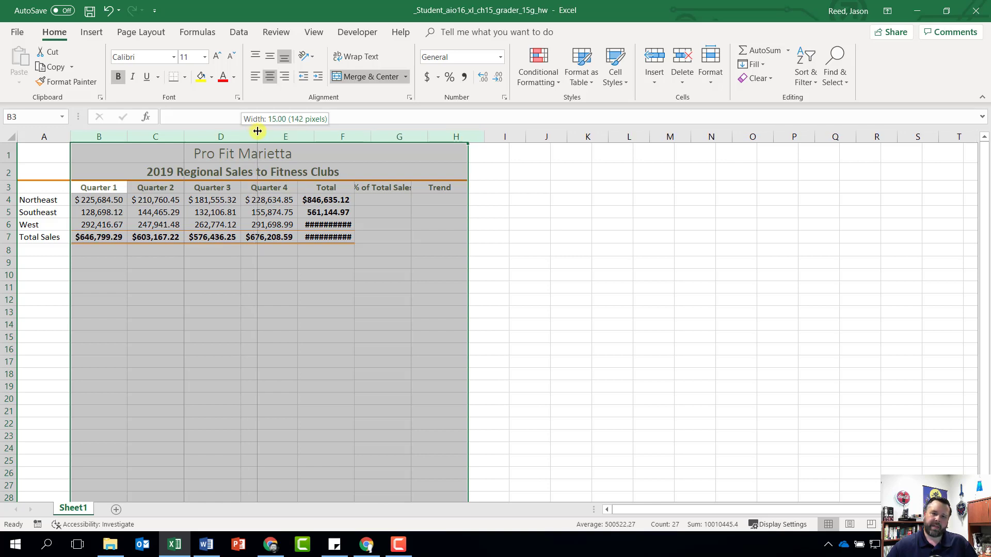
pyautogui.moveTo(257, 131); pyautogui.dragTo(257, 131)
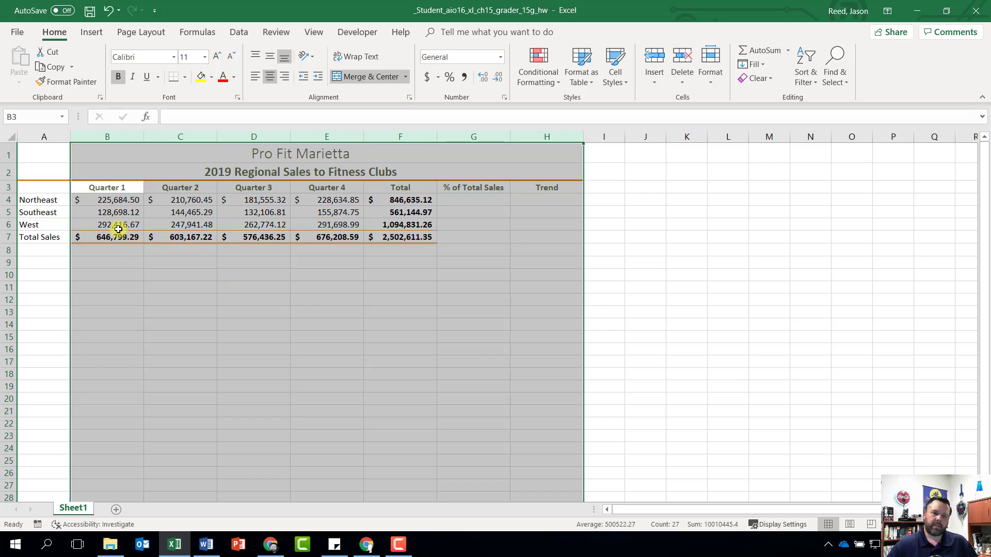
# Insert a new row above the West row and enter the row label Midwest in A6
pyautogui.click(7, 224)
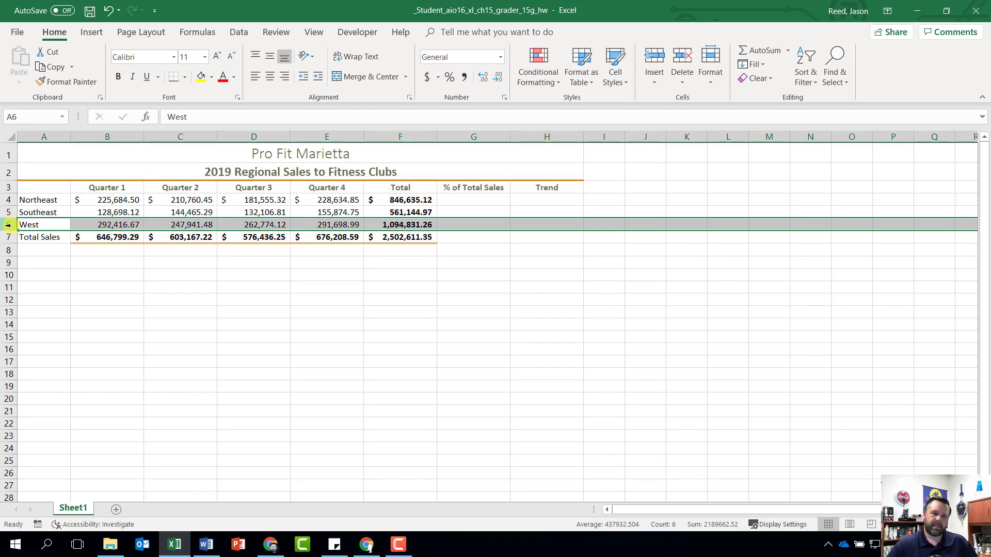
pyautogui.rightClick(8, 225)
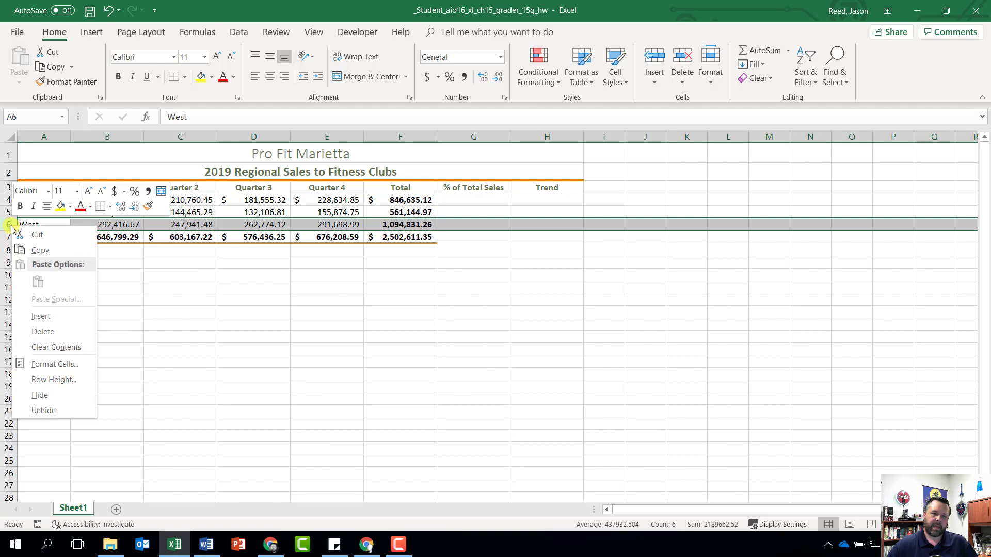
pyautogui.click(54, 317)
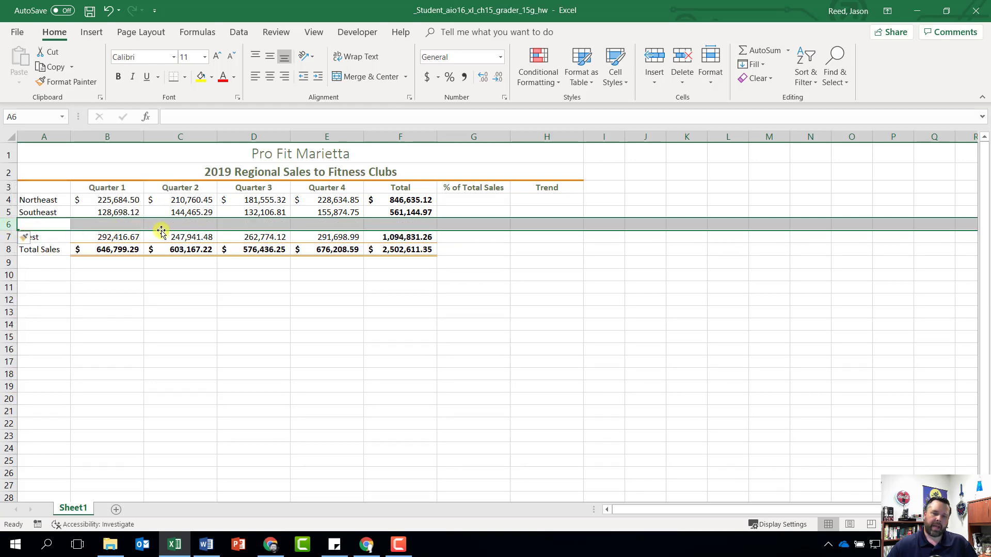
pyautogui.click(46, 226)
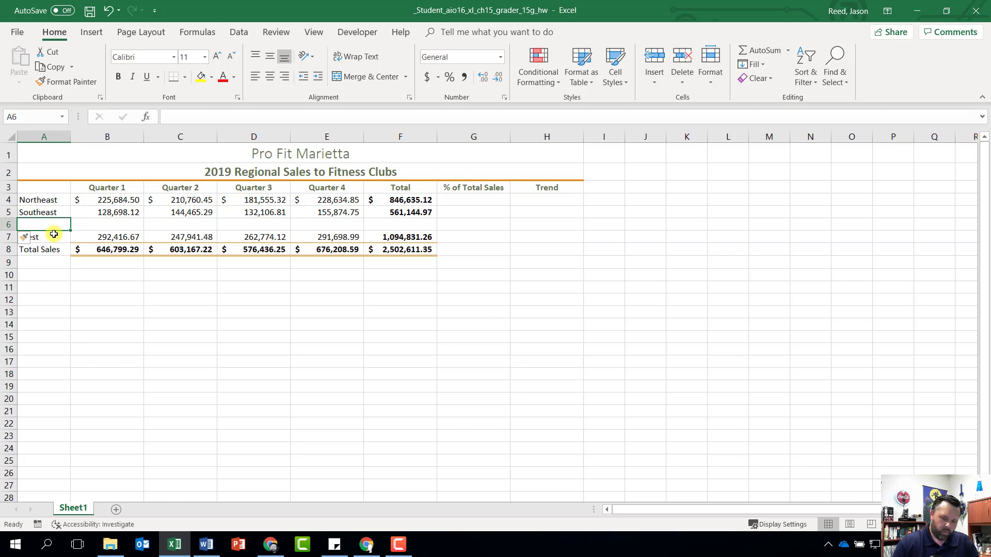
pyautogui.write('Mid')
pyautogui.write('west')
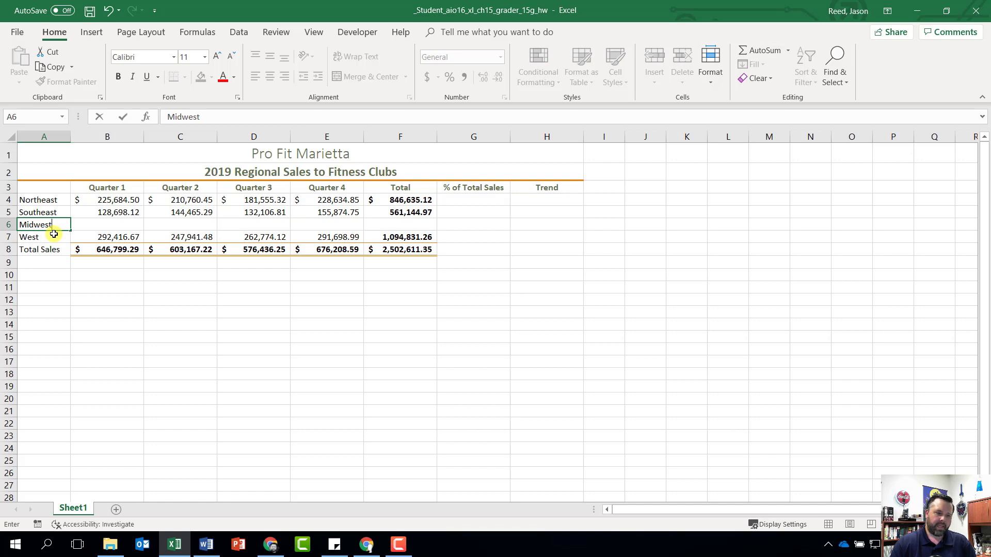
pyautogui.press('Tab')
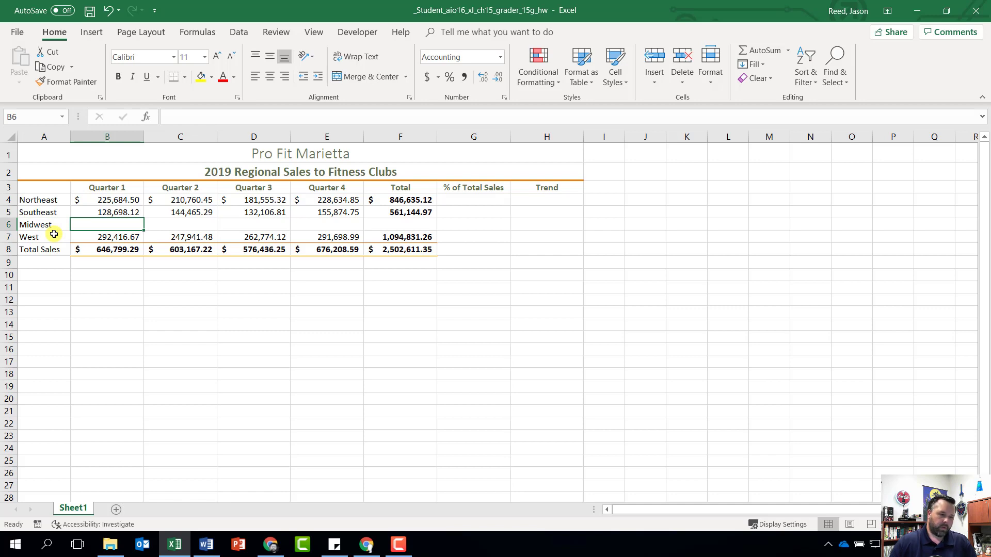
# Enter the Midwest sales of 110985.45 for Quarter 1 in B6 and 118674.91 for Quarter 2 in C6
pyautogui.write('11')
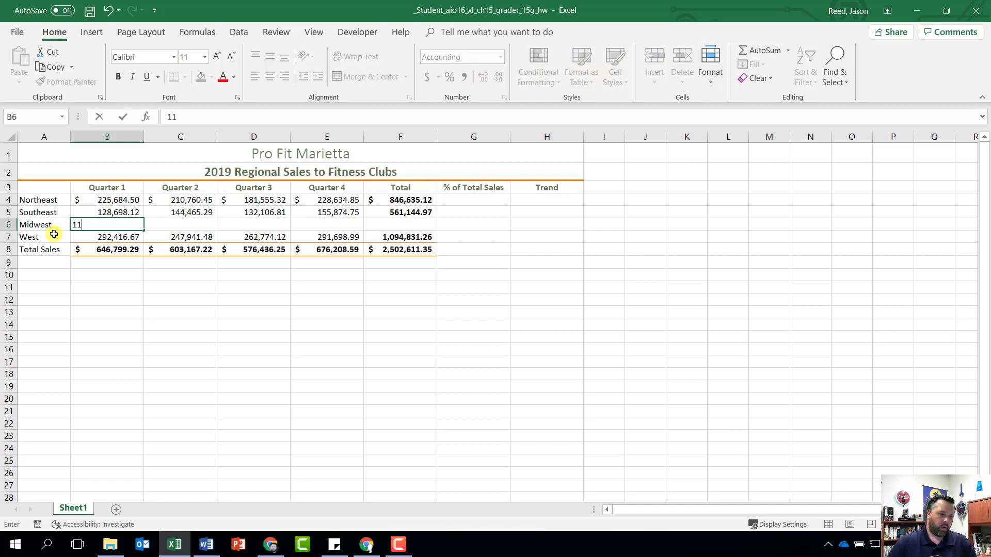
pyautogui.write('098')
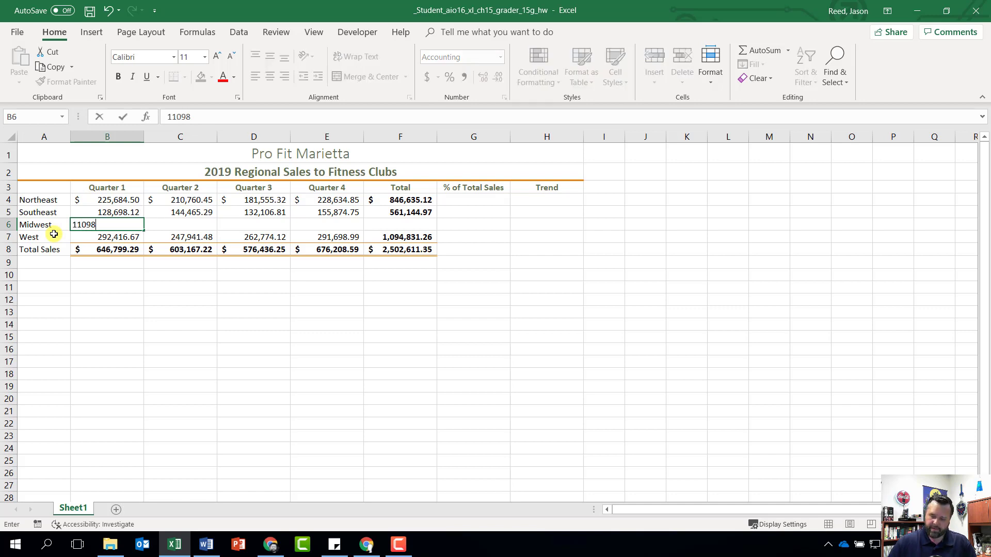
pyautogui.write('5.45')
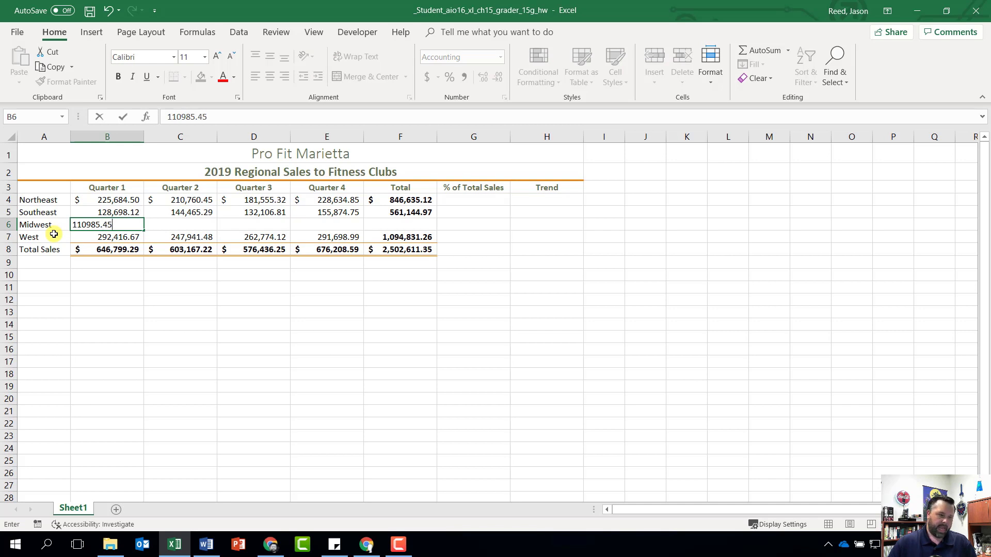
pyautogui.press('Tab')
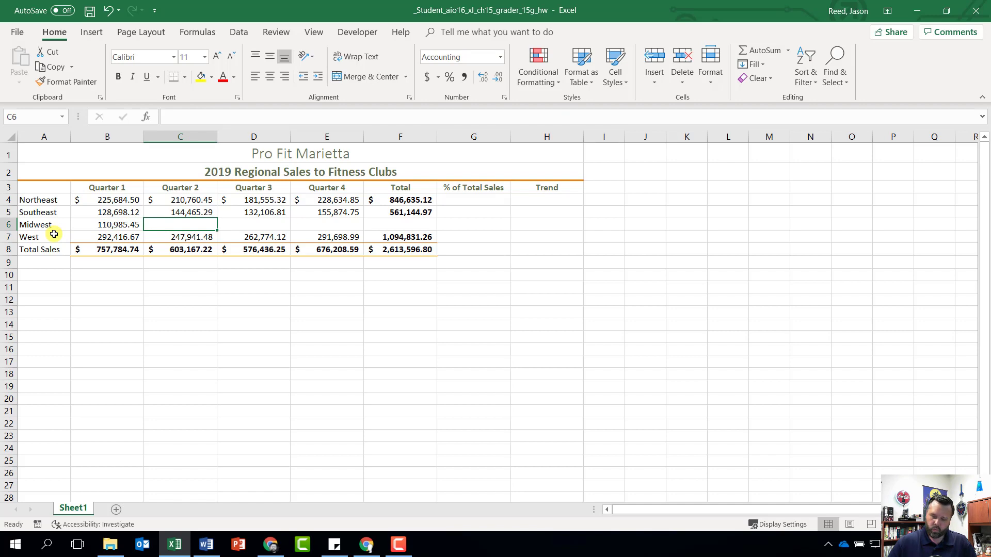
pyautogui.write('118')
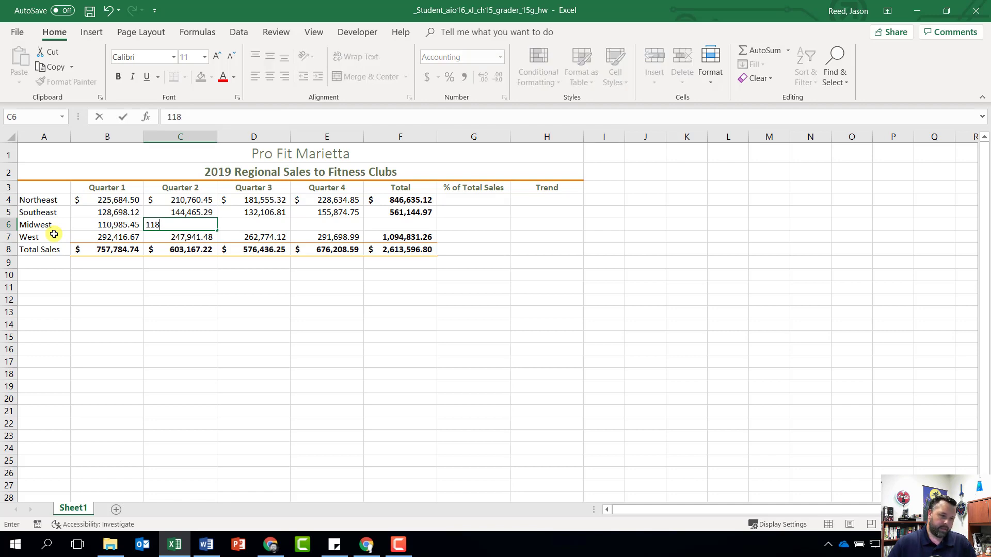
pyautogui.write('674')
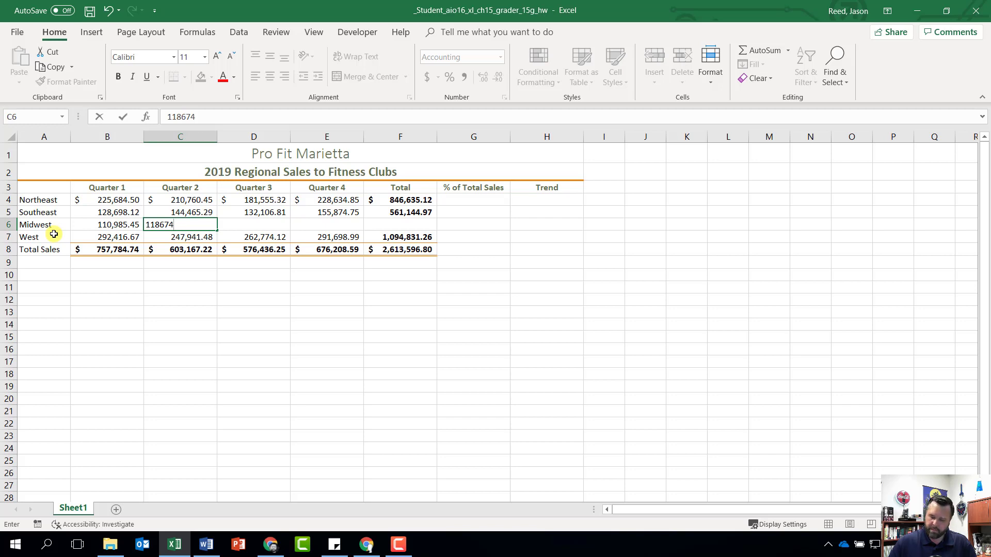
pyautogui.write('.91')
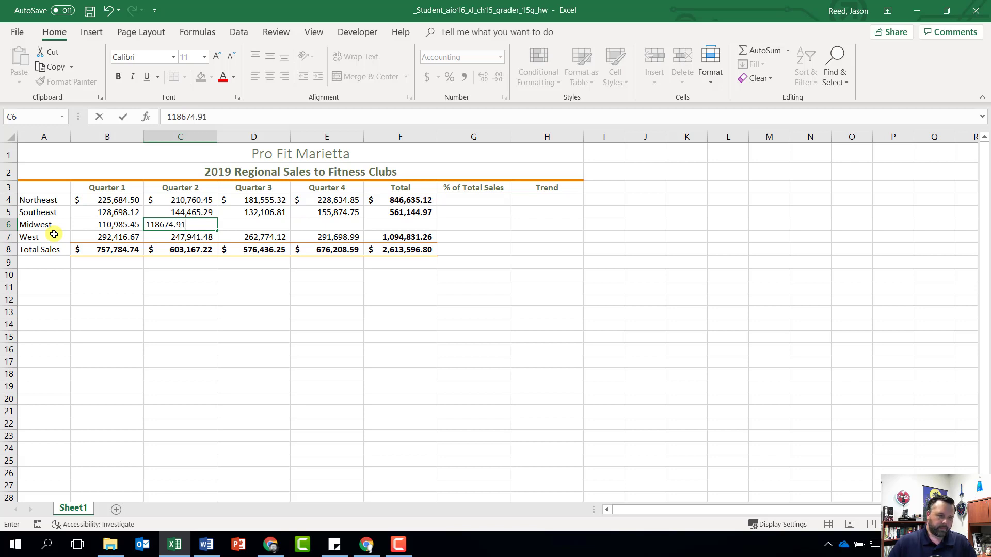
pyautogui.press('Tab')
# Enter the Midwest sales of 100548.50 for Quarter 3 in D6 and 120621.17 for Quarter 4 in E6
pyautogui.write('1')
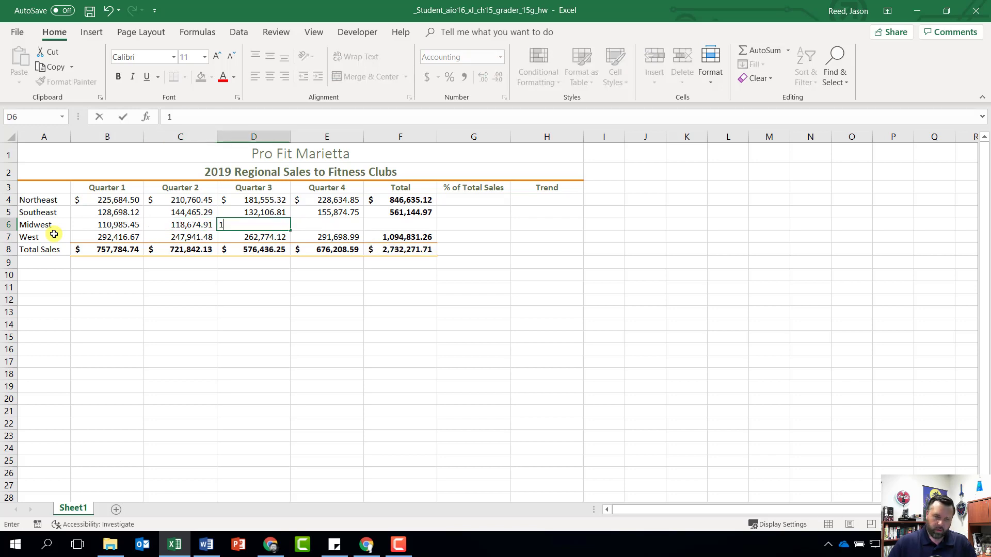
pyautogui.write('005')
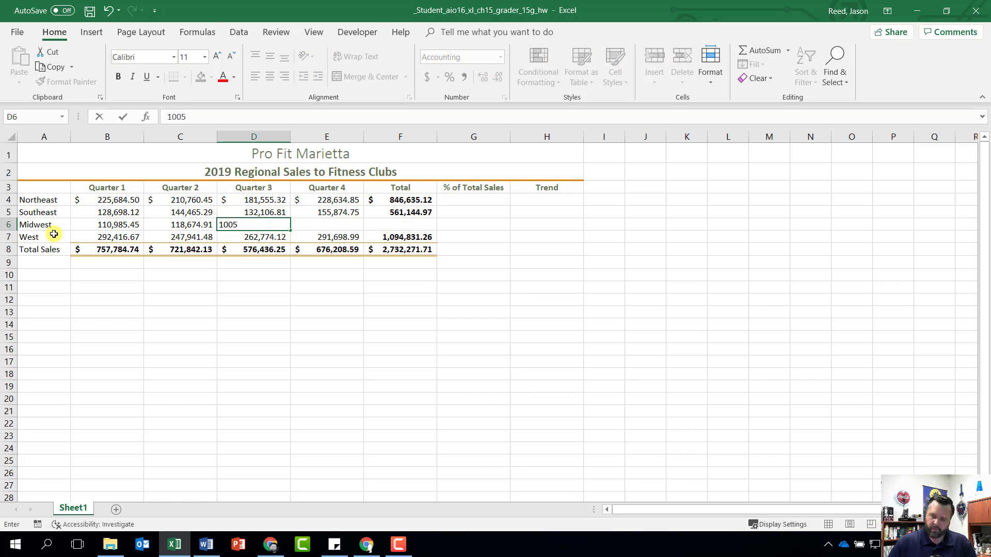
pyautogui.write('48.')
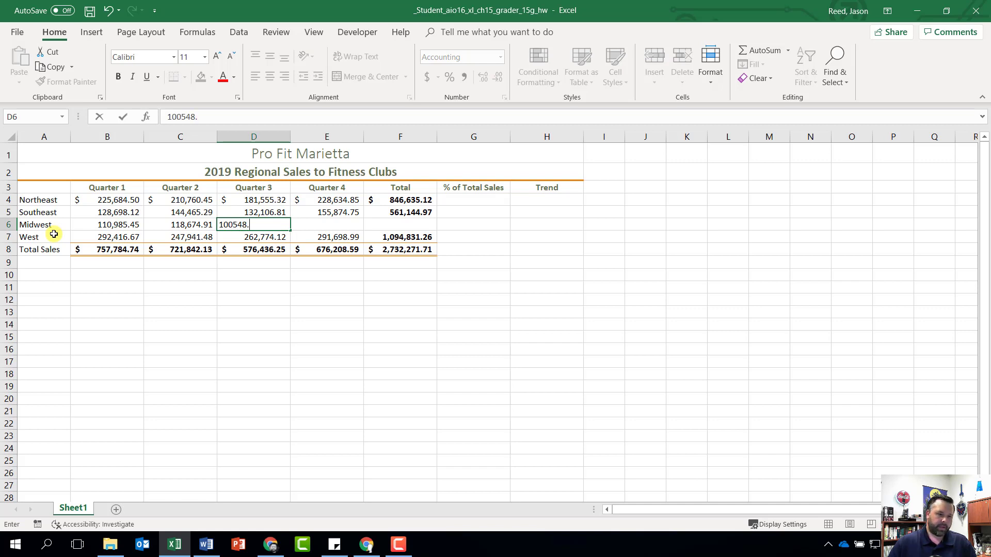
pyautogui.write('50')
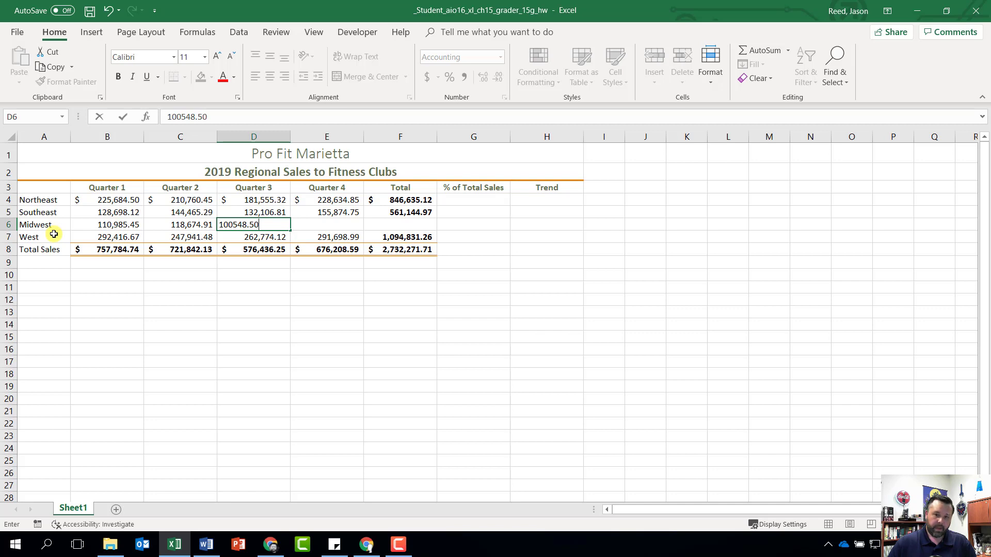
pyautogui.press('Tab')
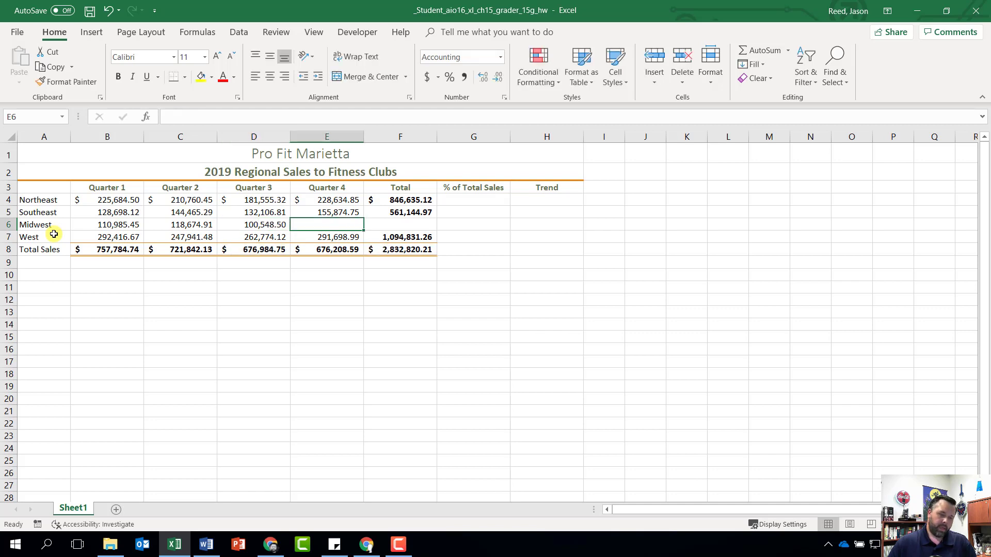
pyautogui.write('12')
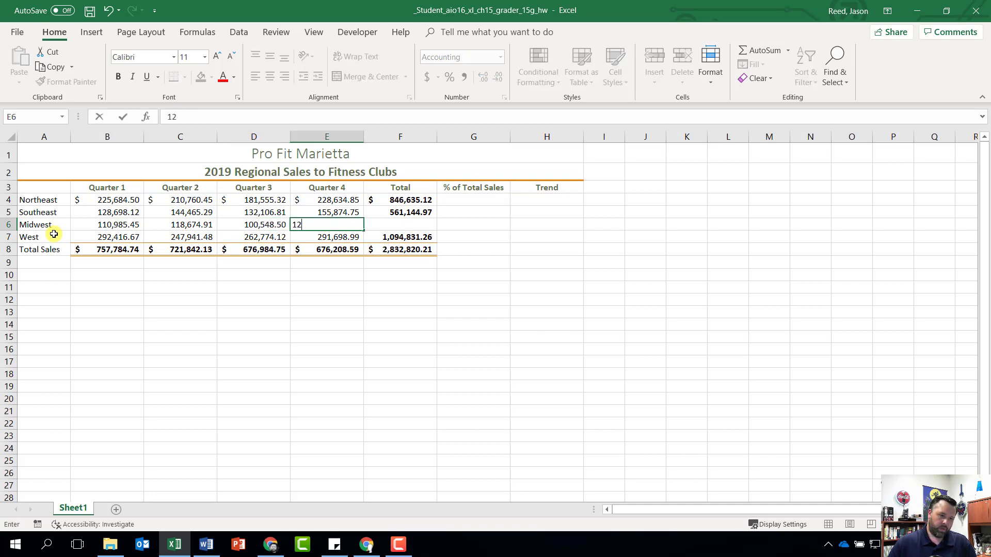
pyautogui.write('06')
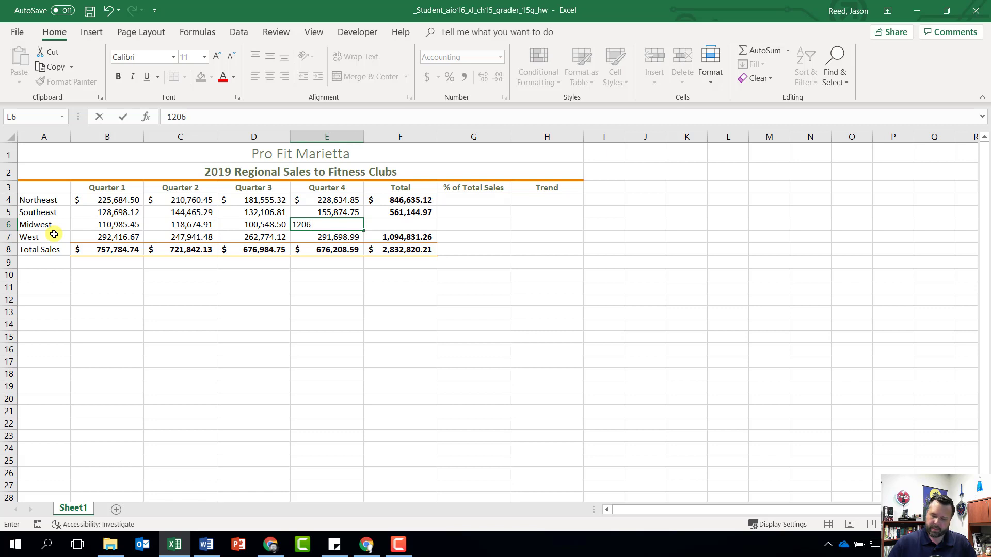
pyautogui.write('21.17')
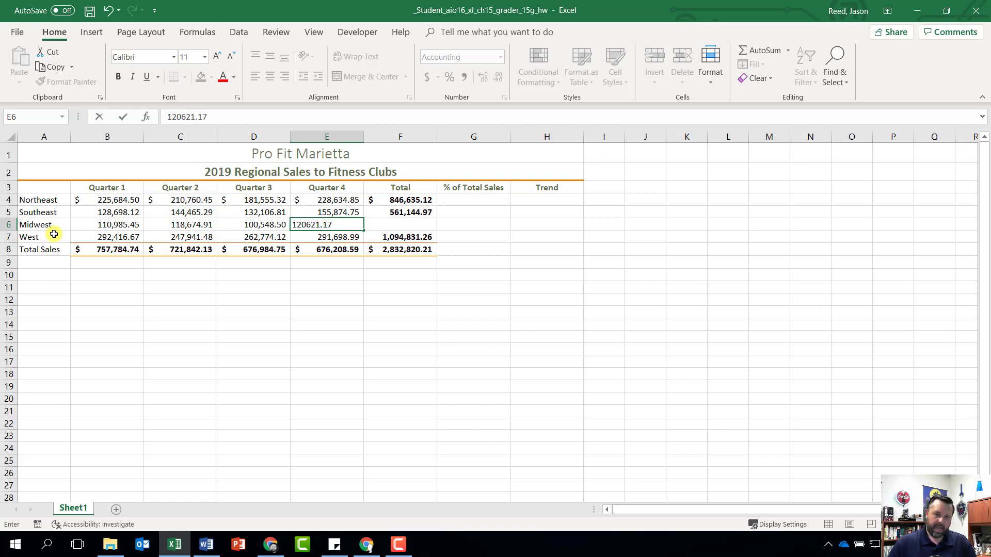
pyautogui.press('Tab')
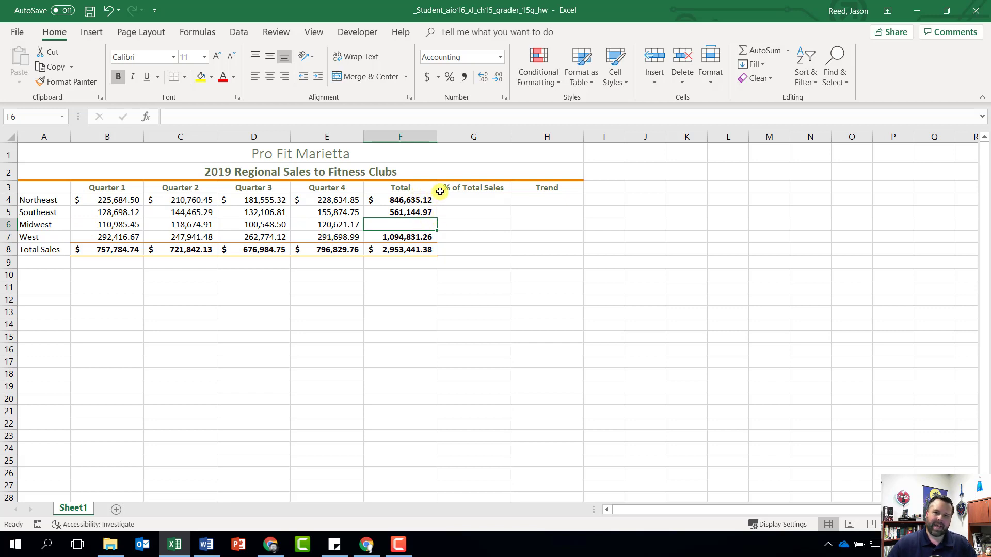
# Copy the Southeast total formula from F5 down to F6 to total the Midwest sales
pyautogui.click(410, 212)
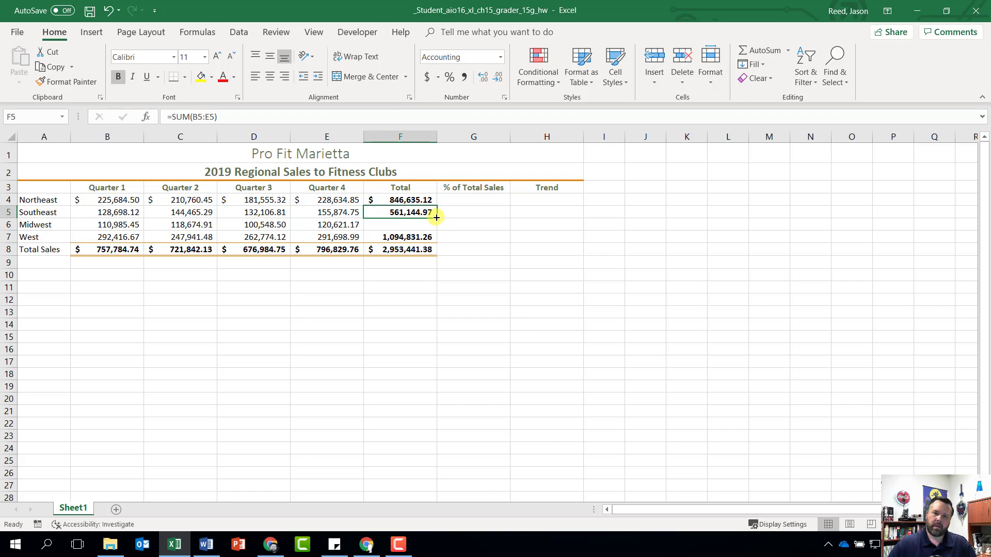
pyautogui.moveTo(436, 217); pyautogui.dragTo(437, 229)
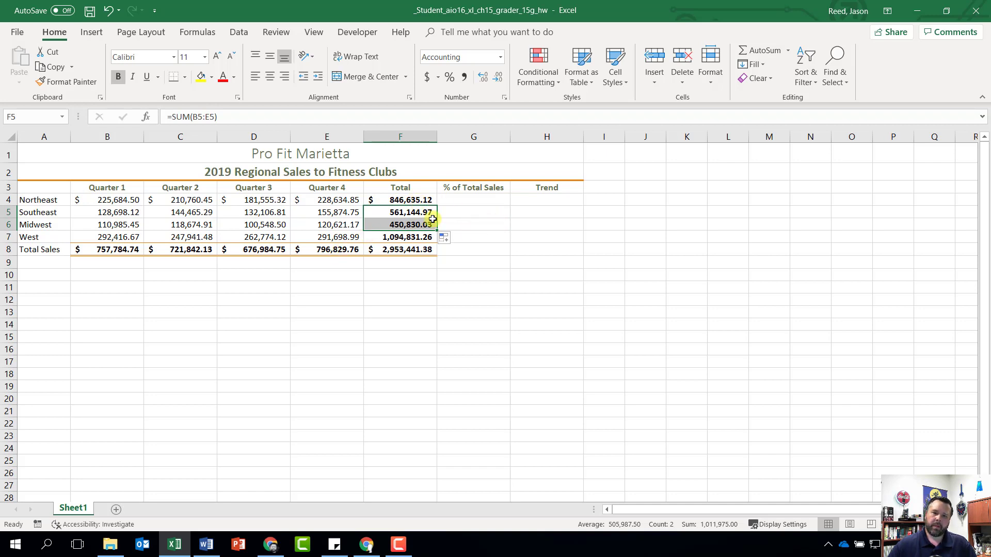
# Calculate the Northeast share of total sales in G4 with =F4/$F$8 and fill the formula down through G7
pyautogui.click(472, 202)
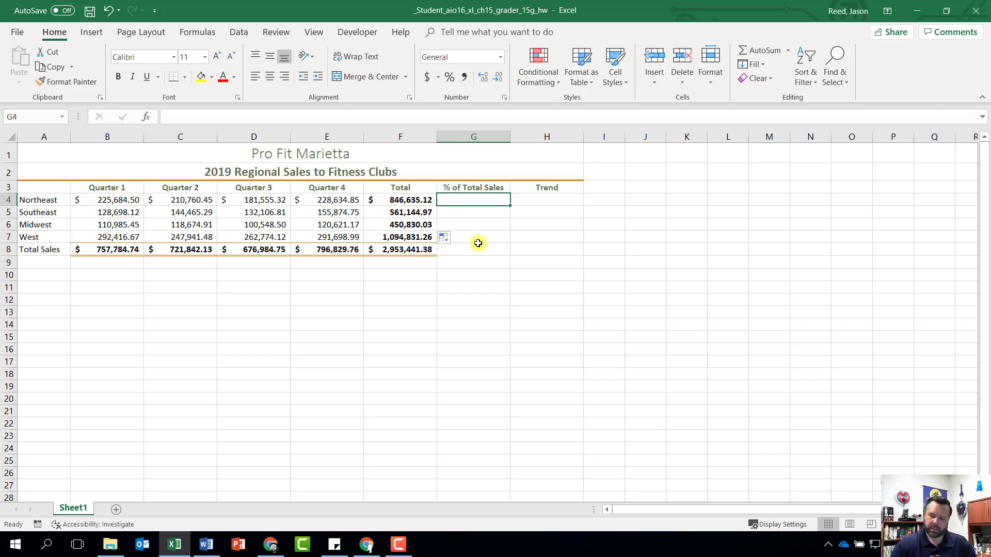
pyautogui.write('=')
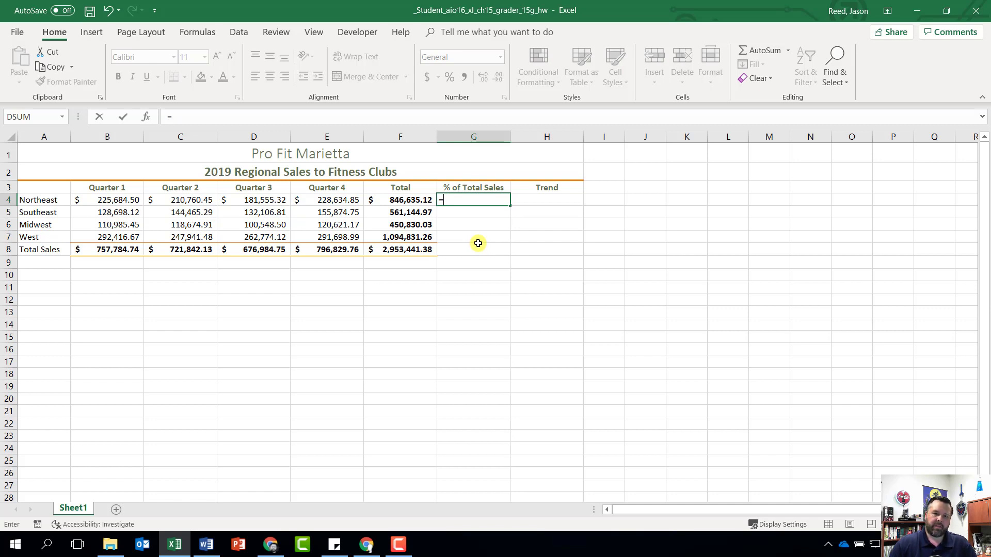
pyautogui.write('f')
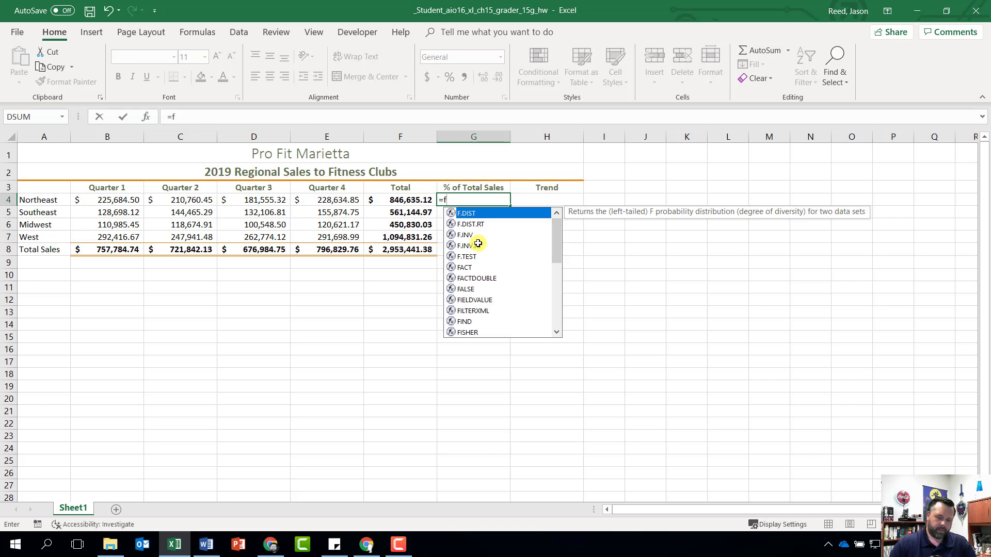
pyautogui.write('4')
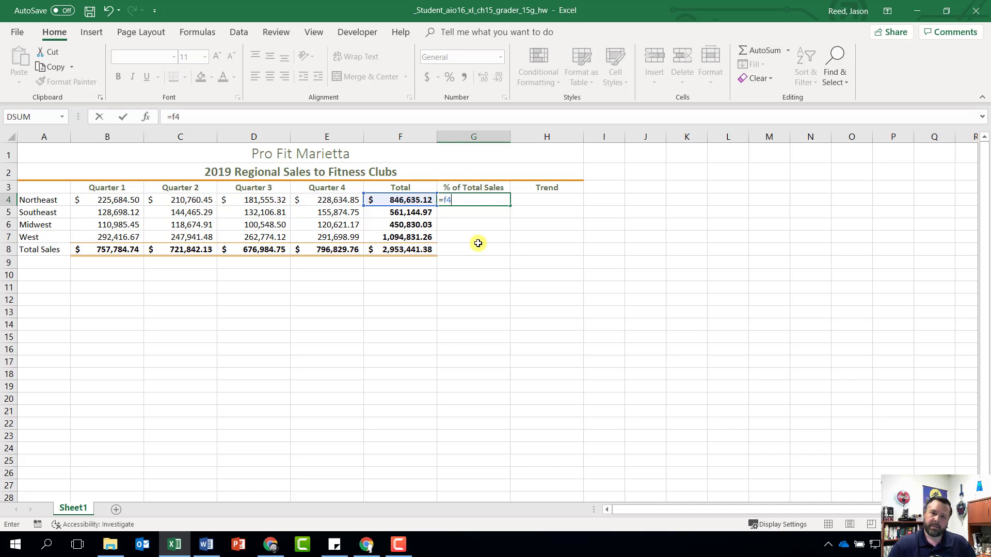
pyautogui.write('/')
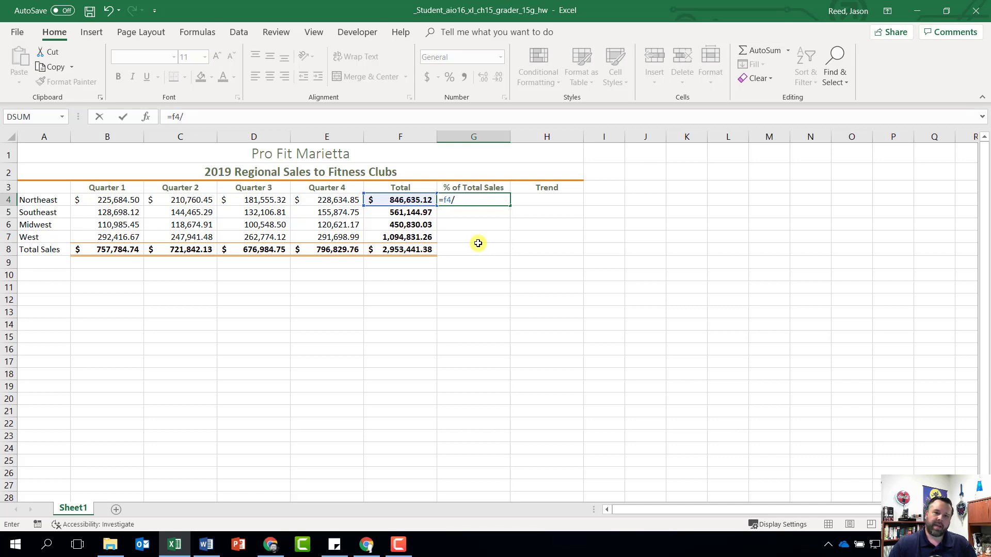
pyautogui.write('f8')
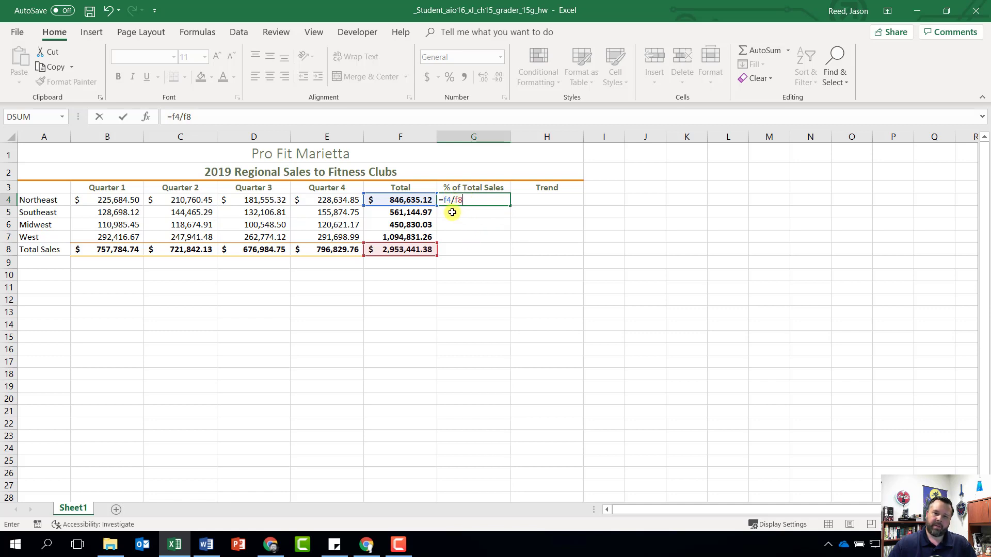
pyautogui.hotkey('ctrl', 'Return')
pyautogui.click(254, 117)
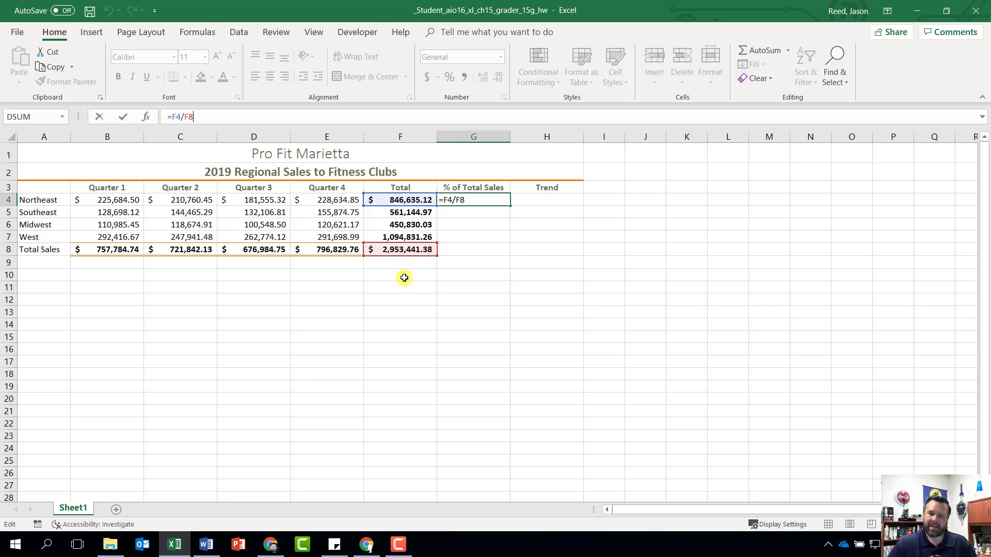
pyautogui.click(472, 202)
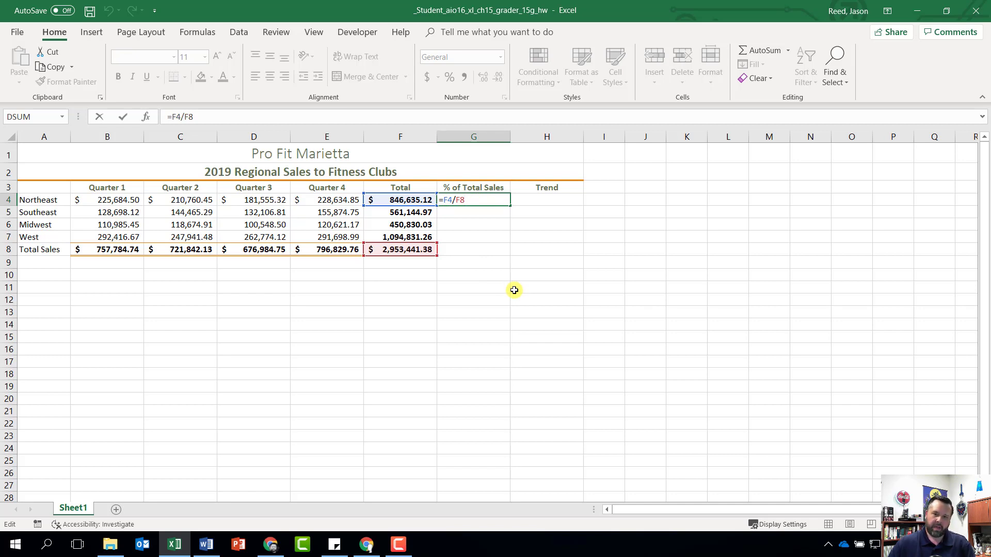
pyautogui.press('F4')
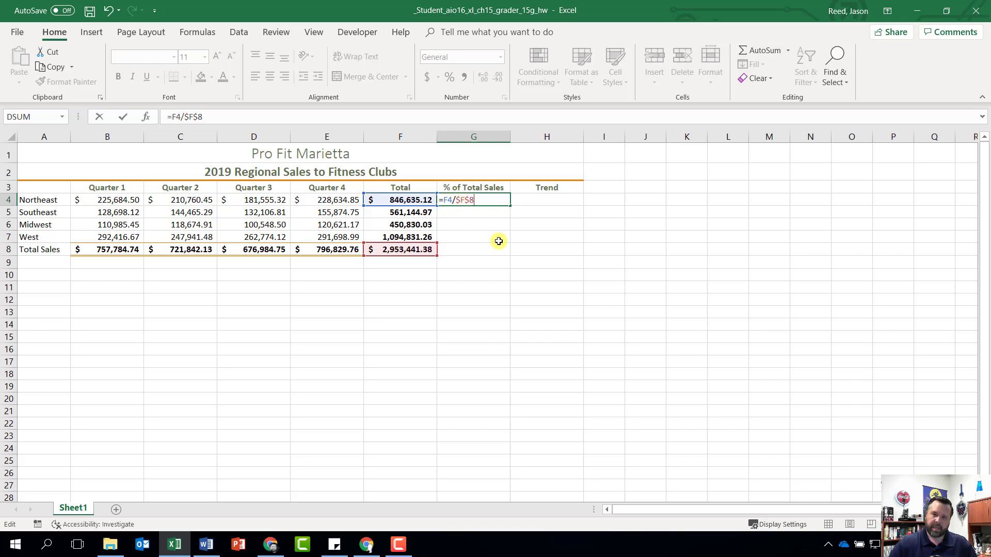
pyautogui.press('Return')
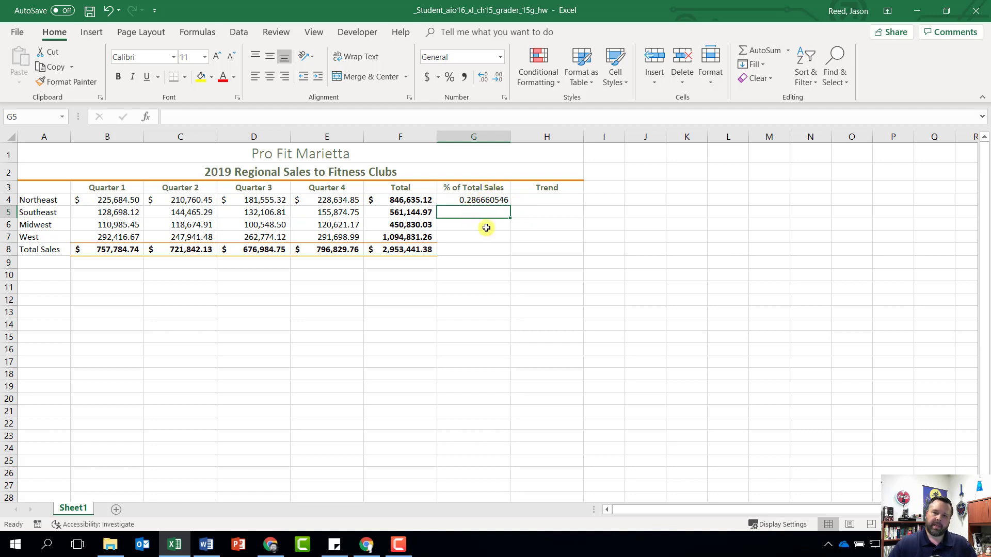
pyautogui.click(473, 201)
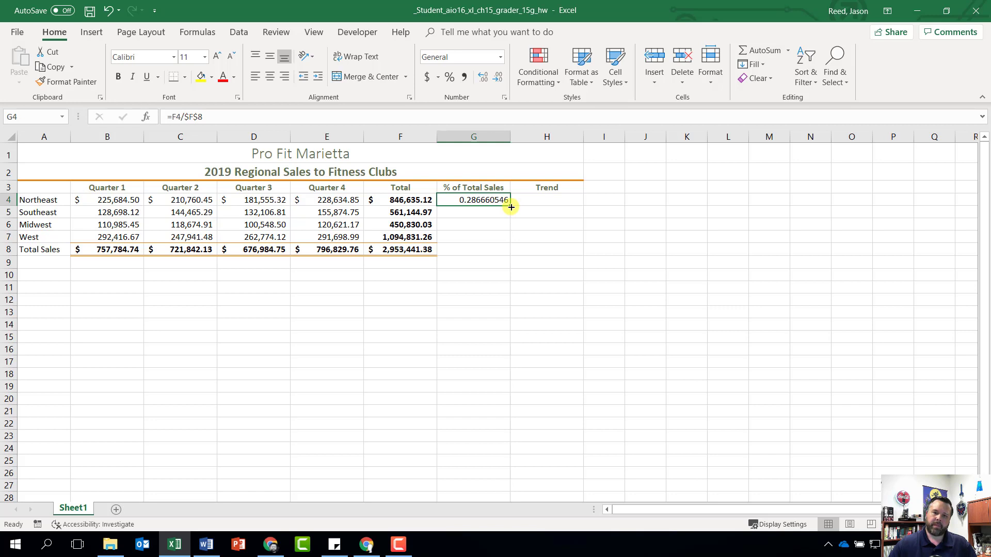
pyautogui.moveTo(511, 207); pyautogui.dragTo(506, 243)
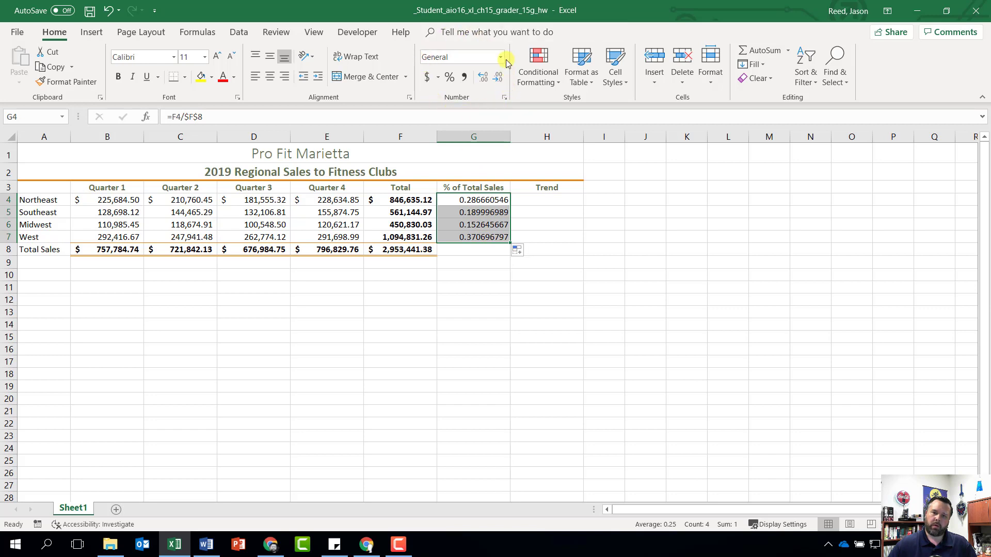
# Format the percentages in G4:G7 as Percent Style with two decimal places and center them
pyautogui.click(450, 78)
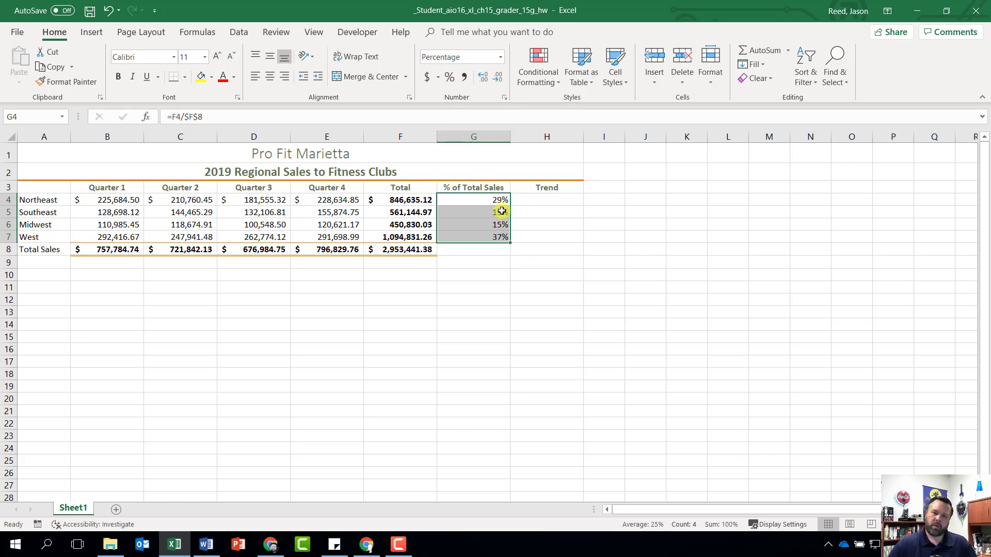
pyautogui.click(481, 79)
pyautogui.click(481, 78)
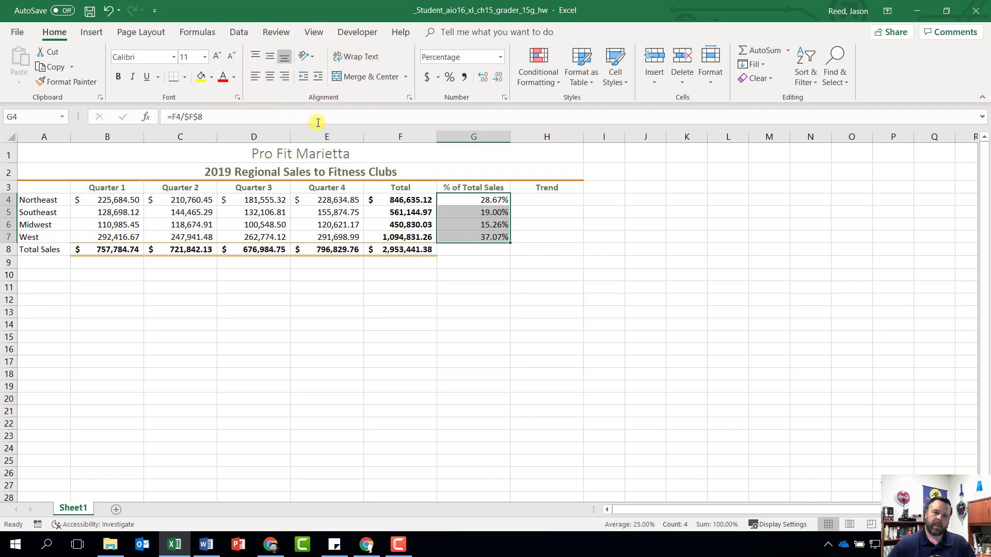
pyautogui.click(269, 77)
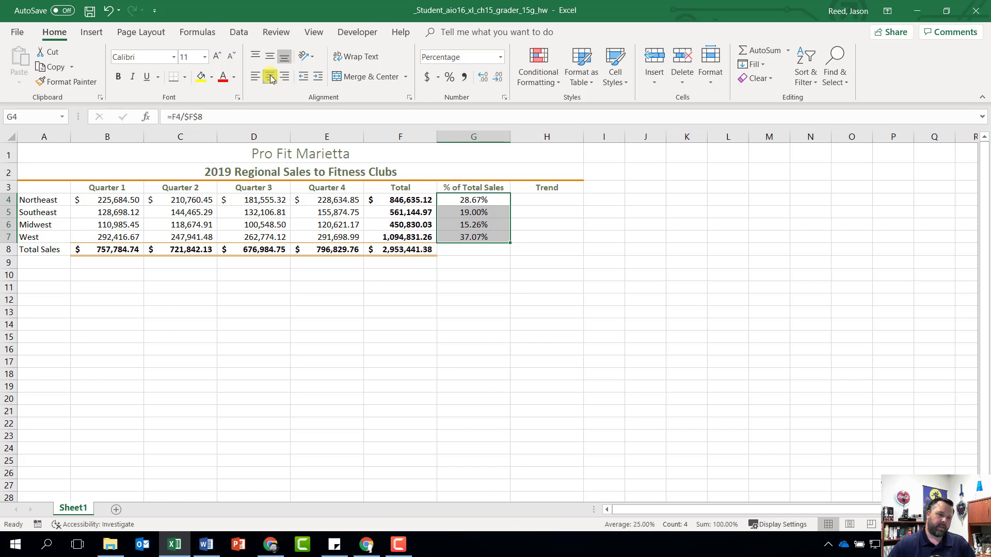
# Insert a line sparkline in H4 from the data range B4:E4 and fill it down through H7
pyautogui.hotkey('alt', 'Tab')
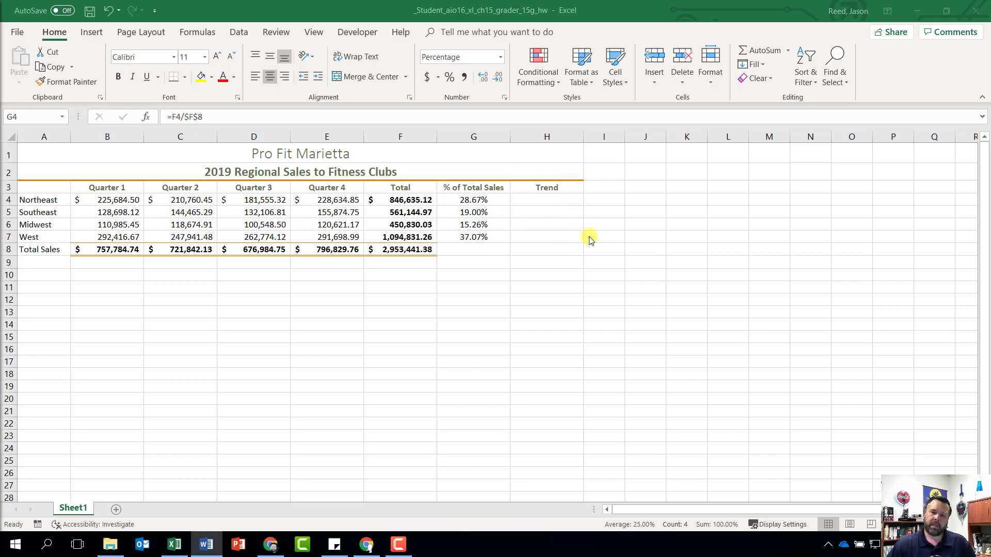
pyautogui.click(547, 200)
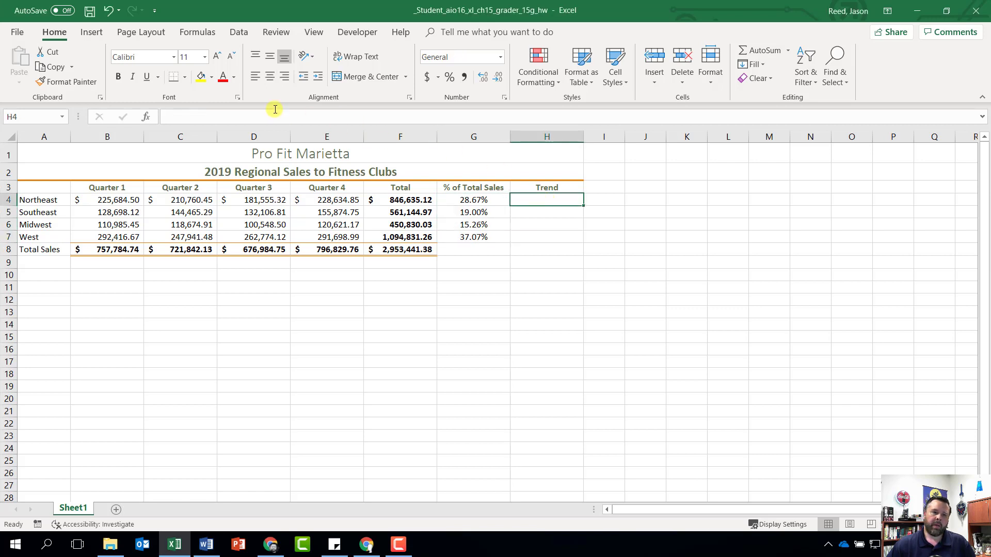
pyautogui.click(87, 34)
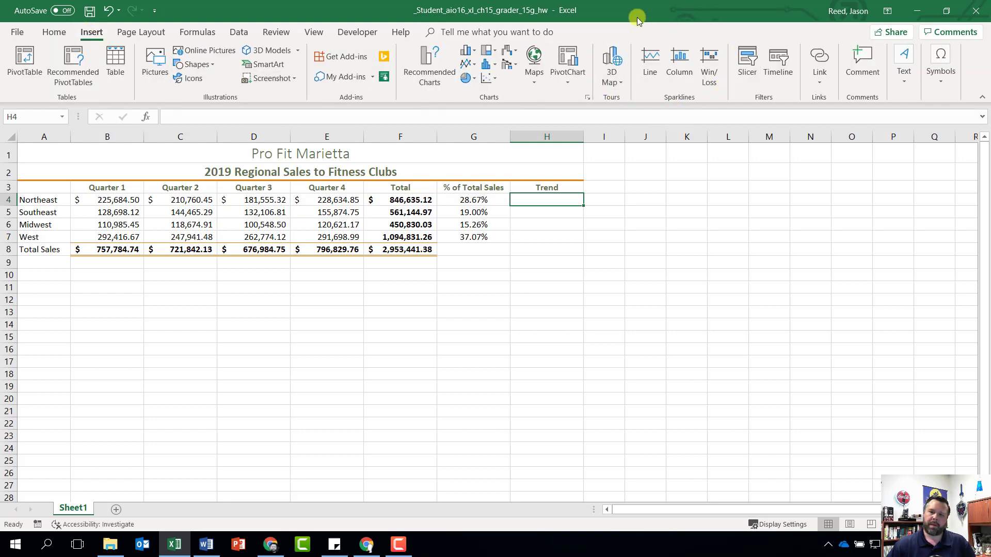
pyautogui.click(649, 65)
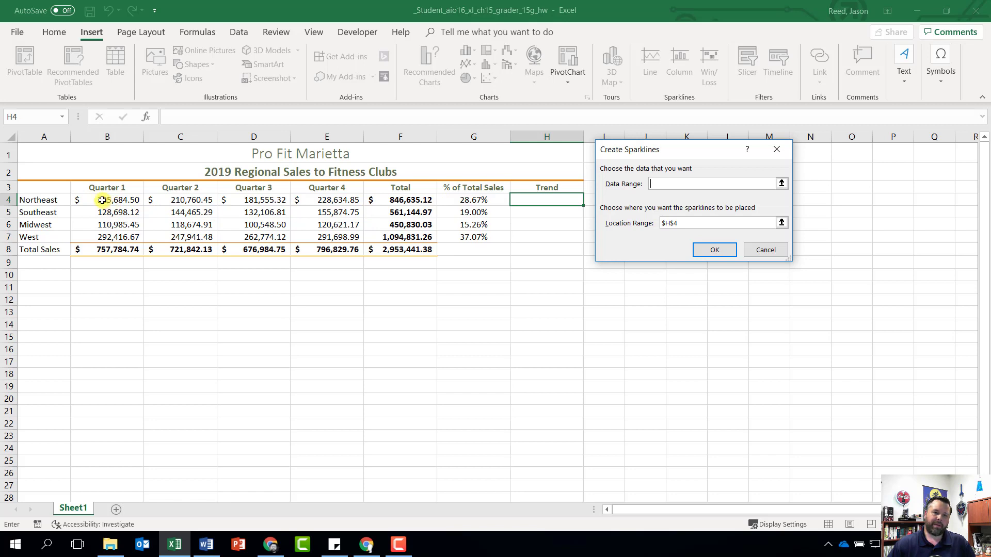
pyautogui.moveTo(103, 200); pyautogui.dragTo(326, 201)
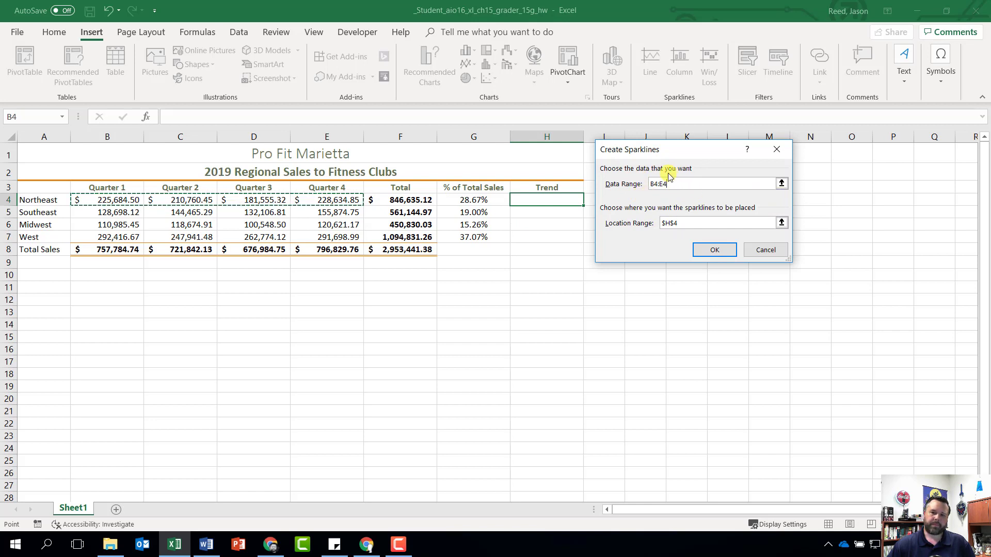
pyautogui.click(715, 250)
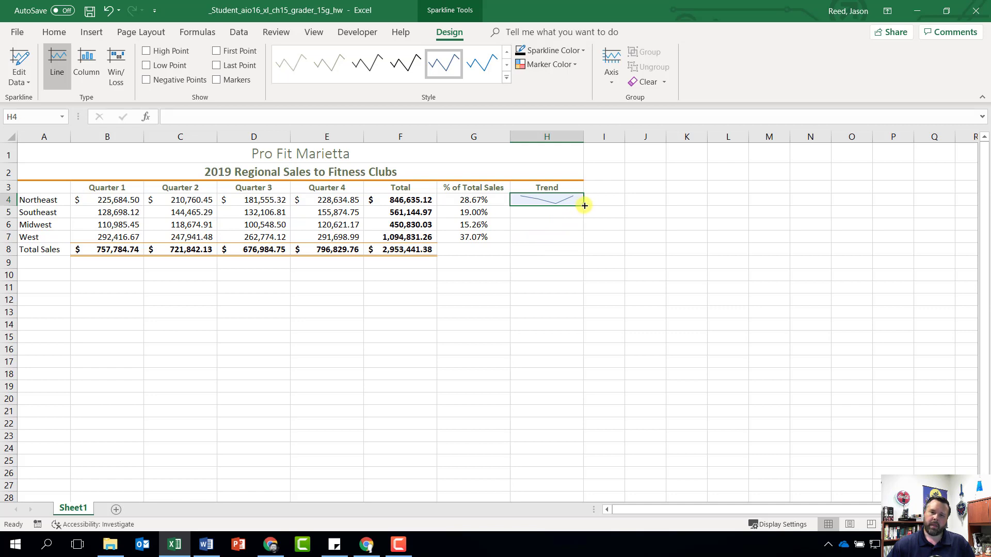
pyautogui.moveTo(584, 205); pyautogui.dragTo(579, 242)
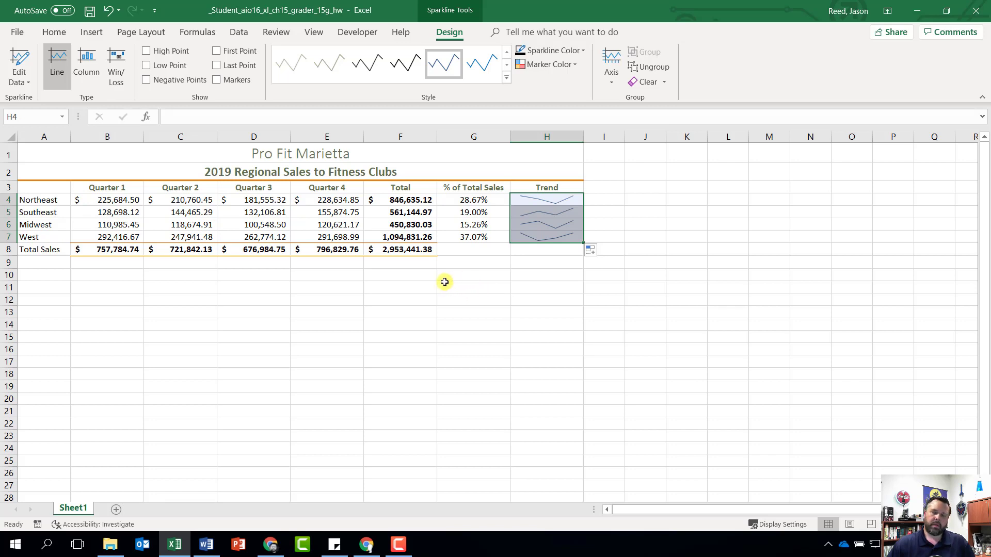
# Show markers on the trend sparklines in H4:H7 and apply the second style in the gallery's second row, with dark reddish-brown lines
pyautogui.click(217, 81)
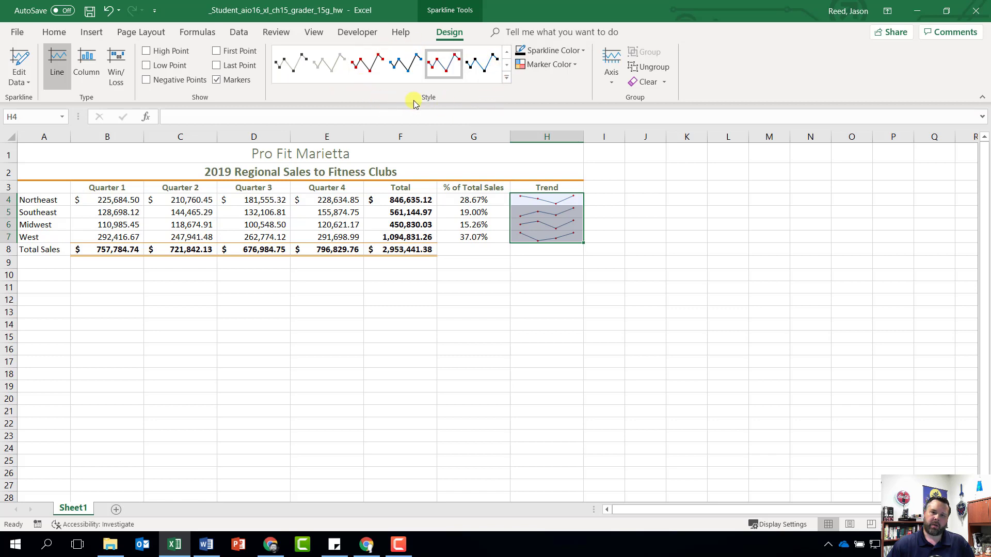
pyautogui.click(506, 79)
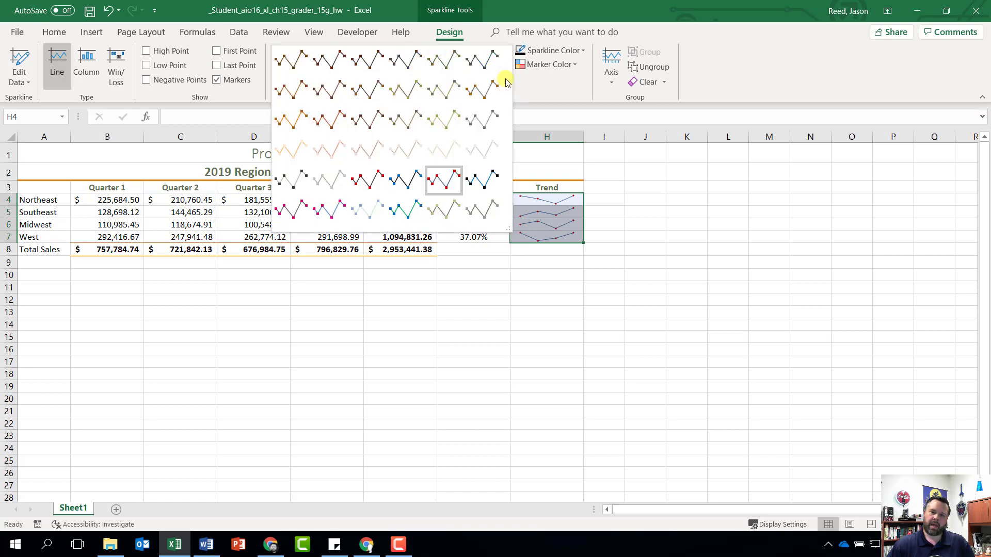
pyautogui.click(333, 93)
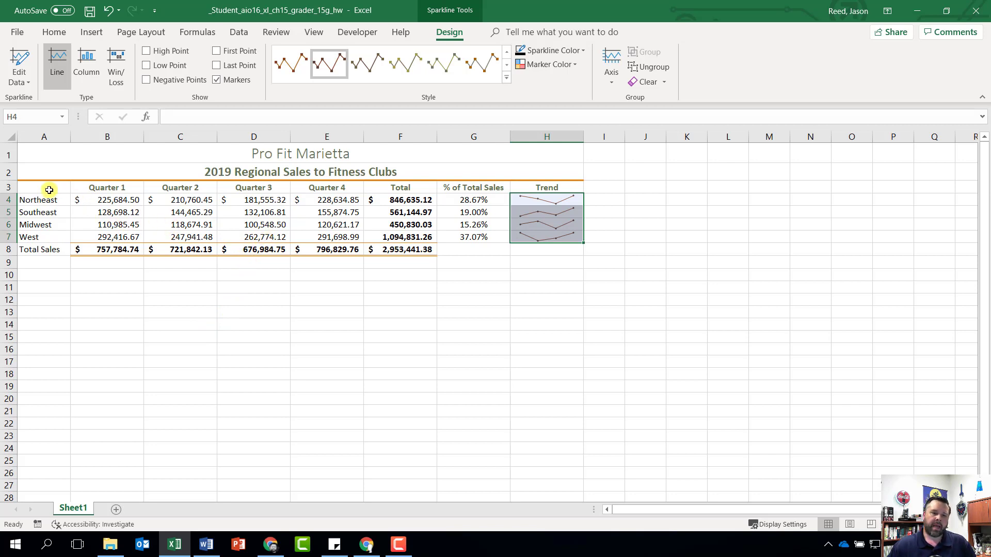
# Insert the recommended Clustered Column chart from the quarterly regional sales in A3:E7
pyautogui.moveTo(33, 186); pyautogui.dragTo(288, 212)
pyautogui.moveTo(324, 226); pyautogui.dragTo(327, 228)
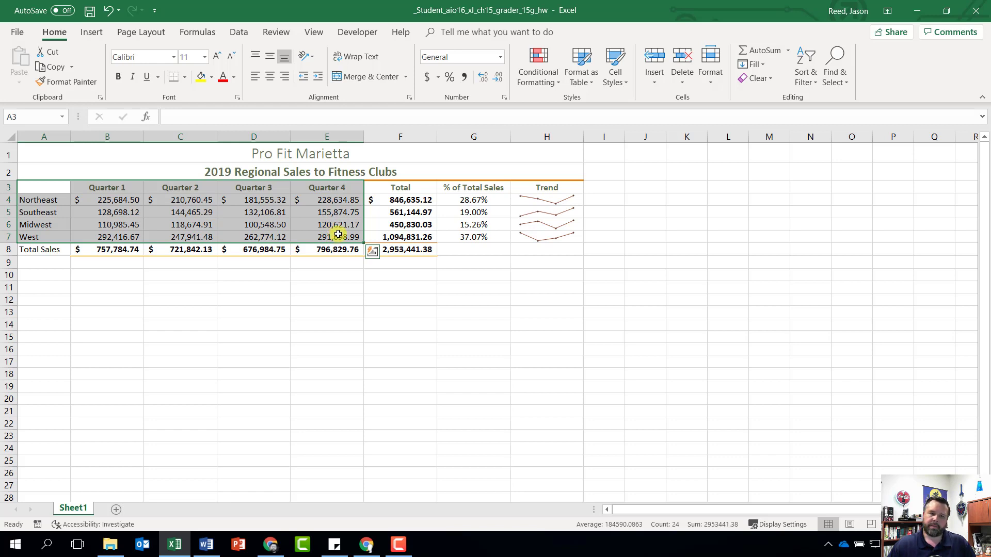
pyautogui.click(92, 33)
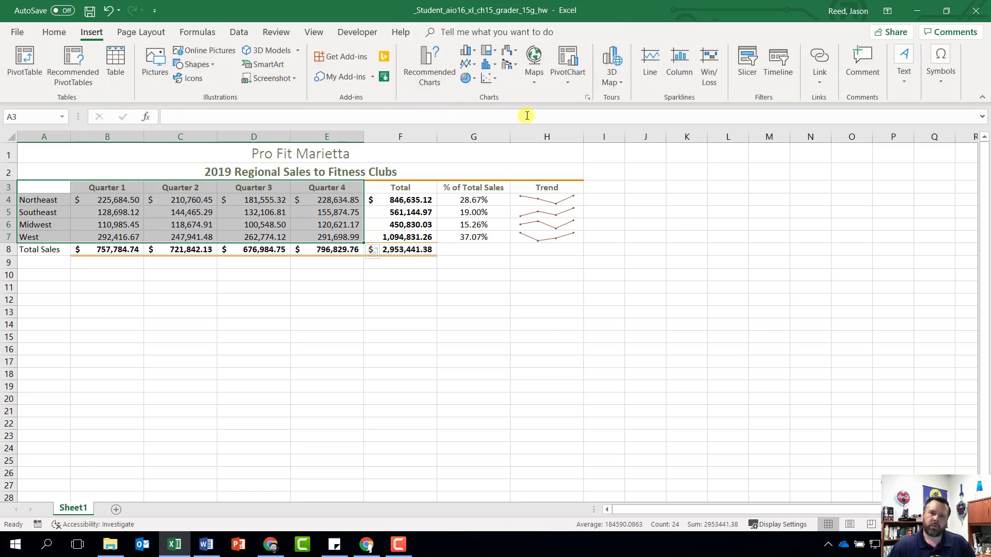
pyautogui.click(427, 66)
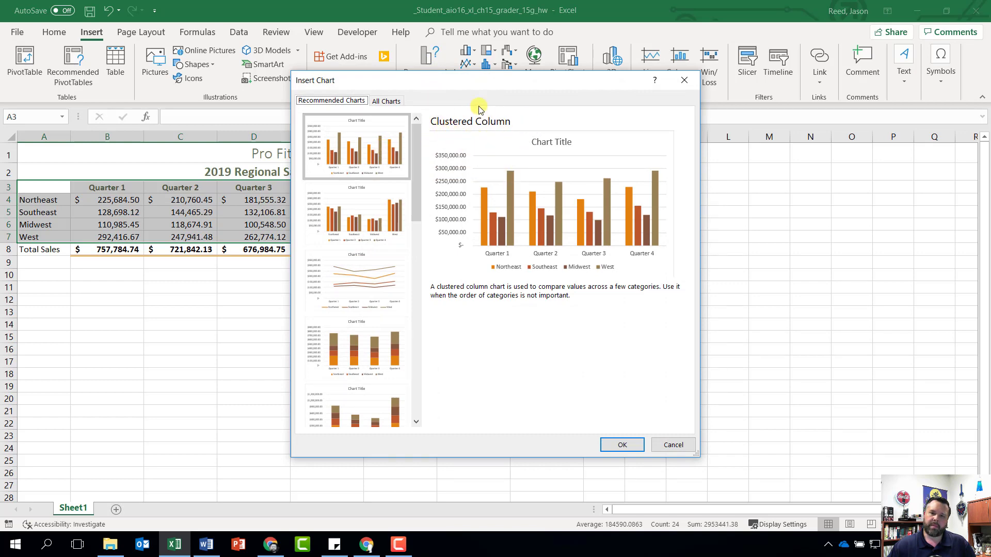
pyautogui.click(625, 446)
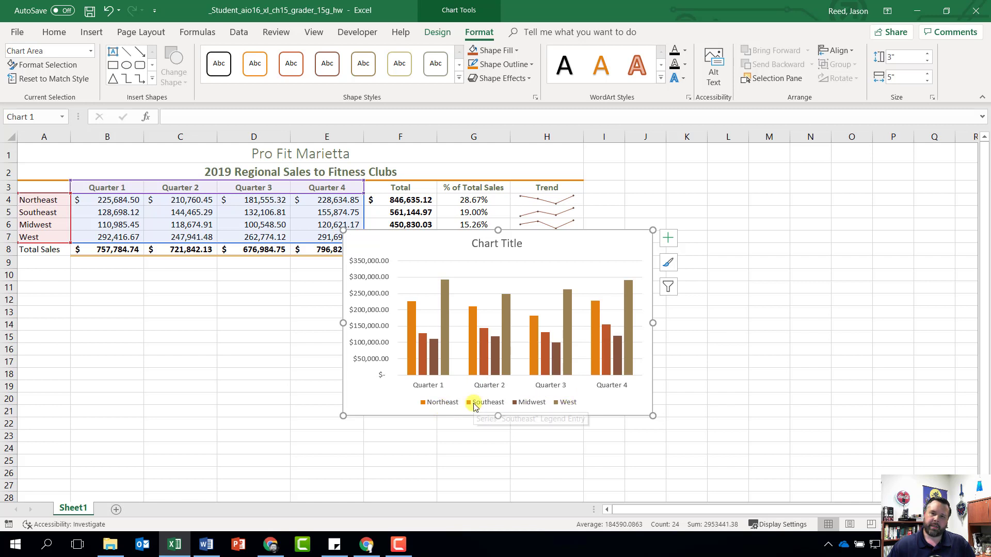
# Switch the chart's rows and columns so the regions form the category axis, and apply chart Style 8
pyautogui.click(436, 33)
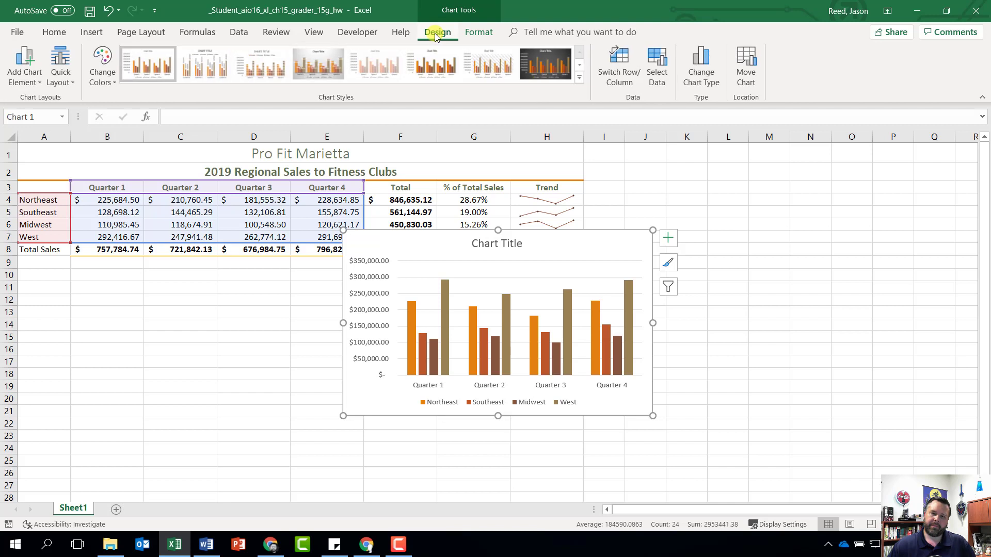
pyautogui.click(613, 63)
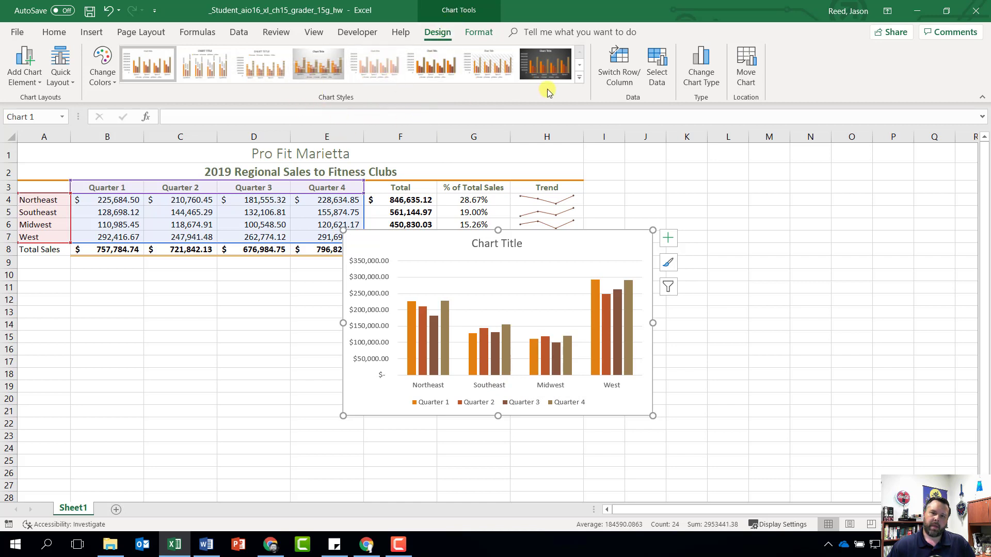
pyautogui.click(580, 82)
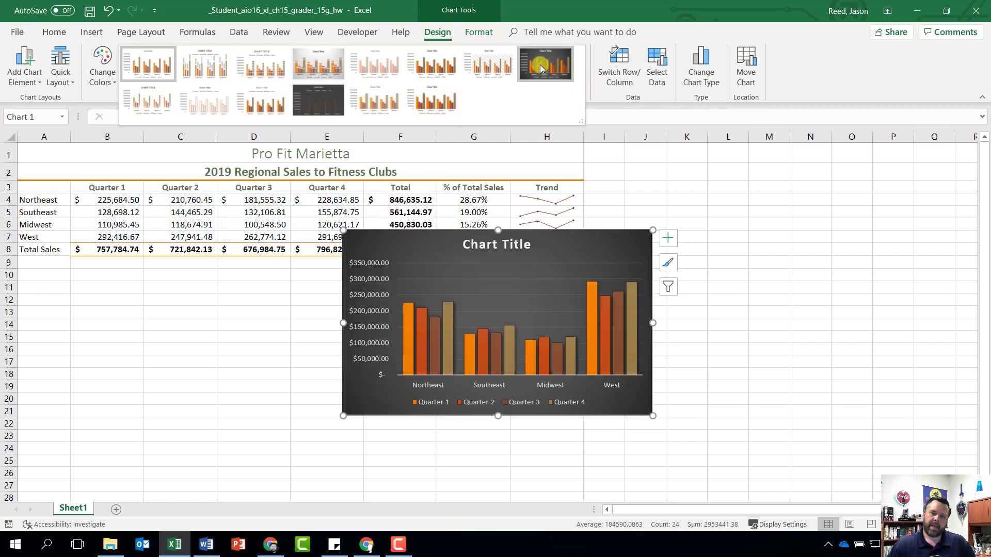
pyautogui.click(532, 67)
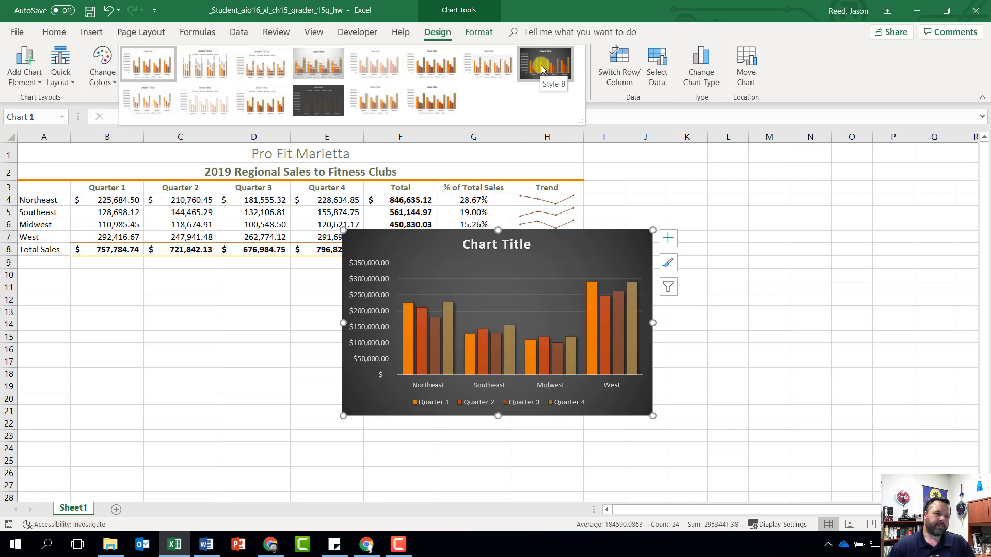
pyautogui.click(542, 69)
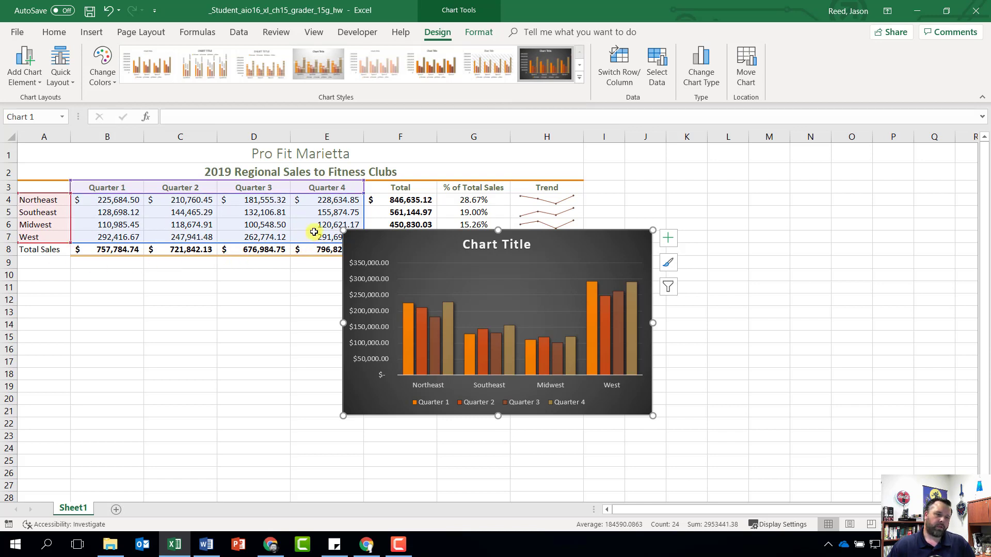
# Change the chart colors to Colorful Palette 3 and move the chart below the sales table, with its upper edge in row 10
pyautogui.click(103, 78)
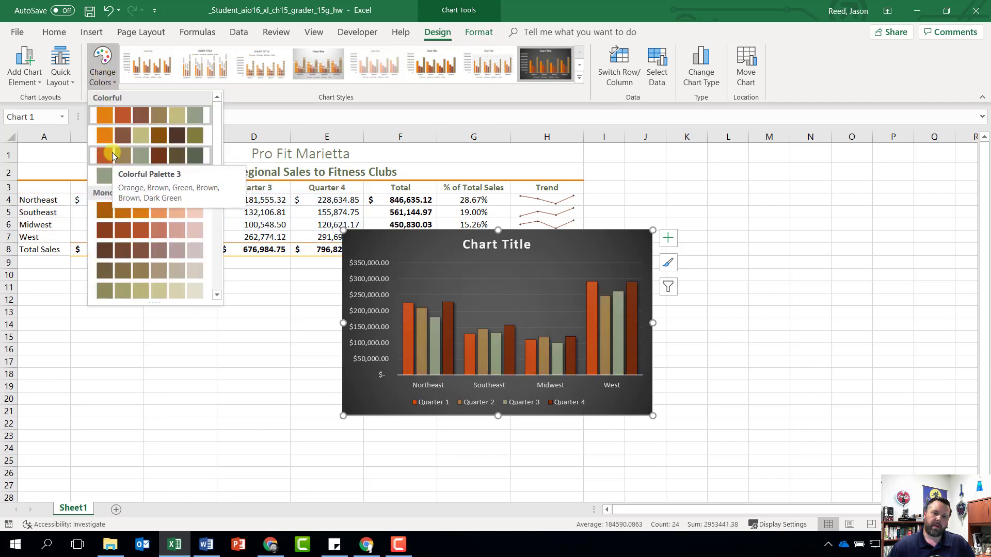
pyautogui.click(159, 156)
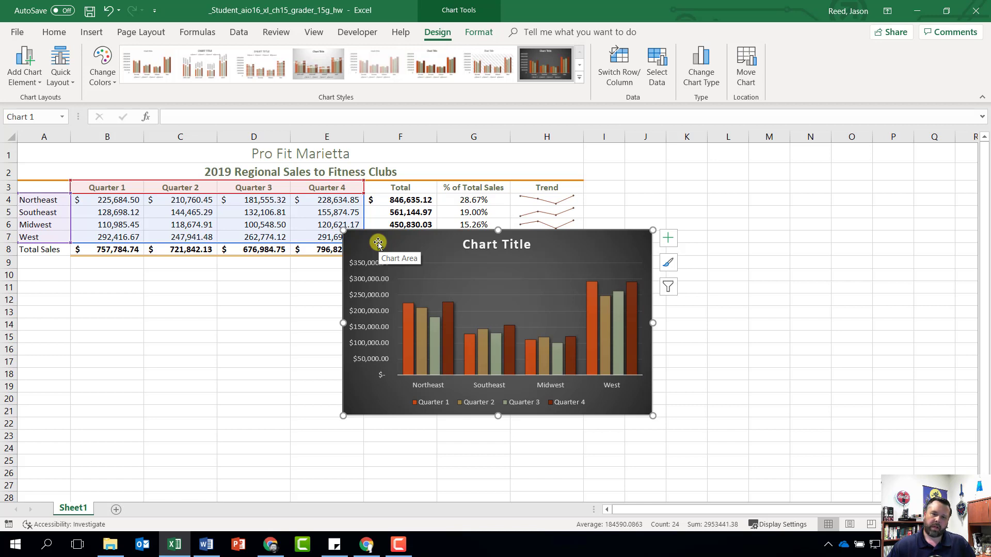
pyautogui.moveTo(378, 242)
pyautogui.mouseDown()
pyautogui.moveTo(222, 277)
pyautogui.moveTo(106, 285)
pyautogui.moveTo(154, 285)
pyautogui.mouseUp()
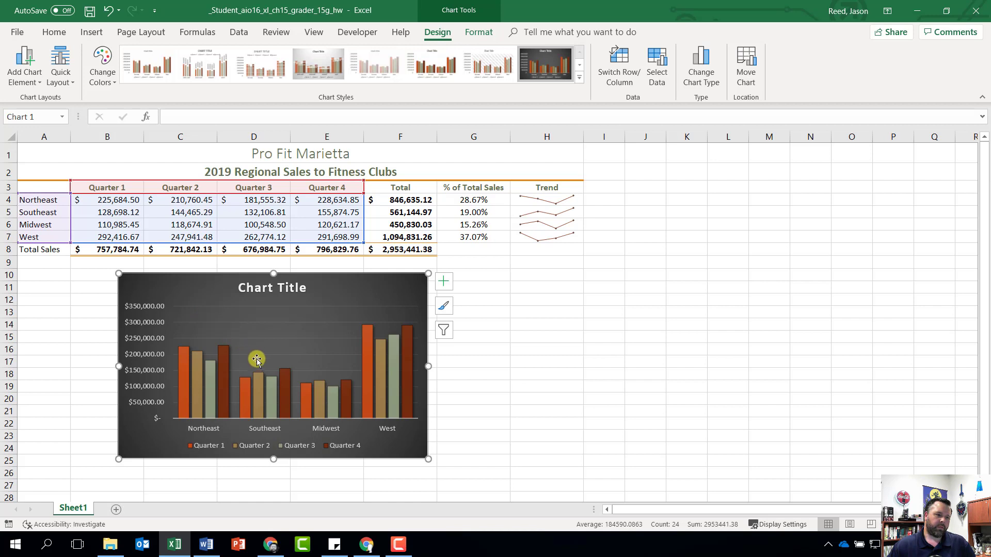
# Replace the chart title with "2019 Regional Sales to Fitness Clubs" and deselect the chart
pyautogui.click(266, 289)
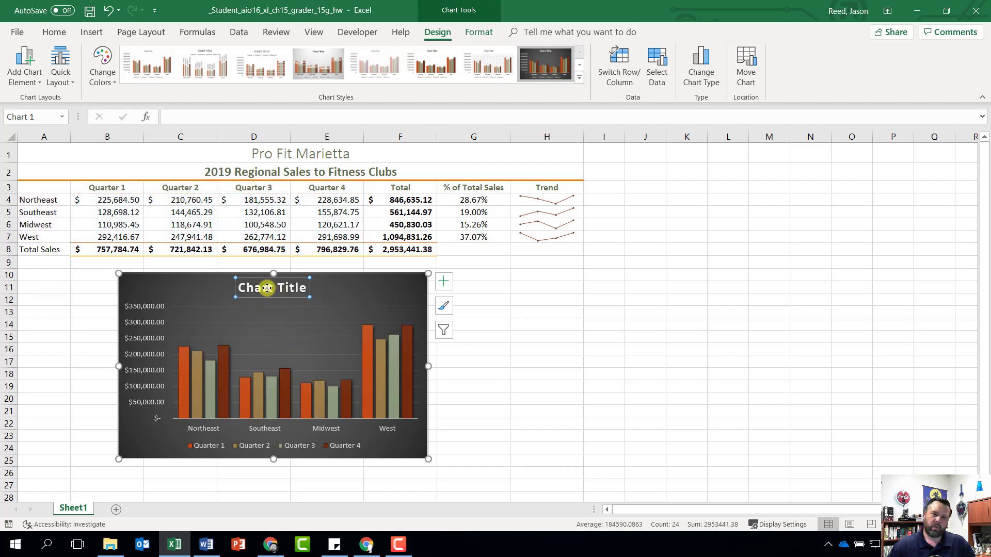
pyautogui.click(303, 287)
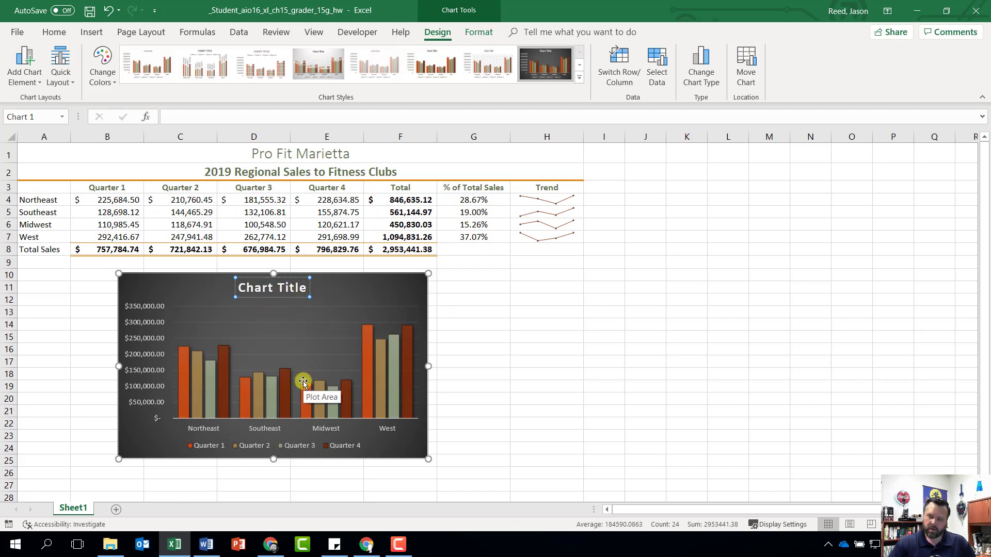
pyautogui.press('BackSpace')
pyautogui.press('BackSpace')
pyautogui.press('BackSpace')
pyautogui.press('BackSpace')
pyautogui.press('BackSpace')
pyautogui.press('BackSpace')
pyautogui.press('BackSpace')
pyautogui.press('BackSpace')
pyautogui.press('BackSpace')
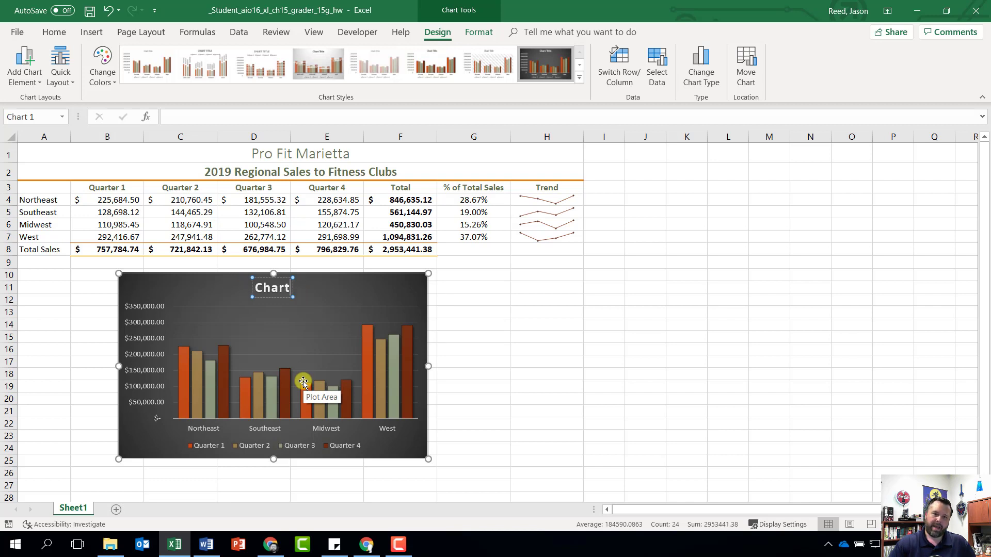
pyautogui.press('BackSpace')
pyautogui.press('BackSpace')
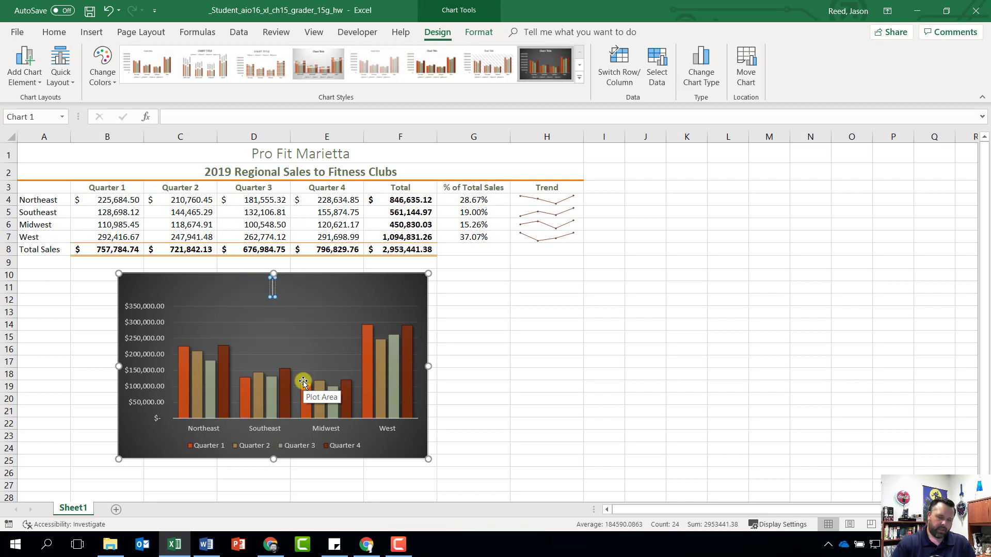
pyautogui.write('2')
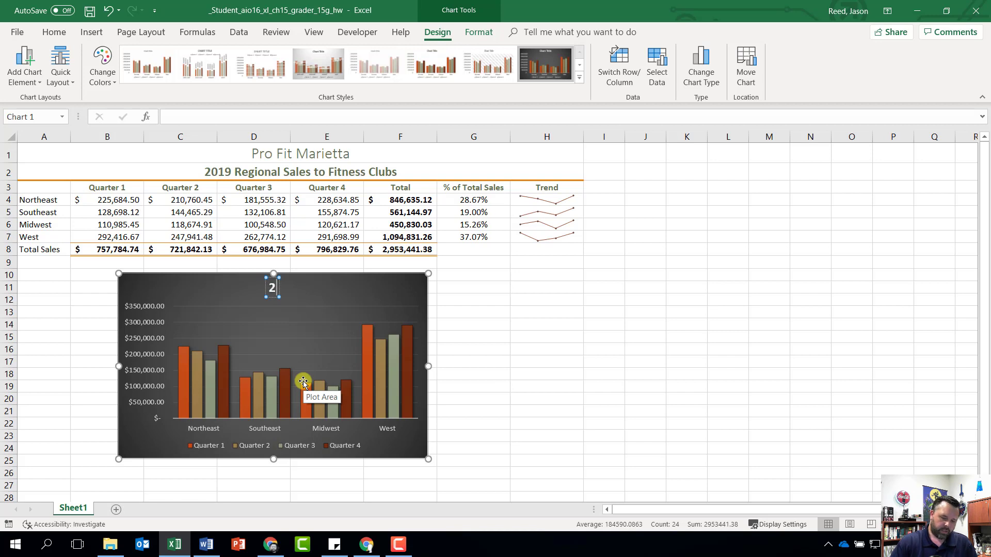
pyautogui.write('019')
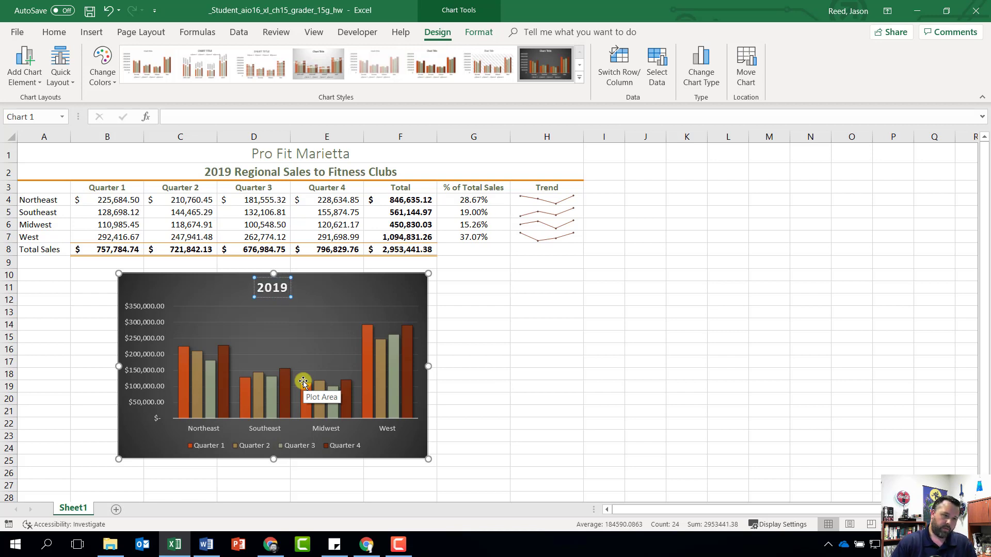
pyautogui.write(' Regiom')
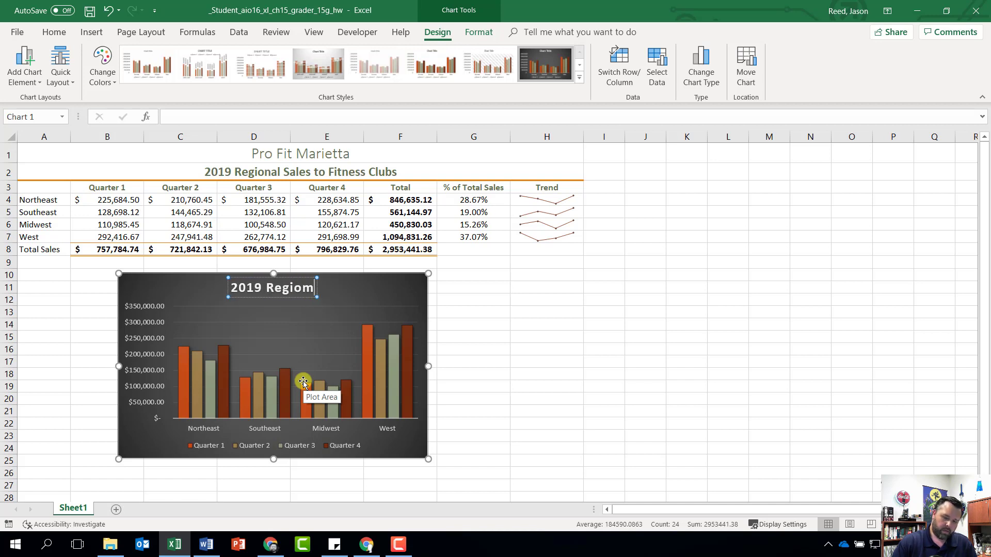
pyautogui.press('BackSpace')
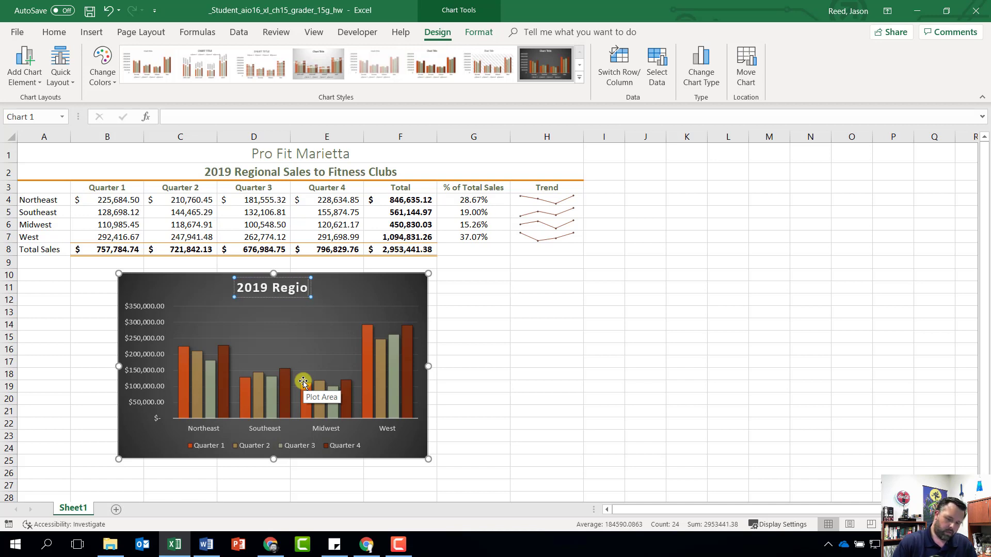
pyautogui.write('nal')
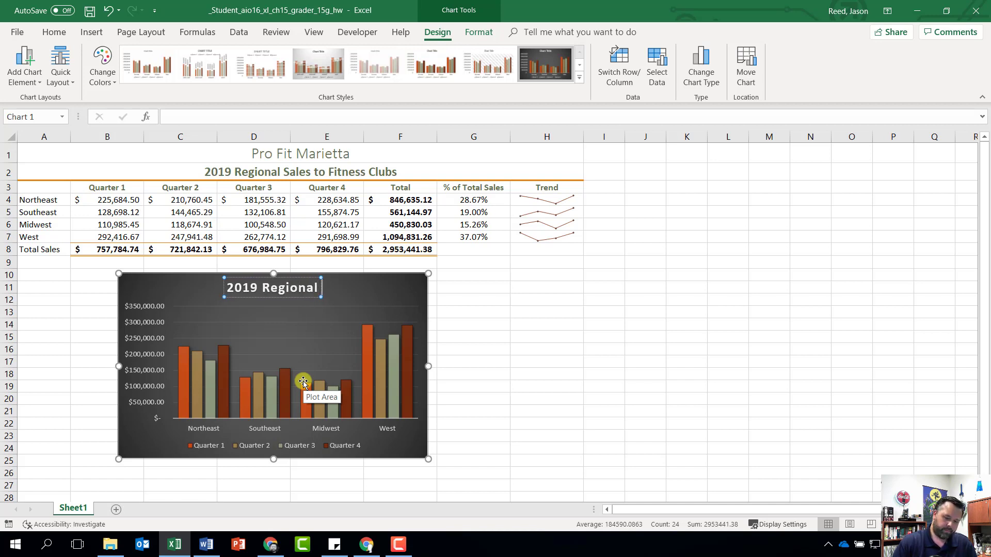
pyautogui.write(' Sales')
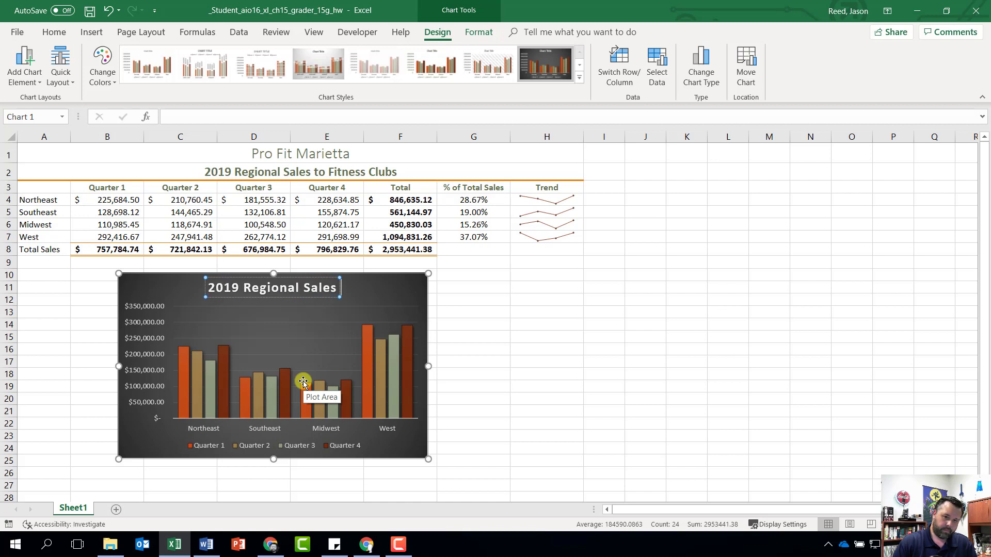
pyautogui.write(' to Fitn')
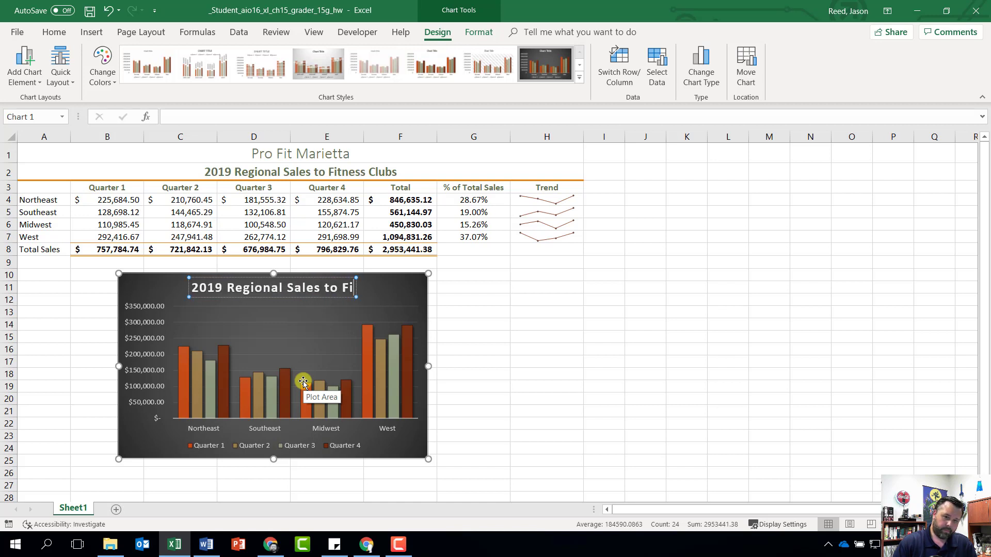
pyautogui.press('BackSpace')
pyautogui.write('ne')
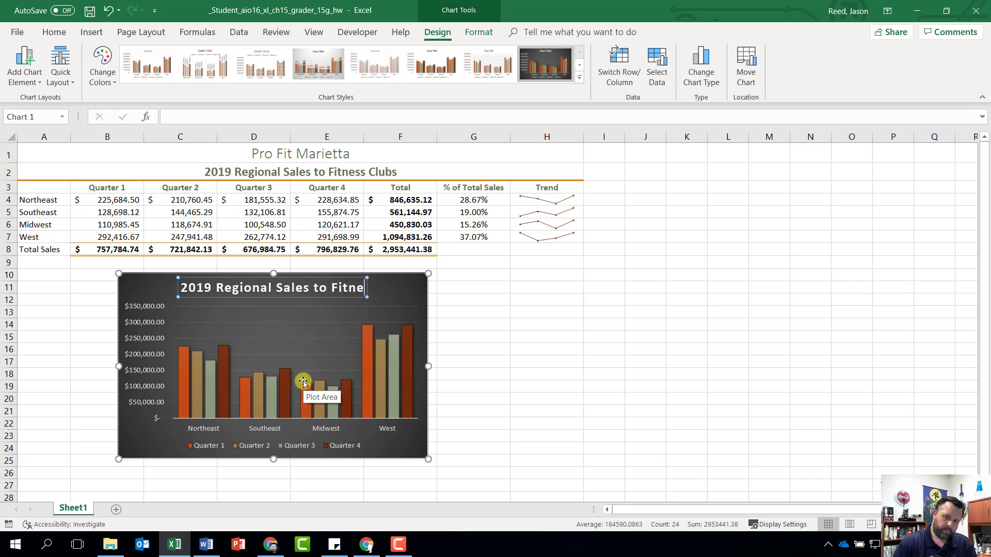
pyautogui.write('ss Clubs')
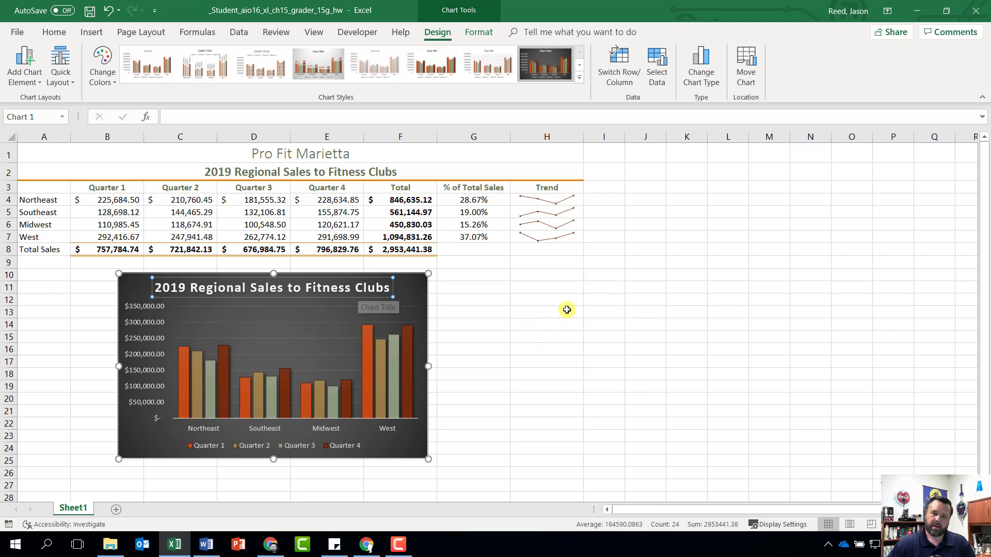
pyautogui.click(551, 302)
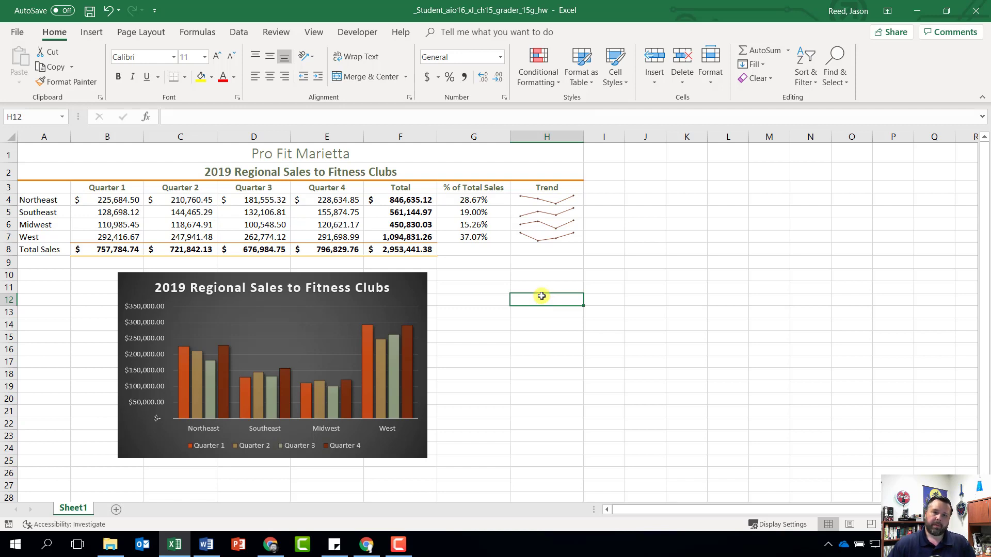
# Set the page orientation to Landscape in Page Setup and center the sheet horizontally on the page
pyautogui.click(139, 36)
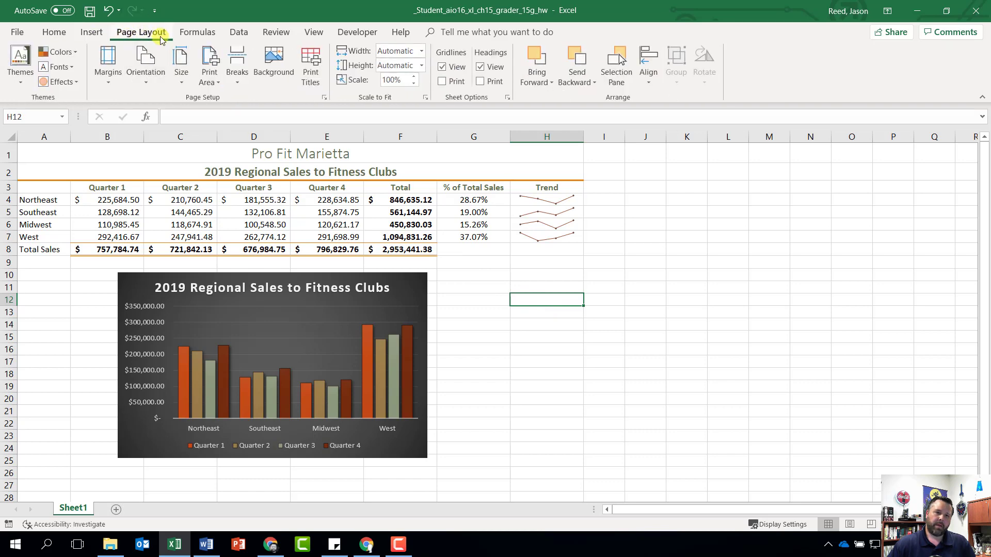
pyautogui.click(325, 98)
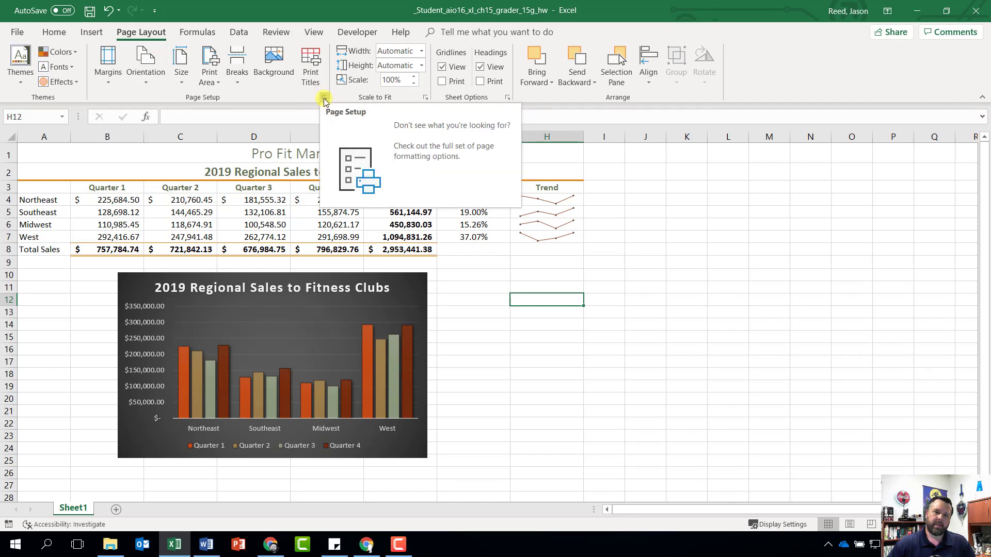
pyautogui.click(324, 98)
pyautogui.moveTo(654, 40); pyautogui.dragTo(557, 79)
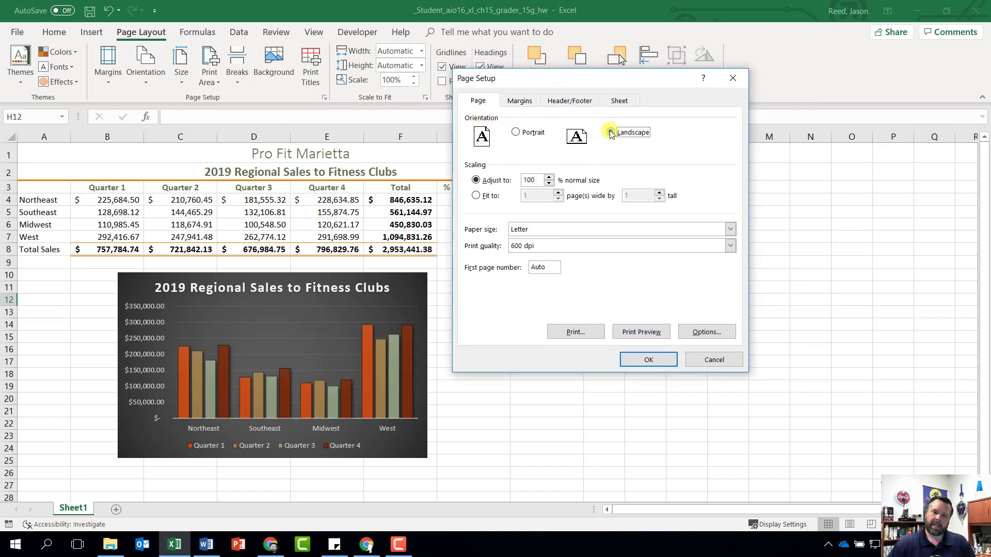
pyautogui.click(517, 105)
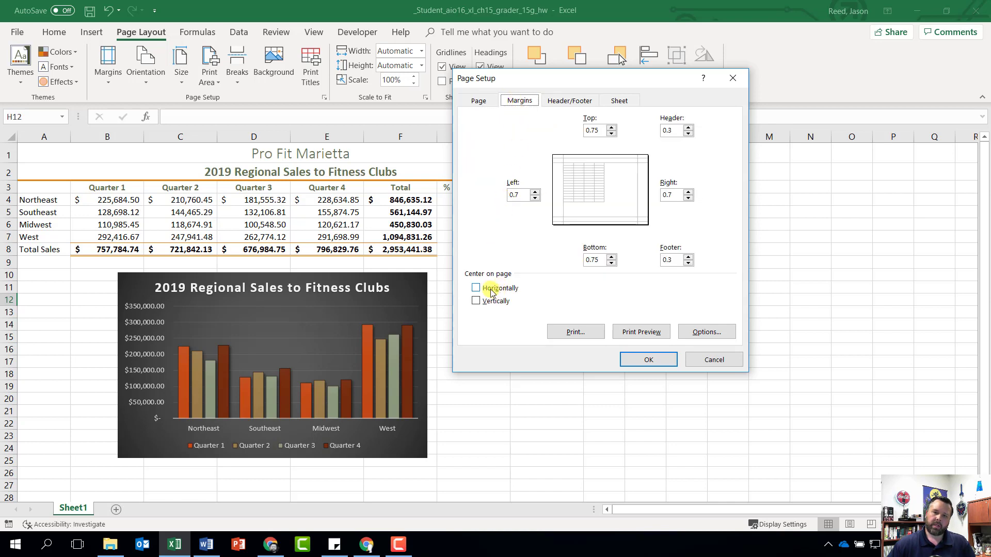
pyautogui.click(476, 290)
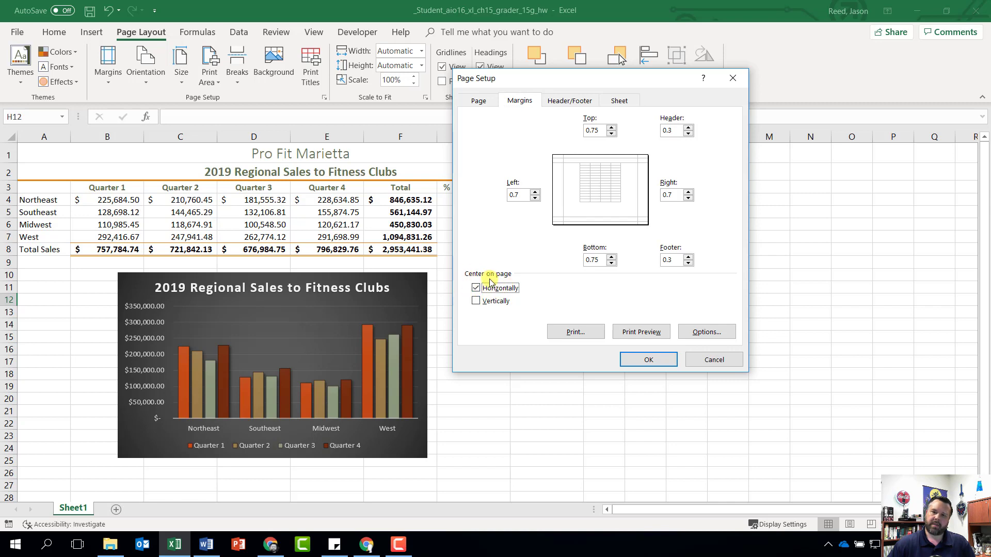
# Add a custom footer with the file name in the left section and accept the page setup
pyautogui.click(570, 102)
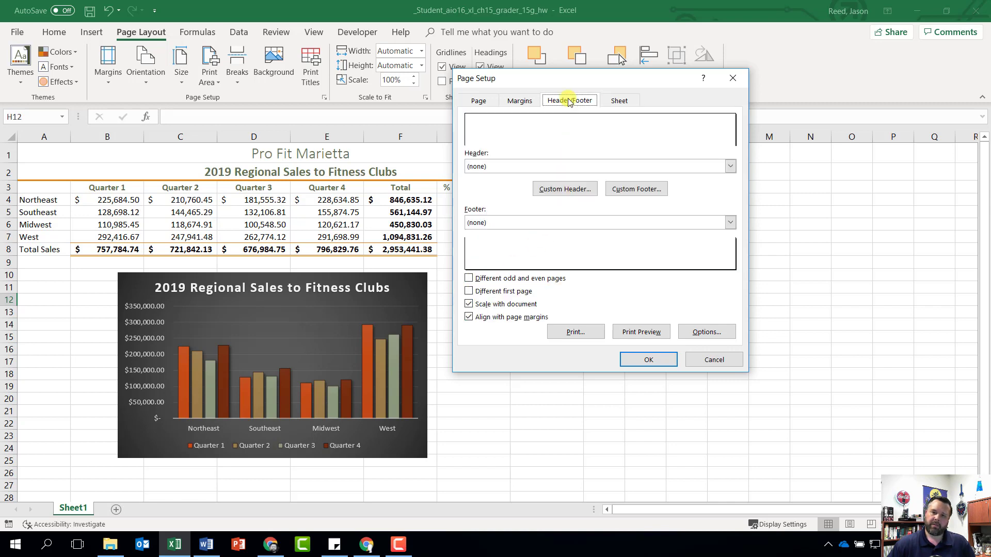
pyautogui.click(639, 189)
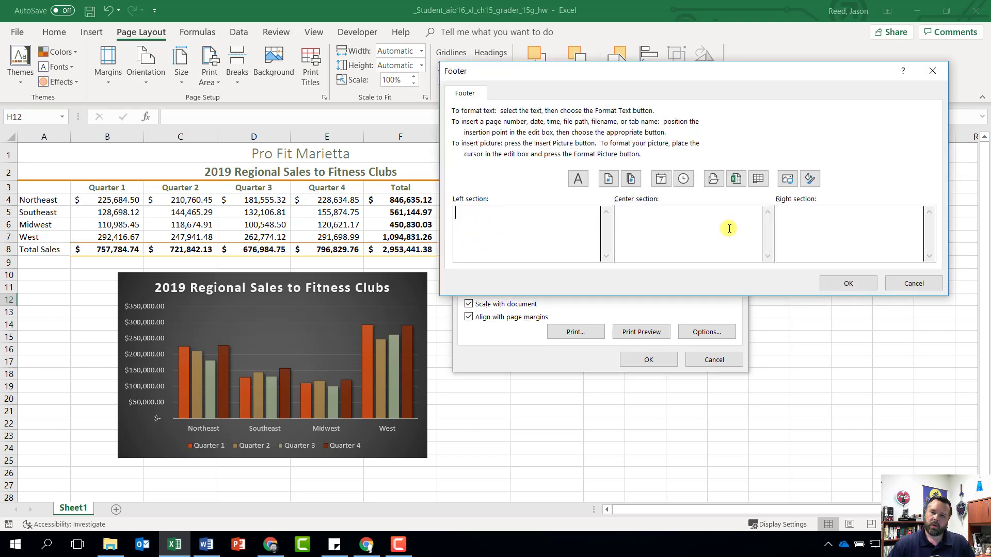
pyautogui.click(736, 179)
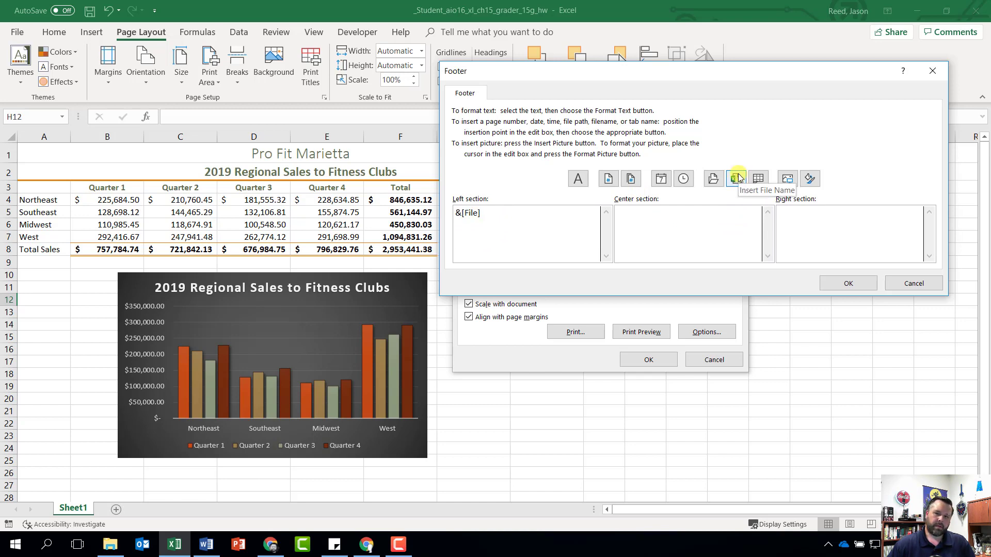
pyautogui.click(848, 284)
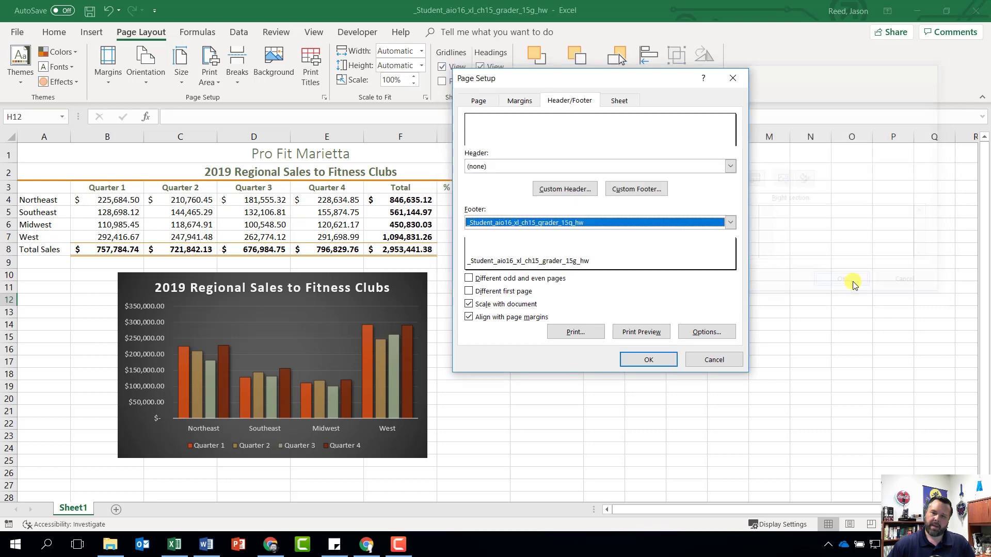
pyautogui.click(653, 358)
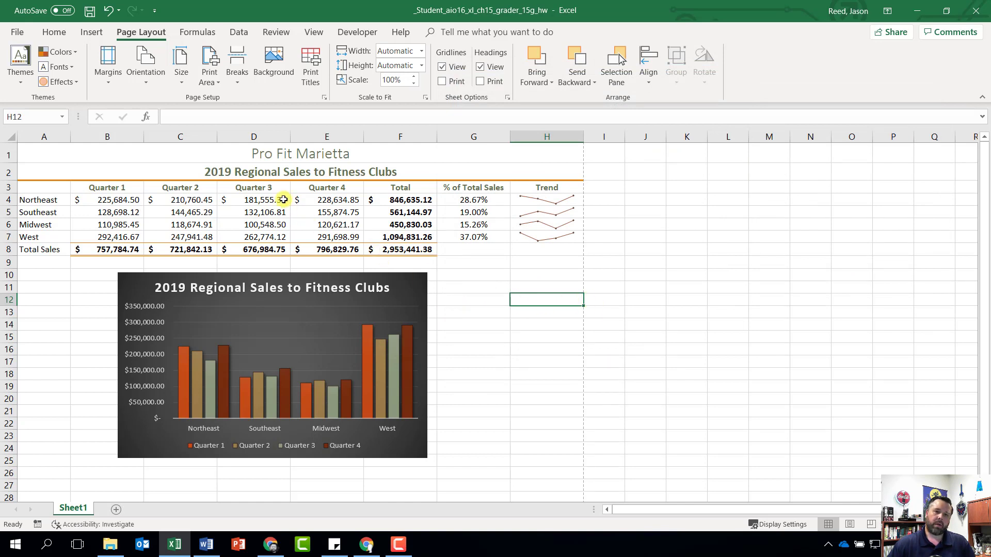
# Save the finished Regional Sales workbook and close it
pyautogui.click(91, 11)
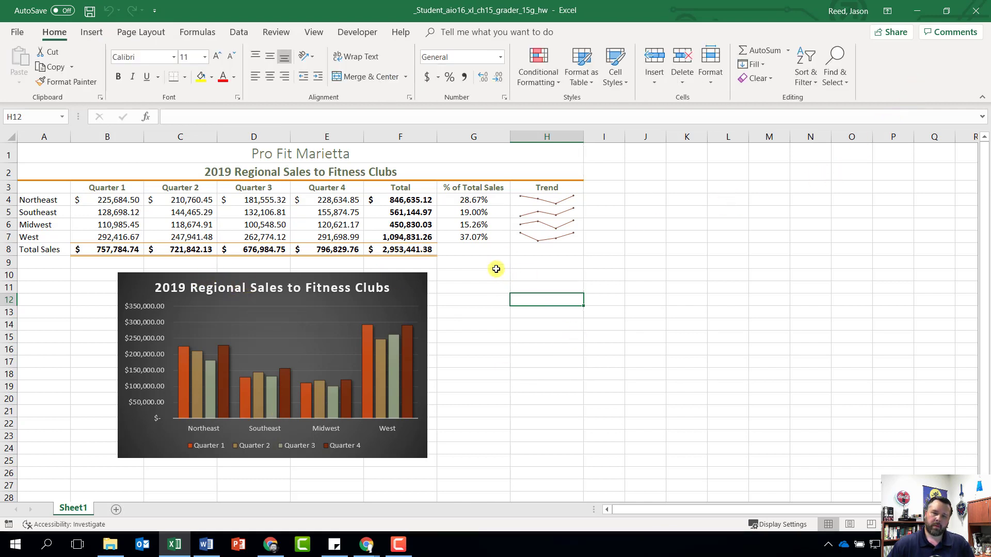
pyautogui.click(978, 8)
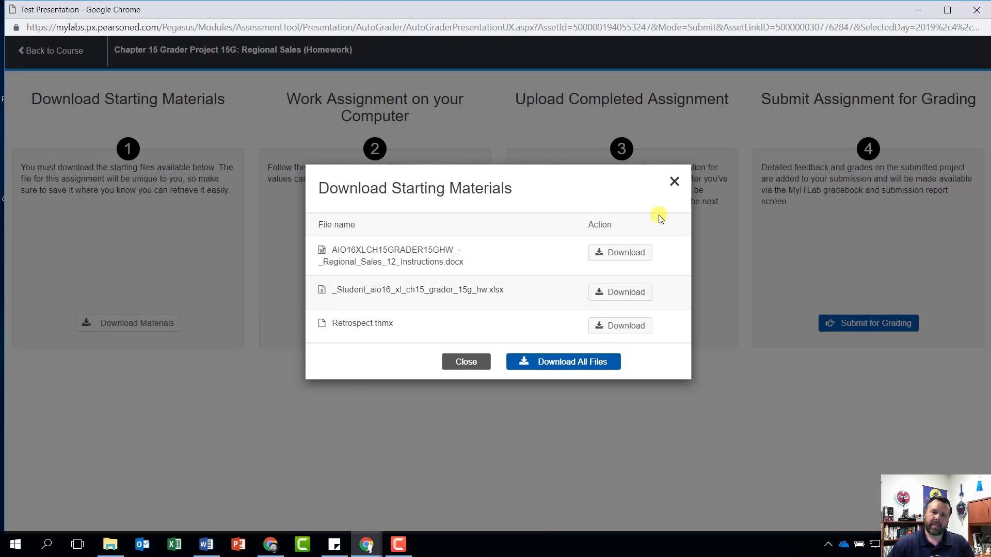
# In the browser's assignment page, upload _Student_aio16_xl_ch15_grader_15g_hw from Downloads as the completed assignment and submit it for grading, closing the assignment
pyautogui.click(675, 180)
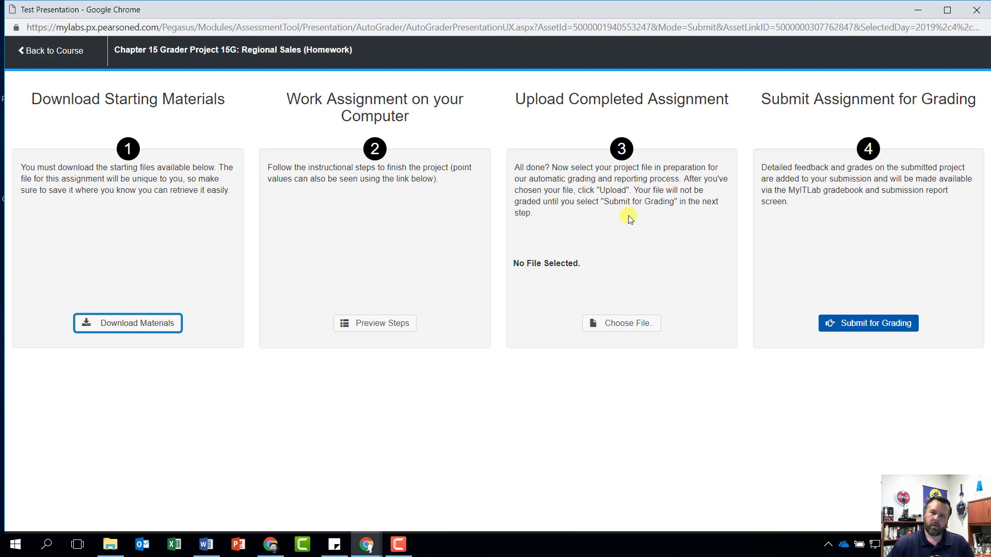
pyautogui.click(622, 324)
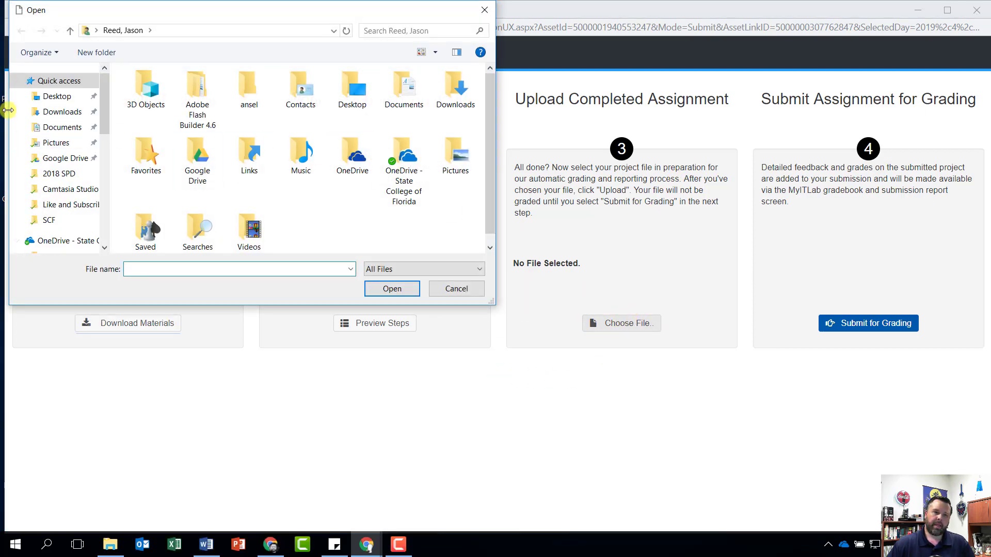
pyautogui.click(62, 112)
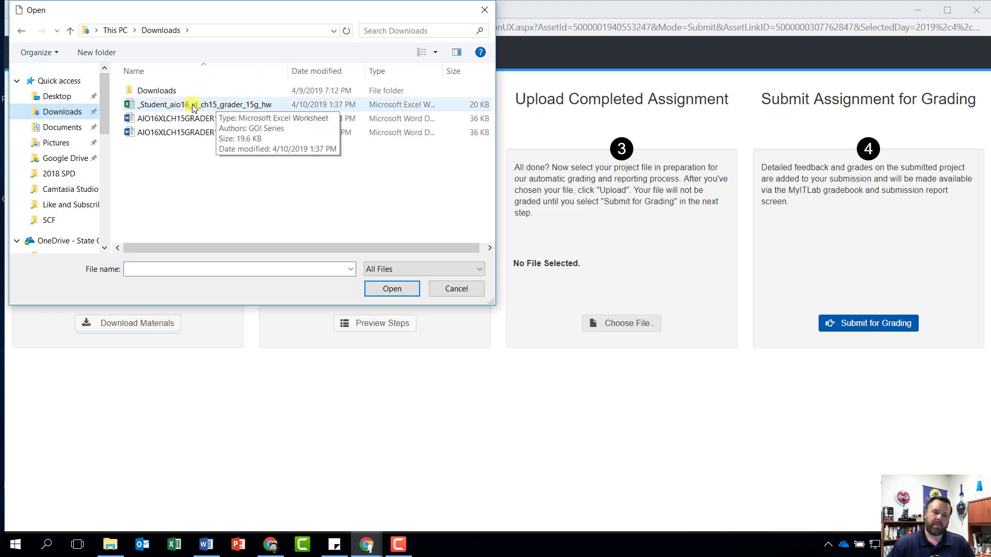
pyautogui.click(223, 106)
pyautogui.click(392, 289)
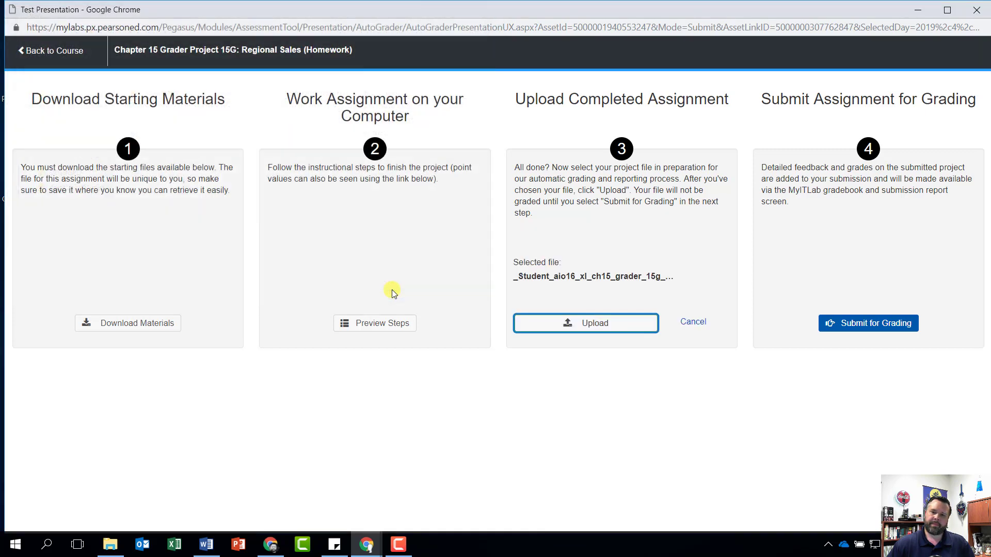
pyautogui.click(600, 322)
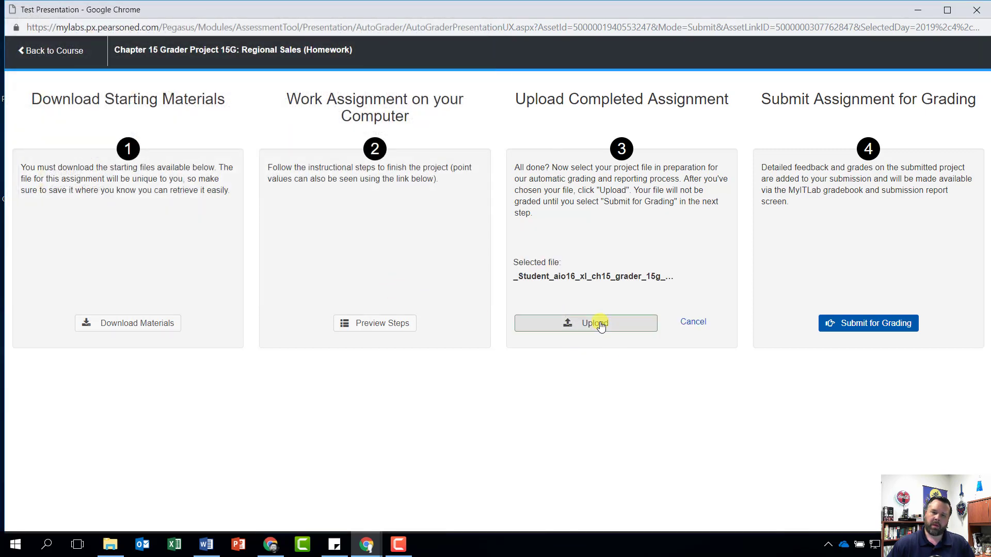
pyautogui.click(872, 324)
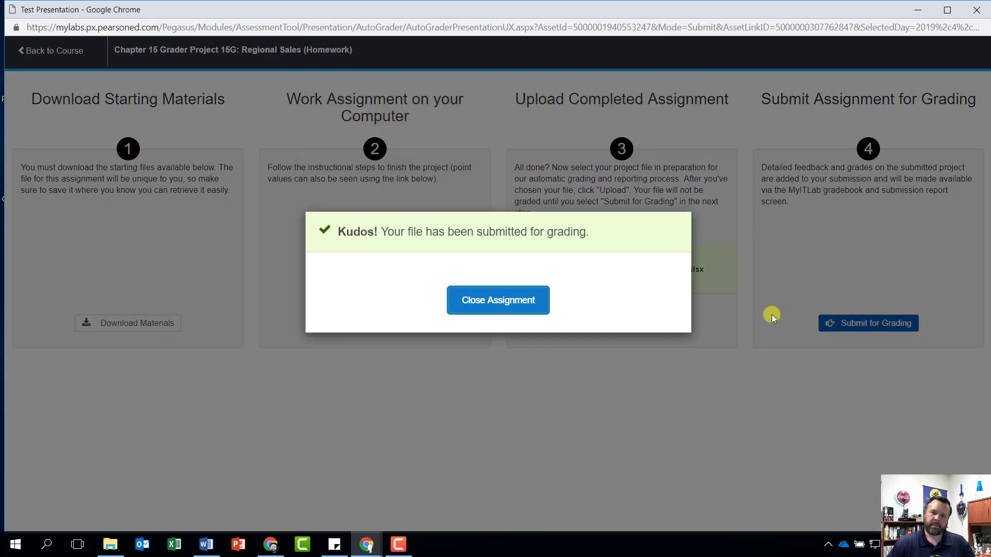
pyautogui.click(471, 299)
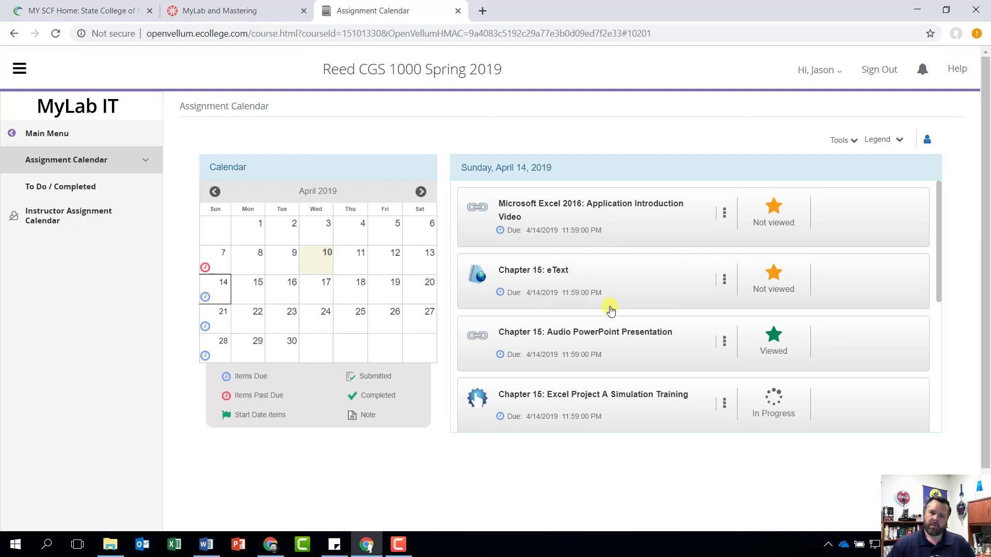
# View the submissions for Chapter 15 Grader Project 15G: Regional Sales (Homework) and open Submission 3/3
pyautogui.scroll(-5, 578, 242)
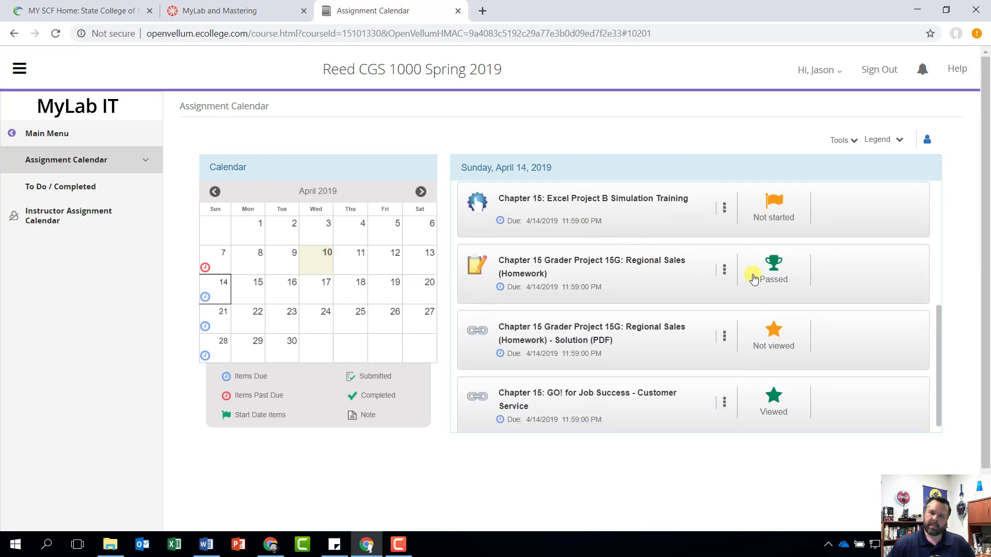
pyautogui.click(725, 270)
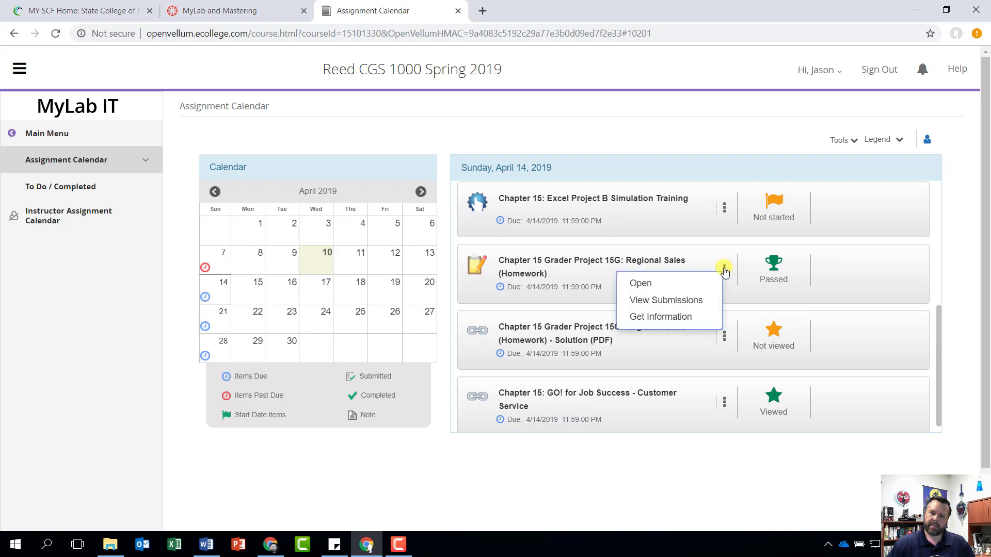
pyautogui.click(679, 308)
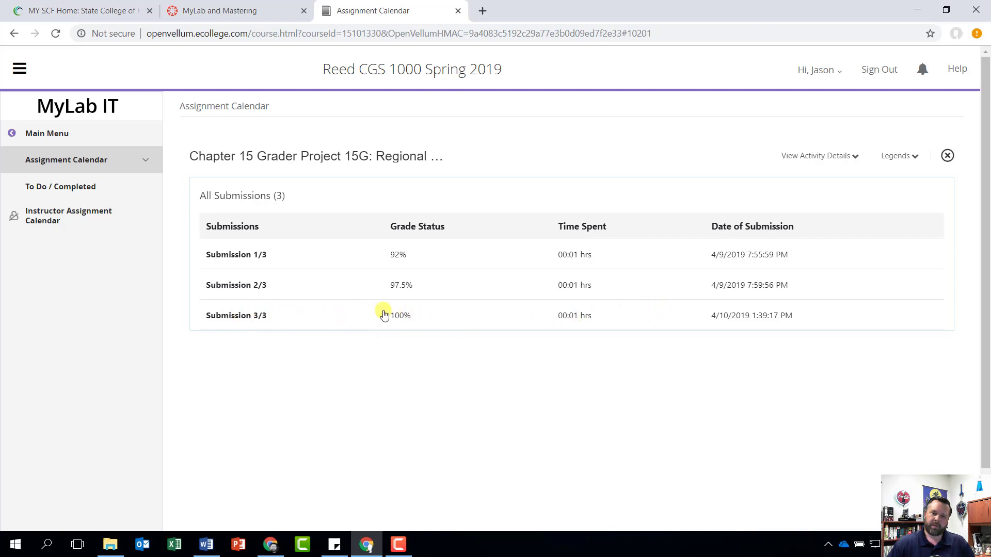
pyautogui.click(243, 316)
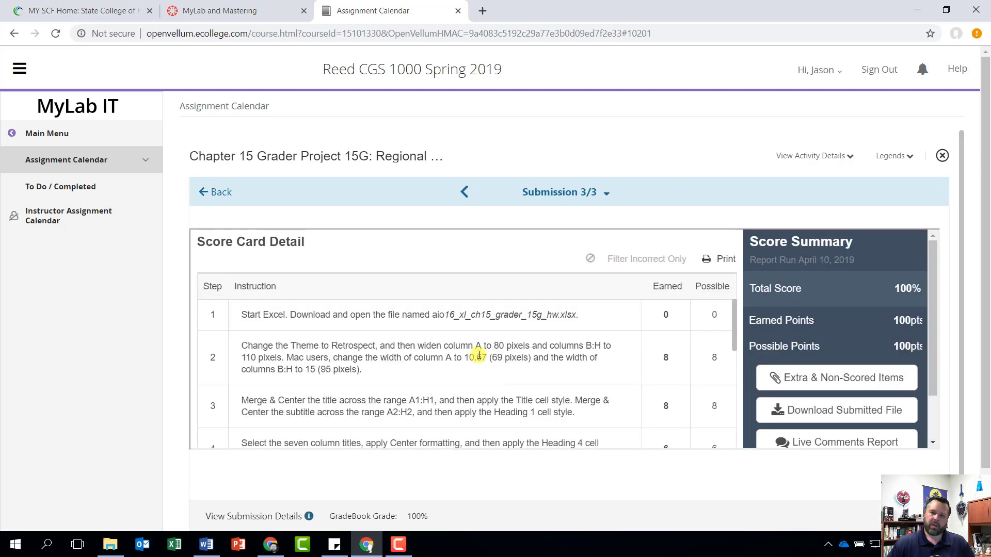
# Review the score card detail of the submission, comparing earned and possible points for each instruction
pyautogui.scroll(-2, 476, 354)
pyautogui.scroll(-3, 476, 340)
pyautogui.scroll(-5, 475, 330)
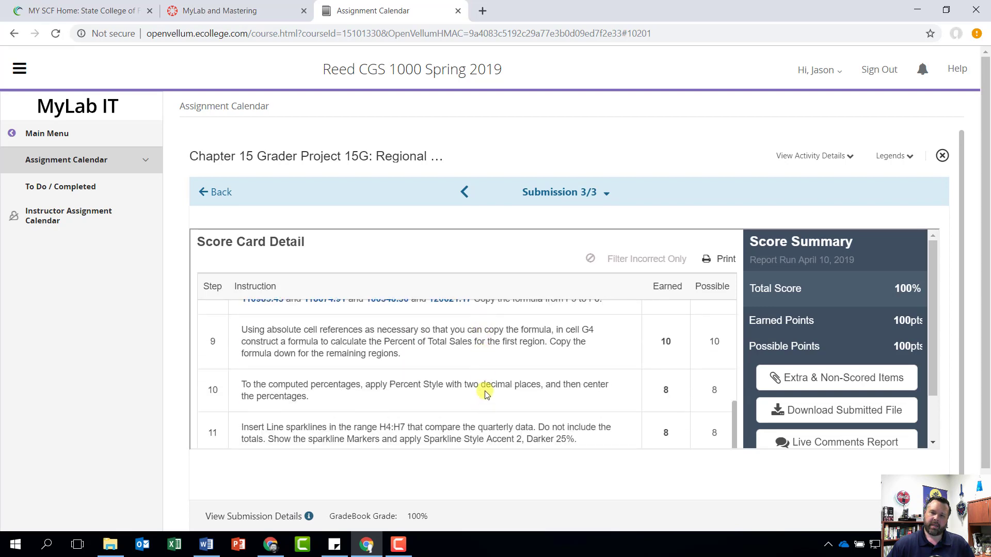
pyautogui.scroll(-1, 486, 413)
pyautogui.scroll(-2, 486, 413)
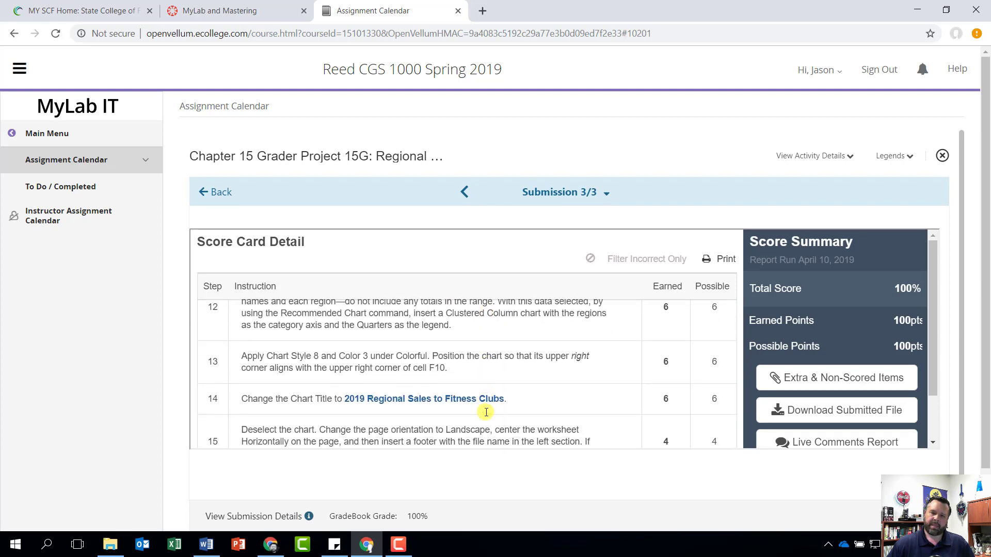
pyautogui.scroll(7, 486, 413)
pyautogui.scroll(3, 486, 413)
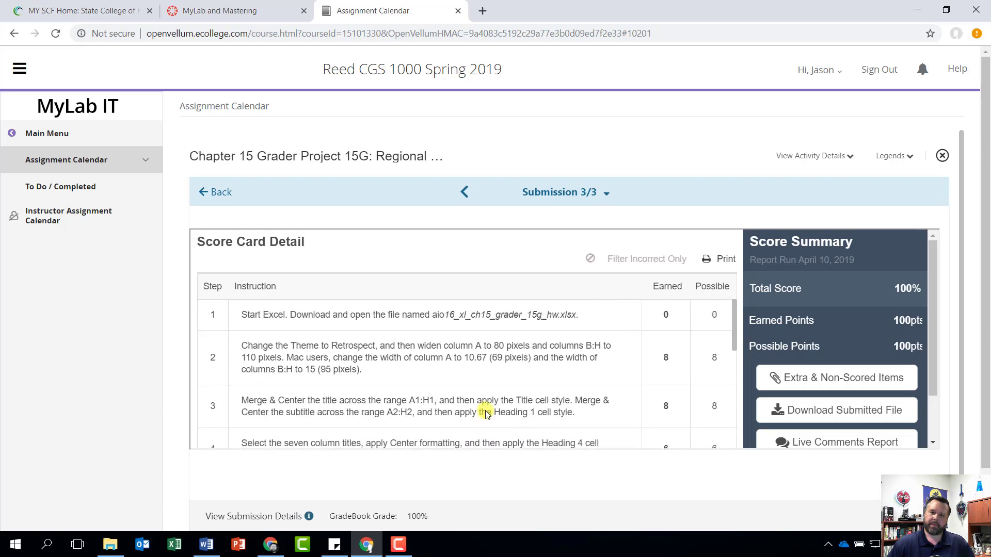